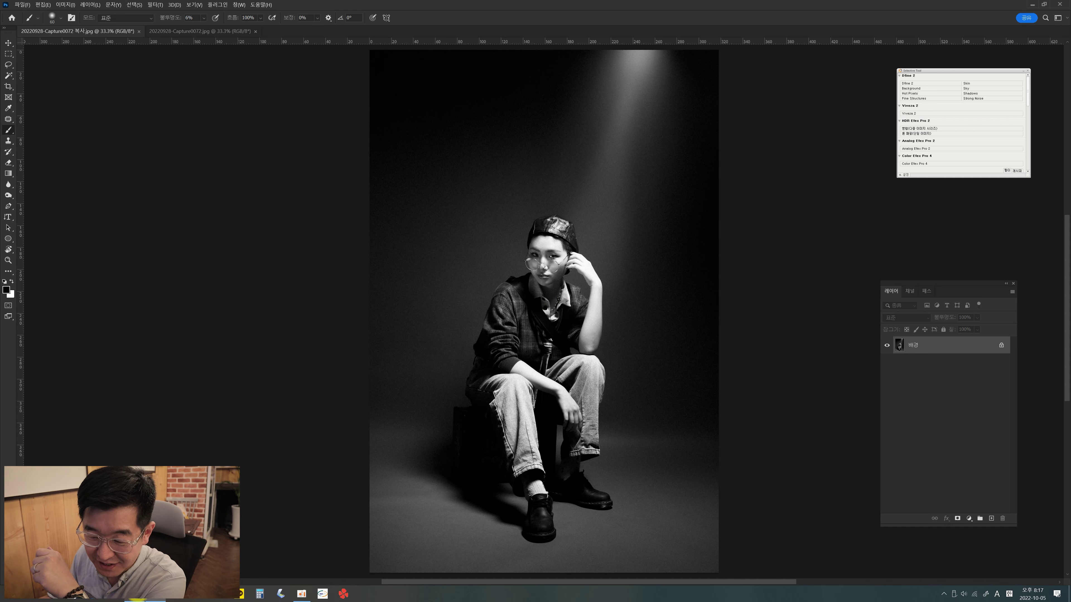
- Switch from the Photoshop spotlight portrait to Chrome's new tab page
{"action": "left_click", "coordinate": [132, 595]}
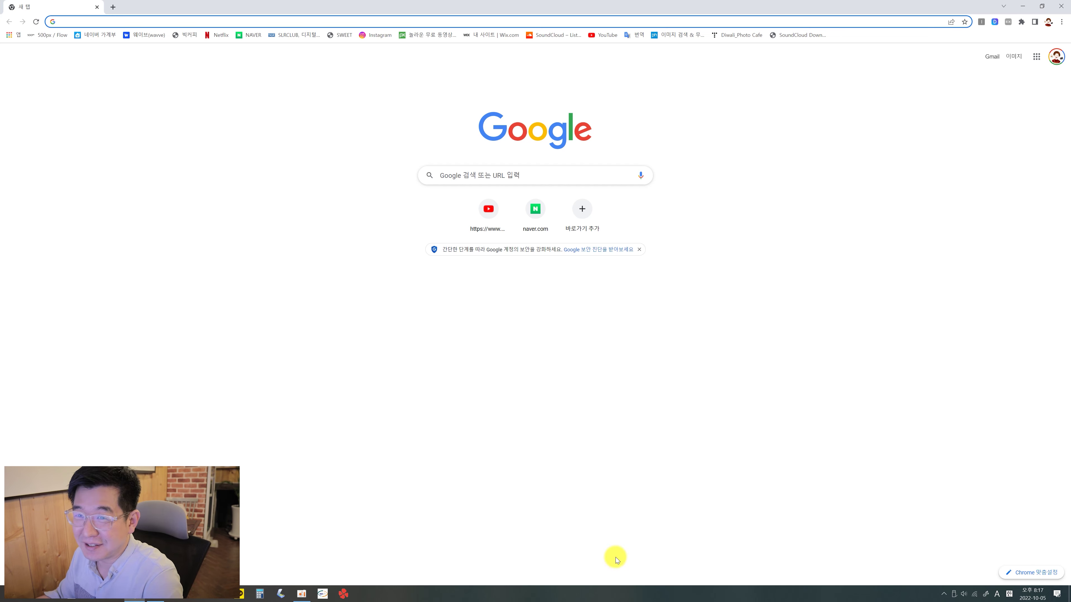
- Load myphotoshopbrushes.com from the address bar autocomplete for 'my'
{"action": "left_click", "coordinate": [246, 19]}
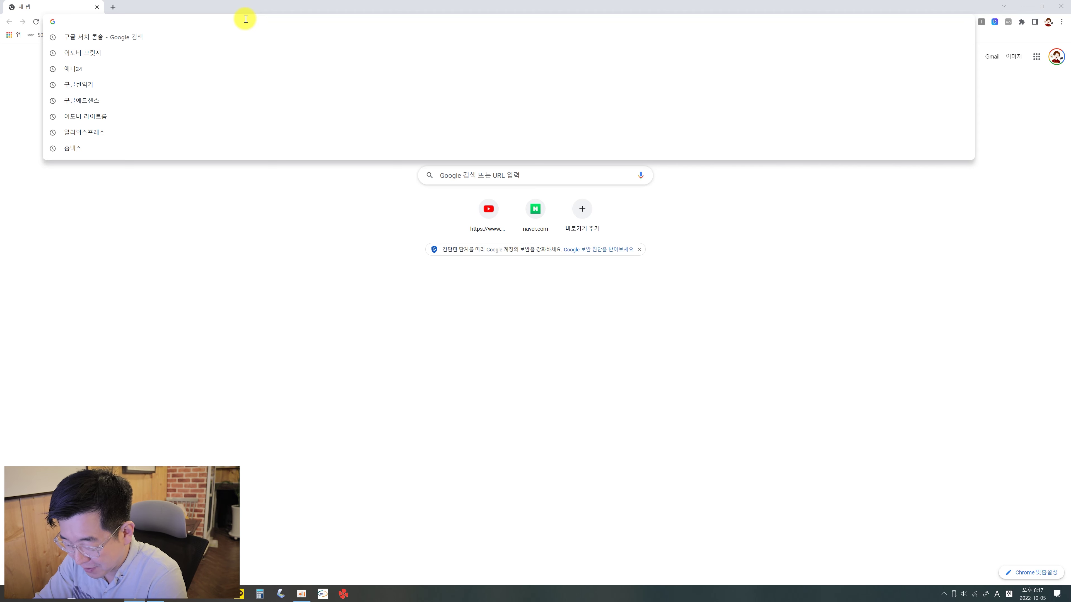
{"action": "type", "text": "myphotoshopbrushes.com"}
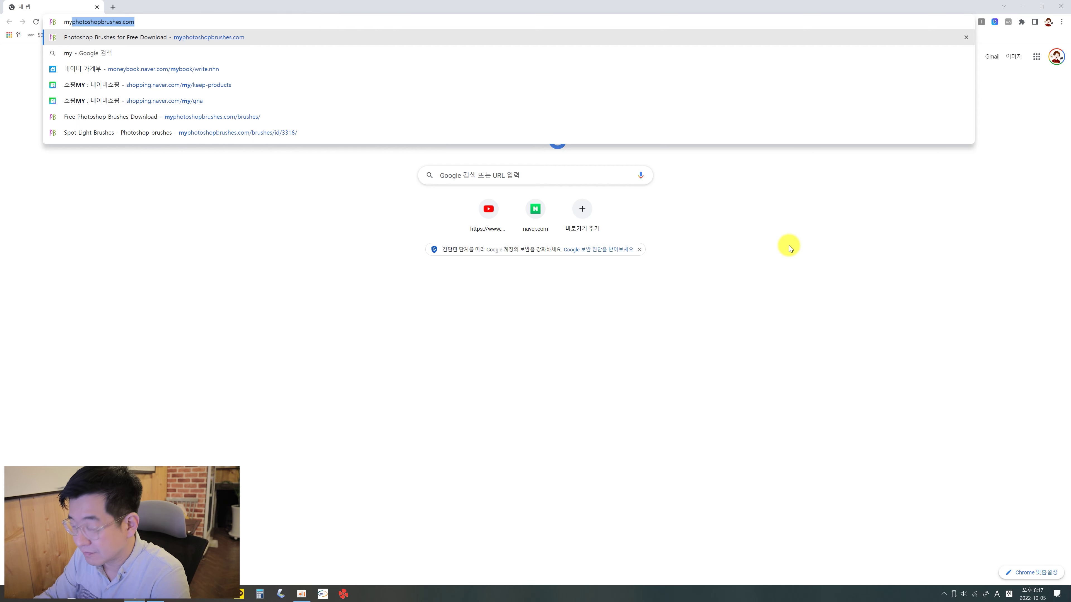
{"action": "key", "text": "Return"}
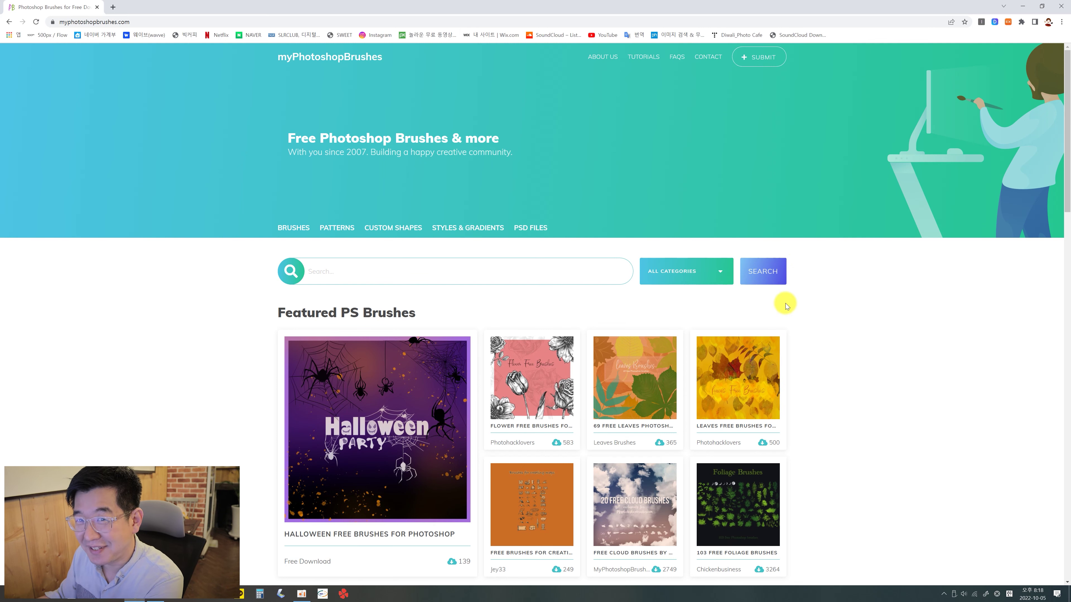
- Browse the site's Patterns and Custom Shapes sections, then reach the Photoshop Brushes listing
{"action": "scroll", "coordinate": [784, 303], "scroll_direction": "down", "scroll_amount": 3}
{"action": "scroll", "coordinate": [783, 303], "scroll_direction": "down", "scroll_amount": 3}
{"action": "scroll", "coordinate": [784, 304], "scroll_direction": "down", "scroll_amount": 4}
{"action": "scroll", "coordinate": [783, 303], "scroll_direction": "up", "scroll_amount": 4}
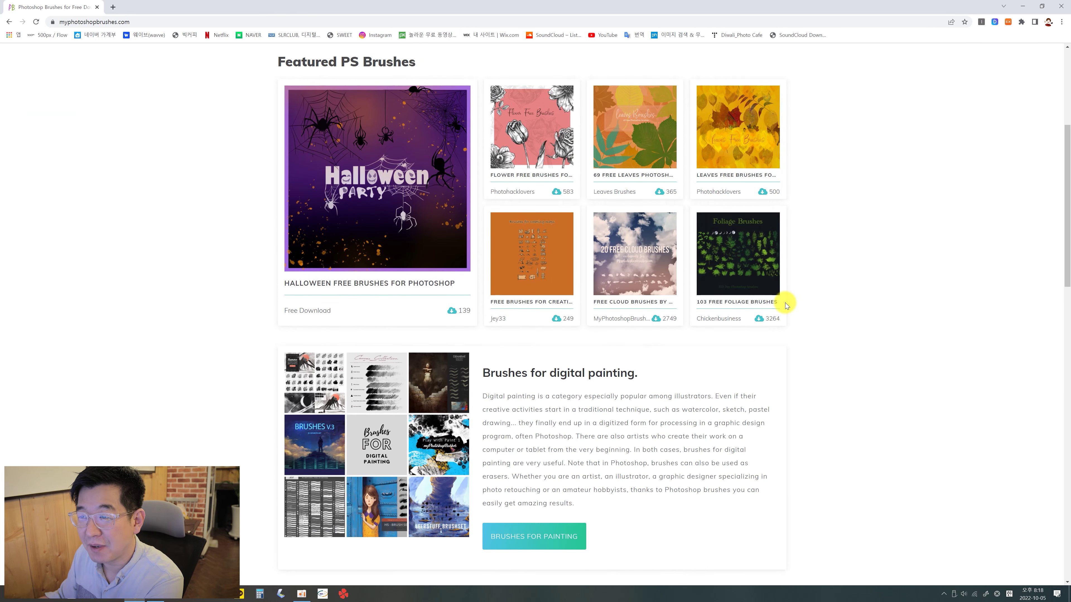
{"action": "scroll", "coordinate": [351, 282], "scroll_direction": "up", "scroll_amount": 5}
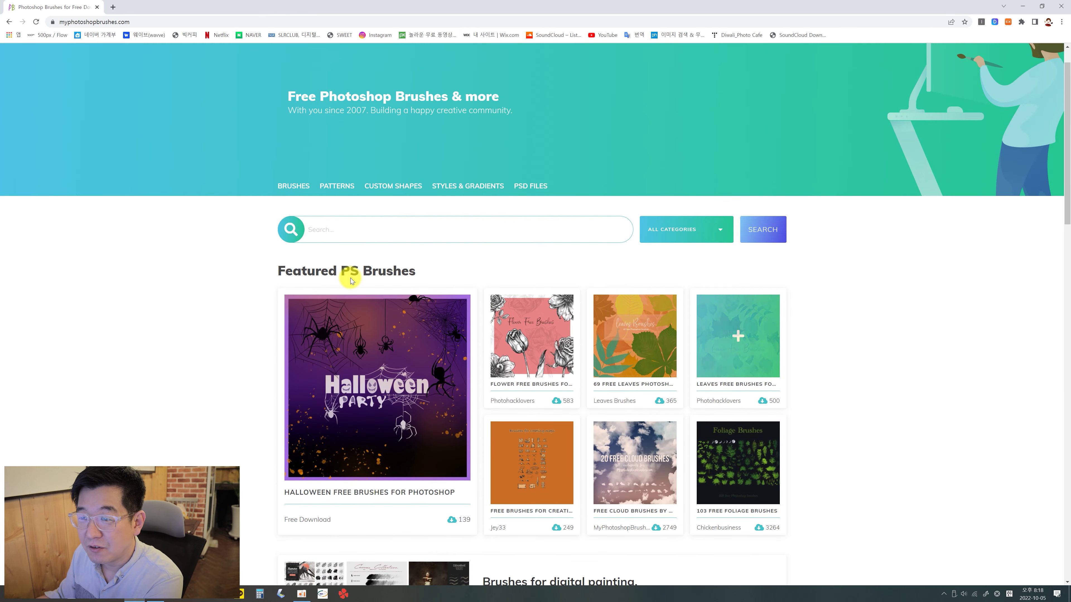
{"action": "left_click", "coordinate": [329, 185]}
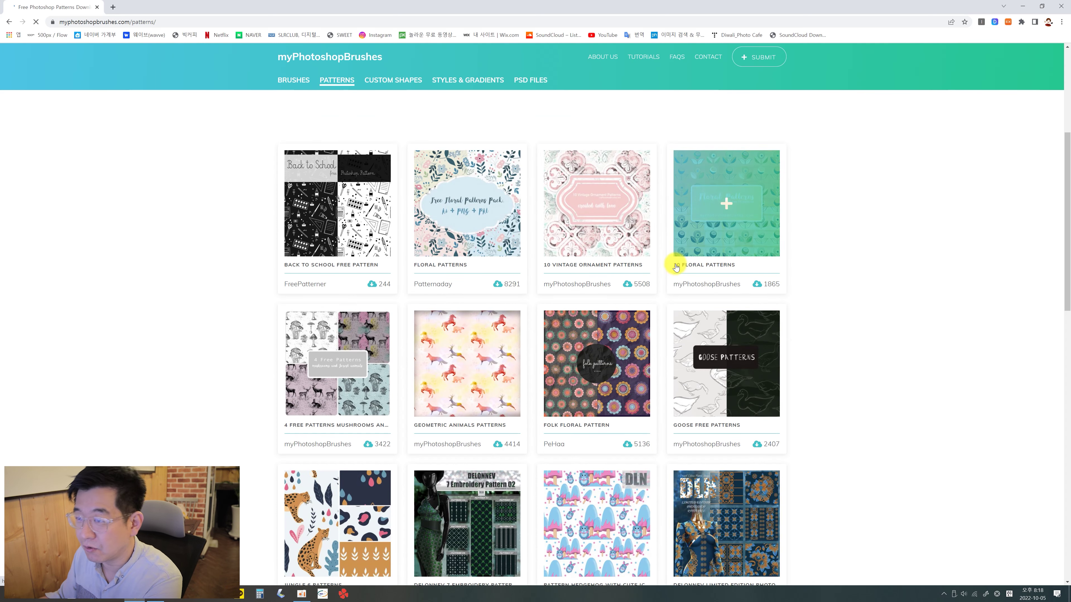
{"action": "left_click", "coordinate": [385, 83]}
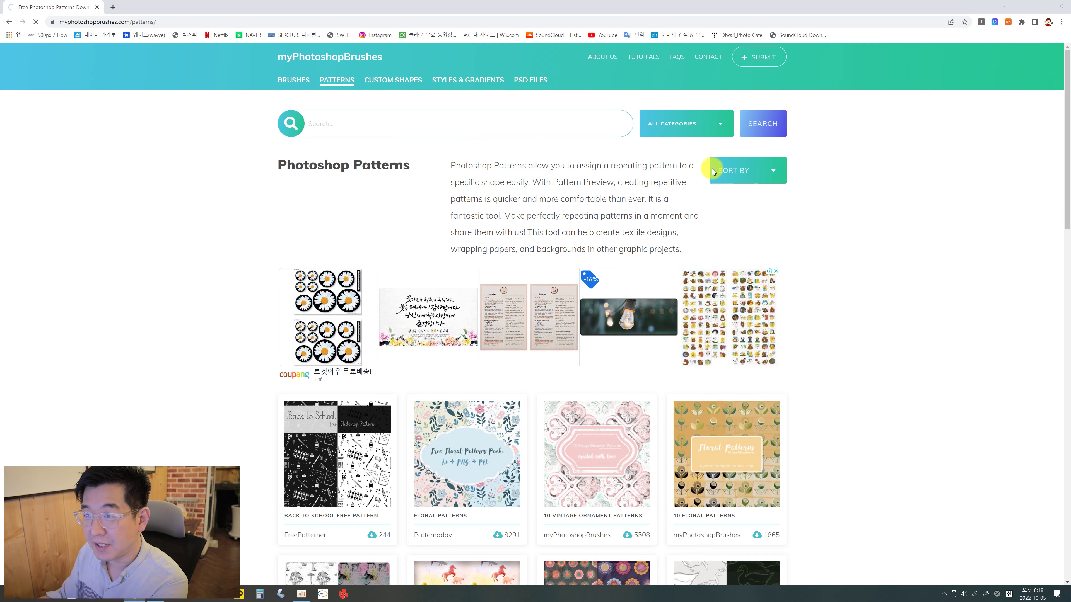
{"action": "left_click", "coordinate": [290, 79]}
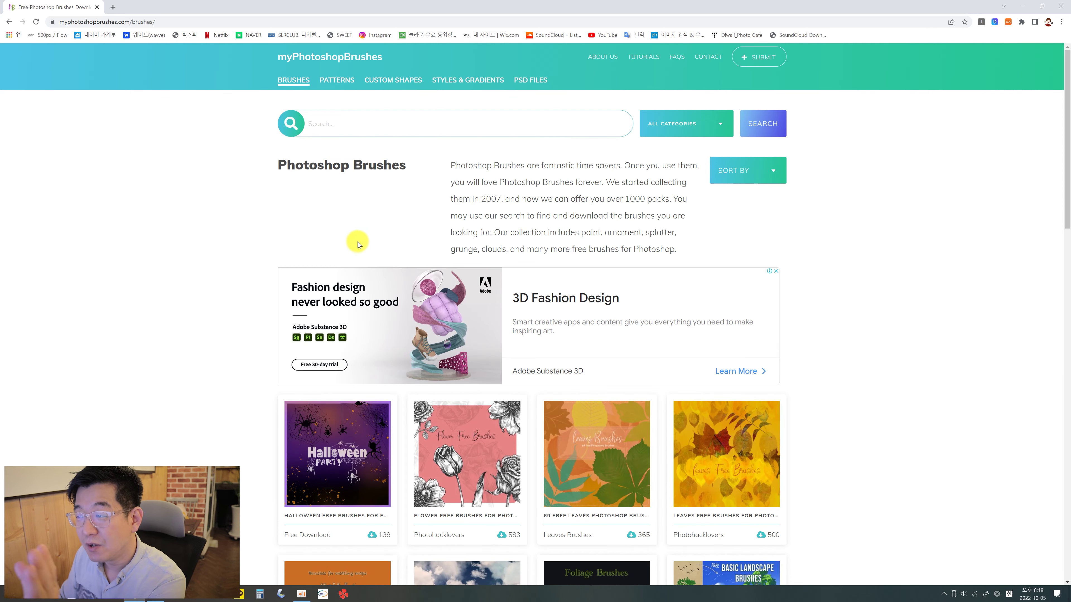
- Scroll the Brushes catalogue down to the Paint Your Own Clouds pack
{"action": "scroll", "coordinate": [586, 329], "scroll_direction": "down", "scroll_amount": 2}
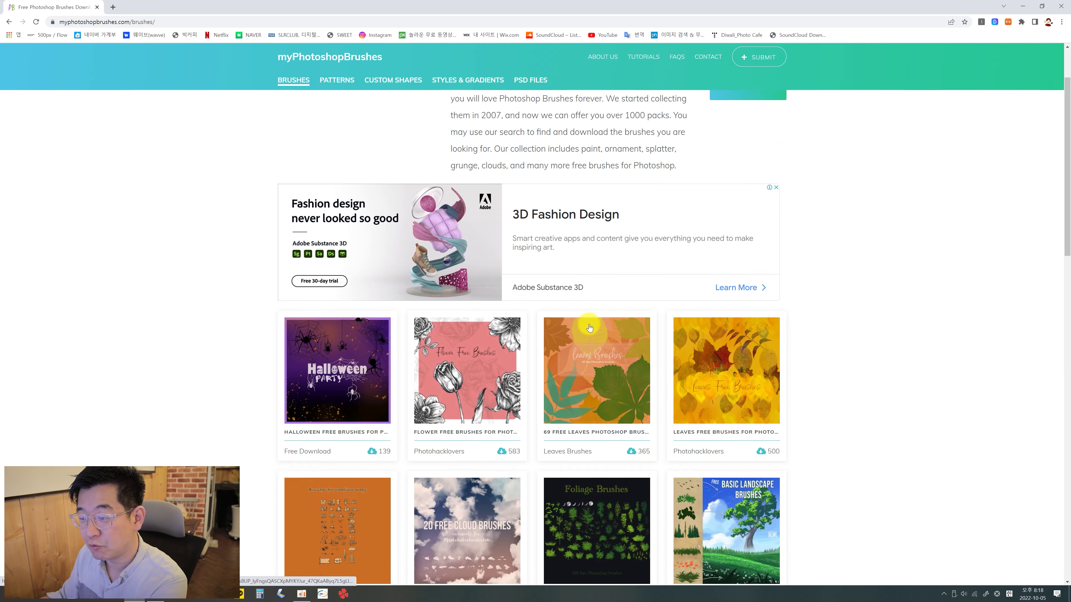
{"action": "scroll", "coordinate": [577, 331], "scroll_direction": "down", "scroll_amount": 5}
{"action": "scroll", "coordinate": [567, 334], "scroll_direction": "down", "scroll_amount": 3}
{"action": "scroll", "coordinate": [556, 337], "scroll_direction": "down", "scroll_amount": 5}
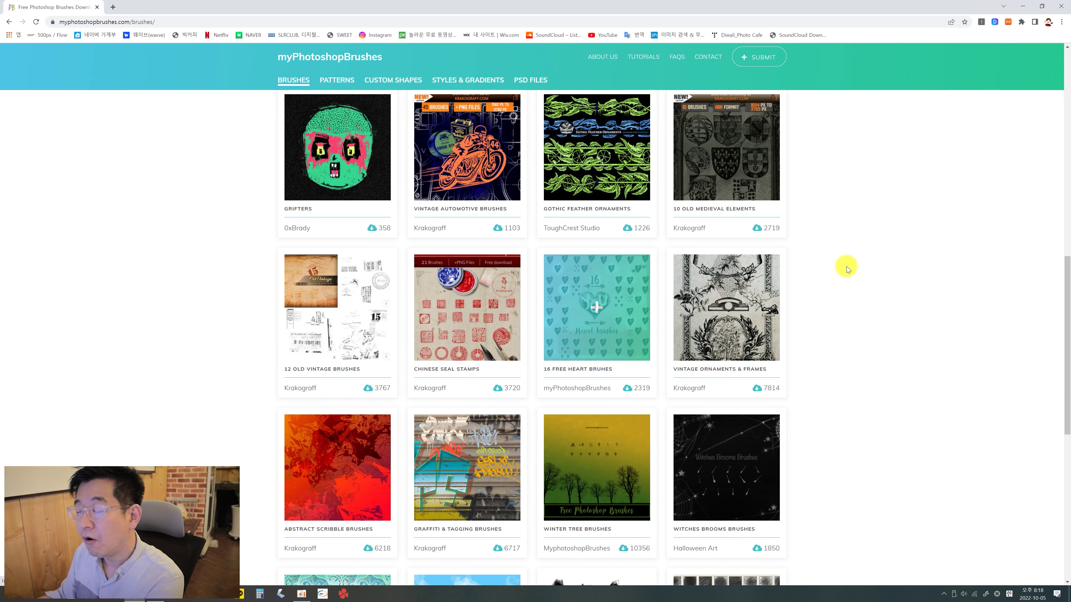
{"action": "scroll", "coordinate": [853, 278], "scroll_direction": "down", "scroll_amount": 1}
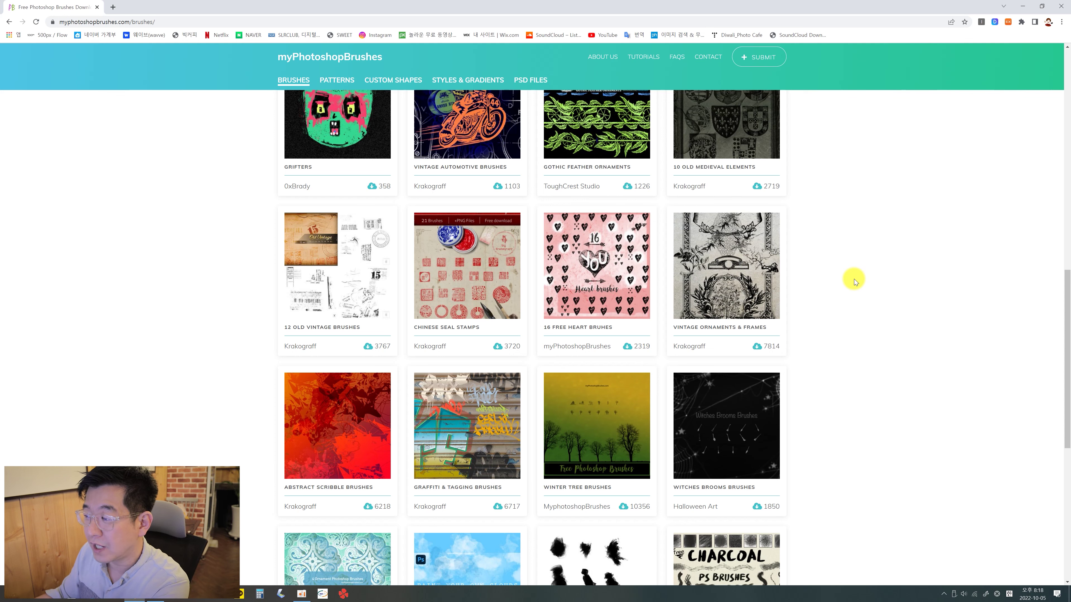
{"action": "scroll", "coordinate": [834, 321], "scroll_direction": "down", "scroll_amount": 2}
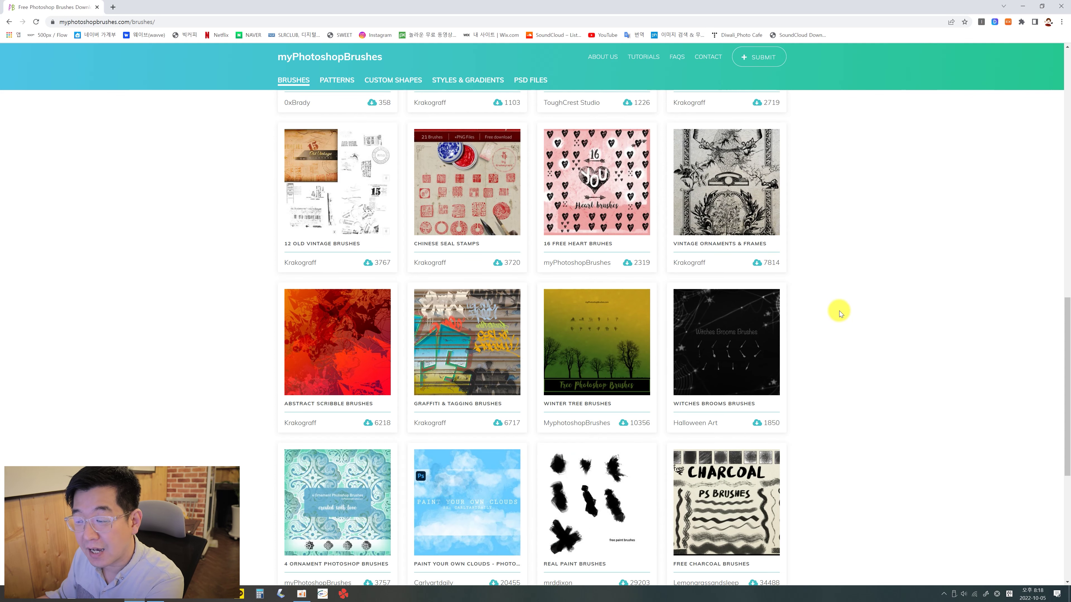
{"action": "scroll", "coordinate": [837, 312], "scroll_direction": "down", "scroll_amount": 1}
{"action": "scroll", "coordinate": [837, 312], "scroll_direction": "down", "scroll_amount": 1}
{"action": "scroll", "coordinate": [837, 312], "scroll_direction": "down", "scroll_amount": 1}
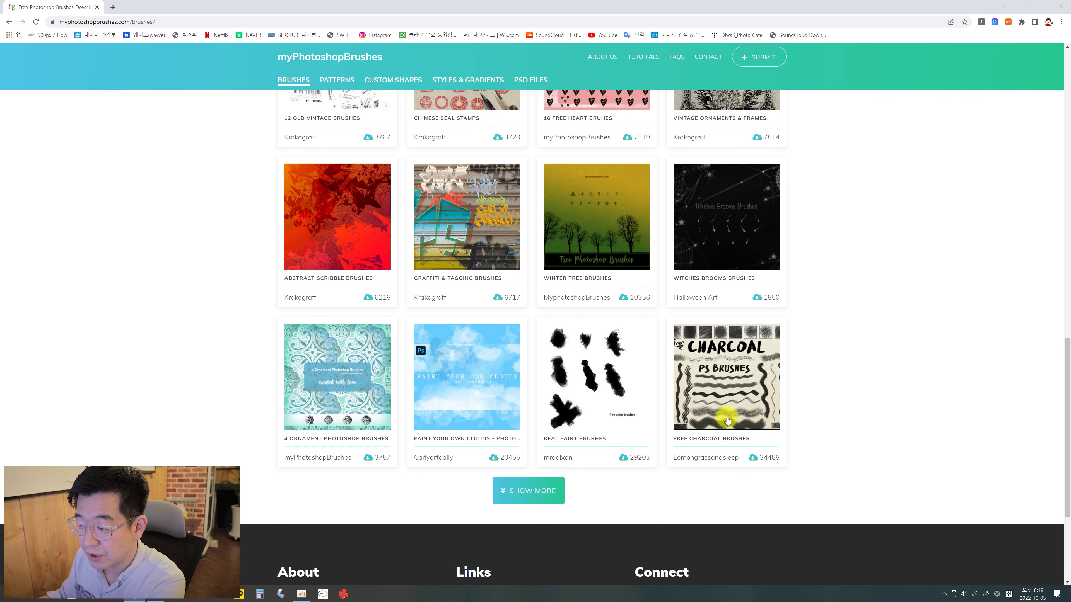
{"action": "mouse_move", "coordinate": [466, 378]}
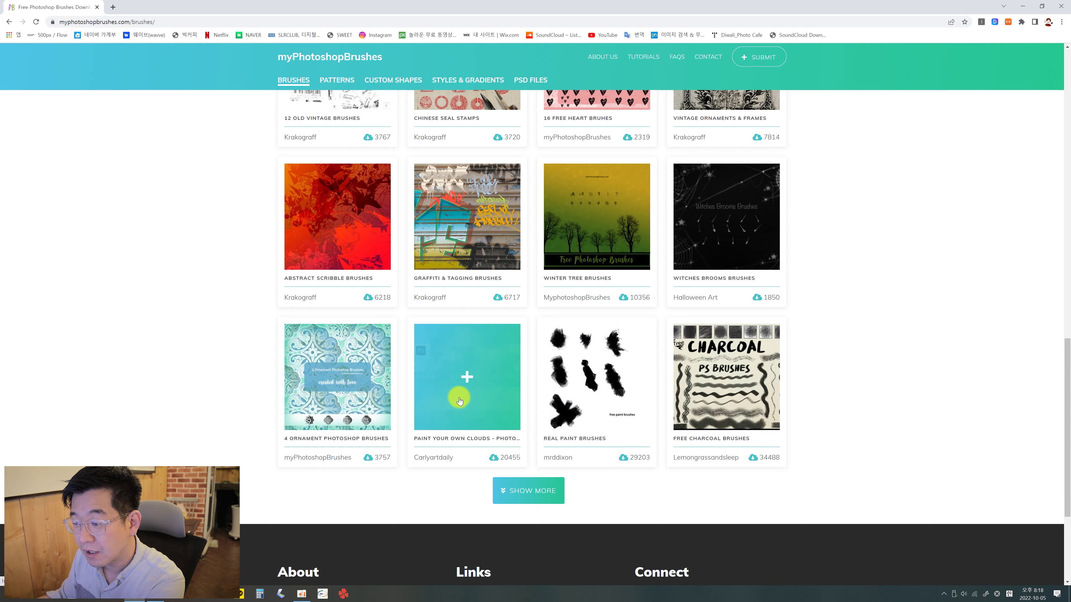
- Open Paint Your Own Clouds in a new tab and load more brush packs
{"action": "right_click", "coordinate": [471, 381]}
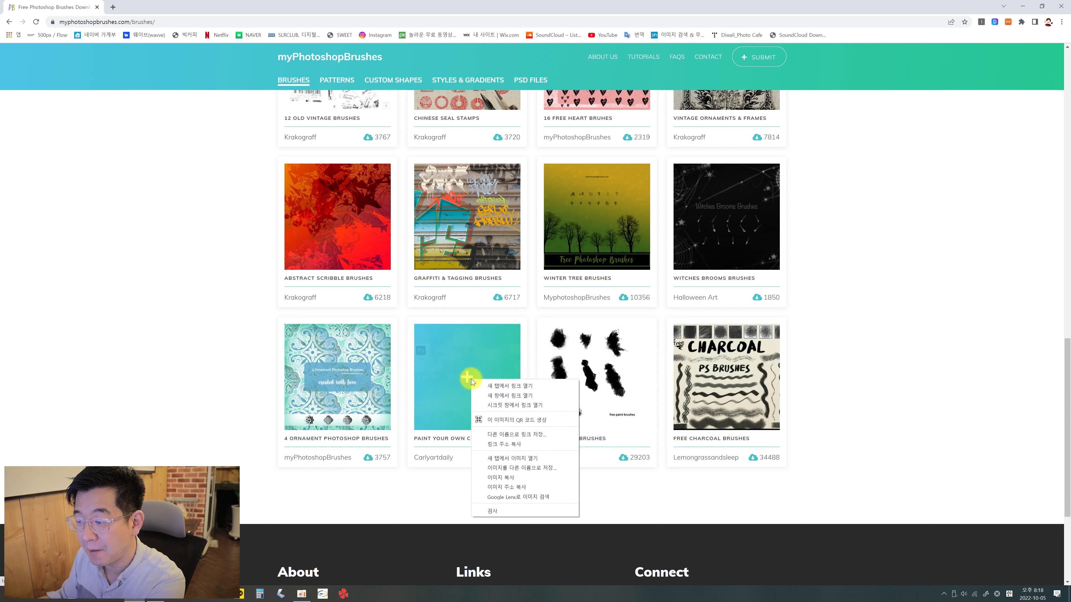
{"action": "left_click", "coordinate": [501, 386]}
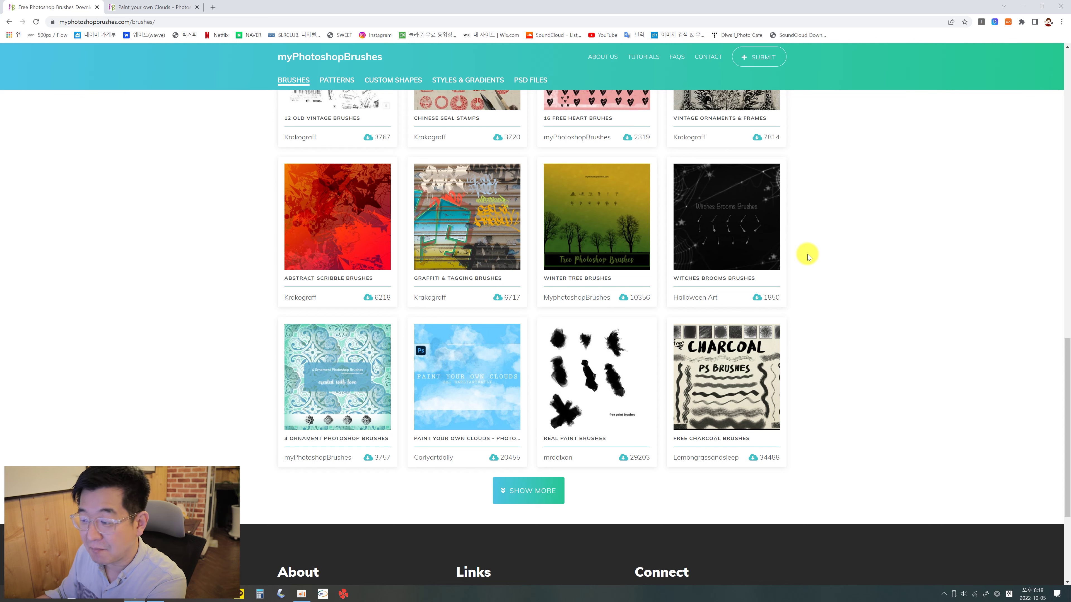
{"action": "left_click", "coordinate": [518, 492]}
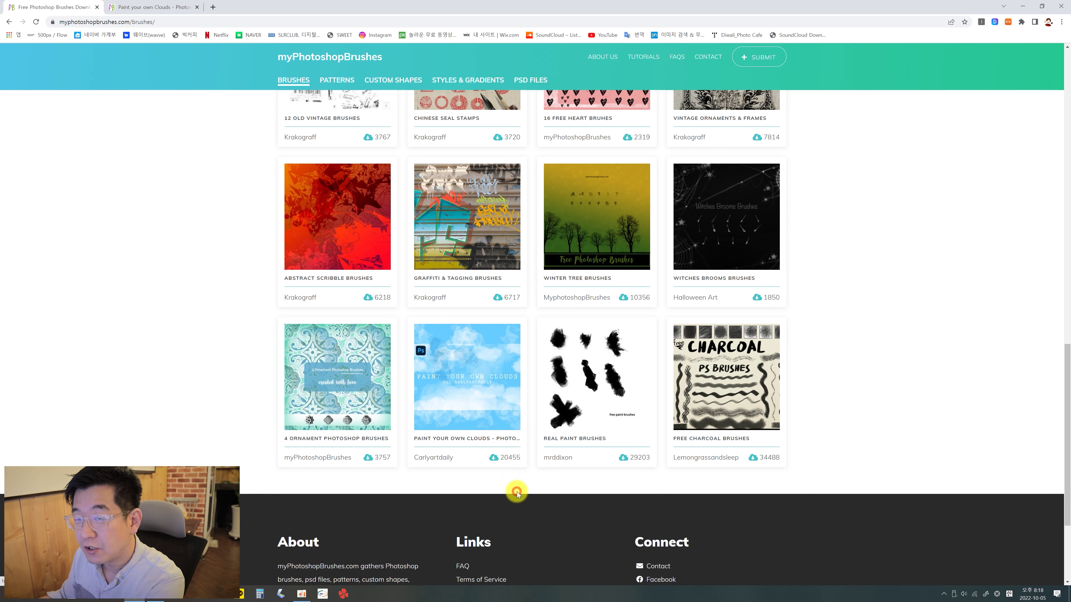
{"action": "scroll", "coordinate": [863, 360], "scroll_direction": "down", "scroll_amount": 2}
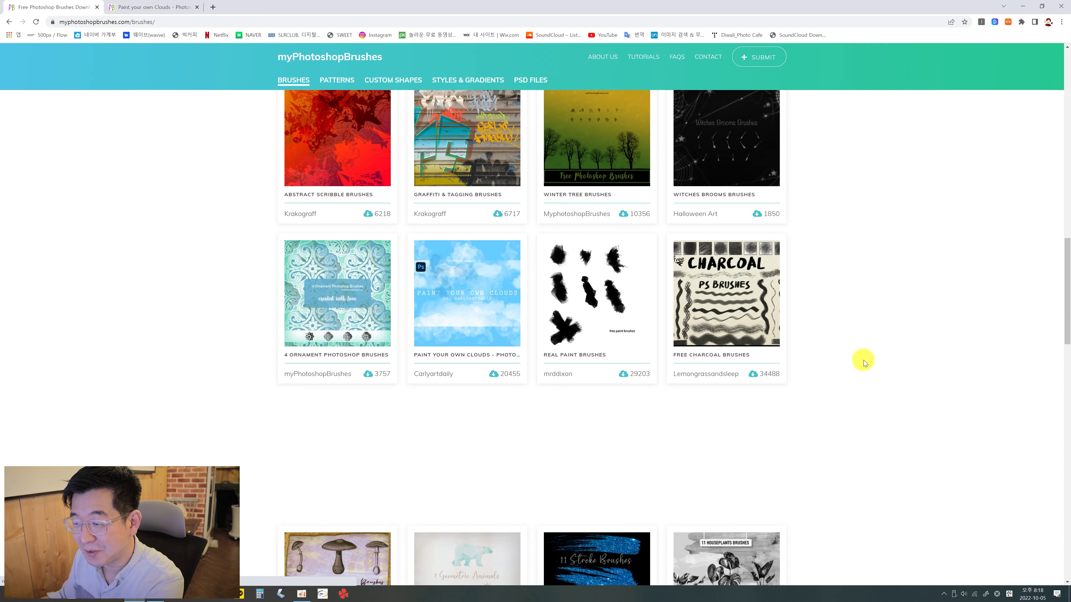
{"action": "scroll", "coordinate": [810, 370], "scroll_direction": "down", "scroll_amount": 2}
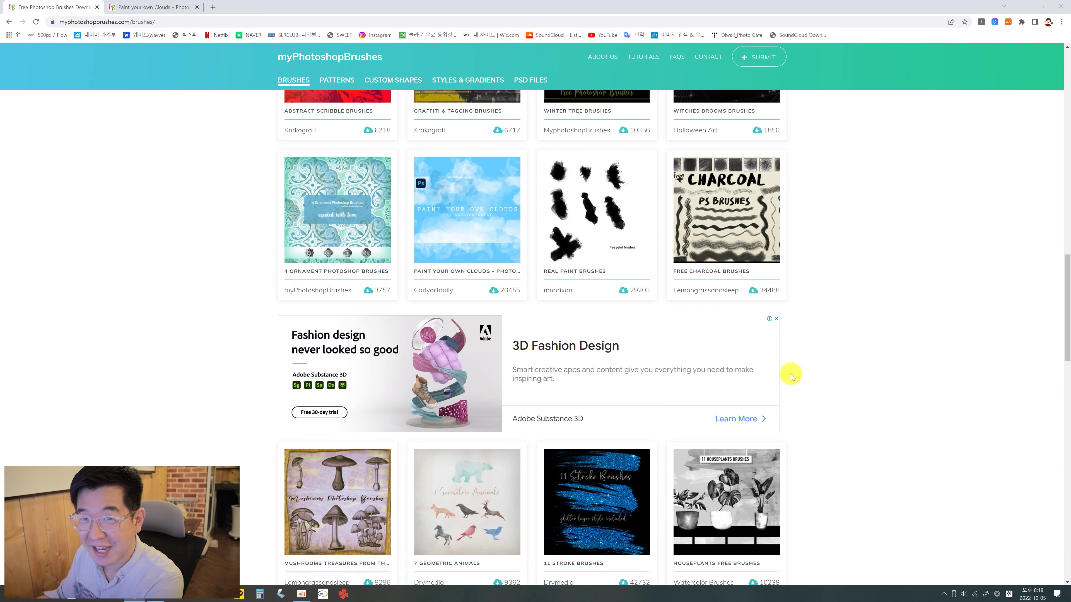
{"action": "scroll", "coordinate": [791, 365], "scroll_direction": "down", "scroll_amount": 4}
{"action": "scroll", "coordinate": [978, 315], "scroll_direction": "down", "scroll_amount": 2}
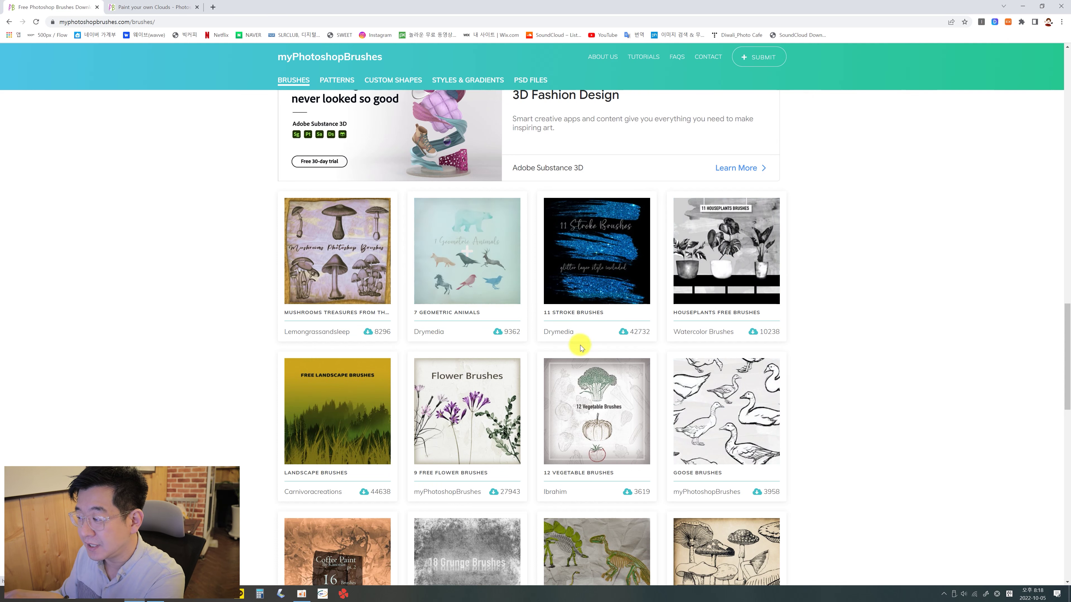
{"action": "scroll", "coordinate": [675, 345], "scroll_direction": "down", "scroll_amount": 2}
{"action": "scroll", "coordinate": [894, 342], "scroll_direction": "down", "scroll_amount": 2}
{"action": "scroll", "coordinate": [885, 338], "scroll_direction": "down", "scroll_amount": 2}
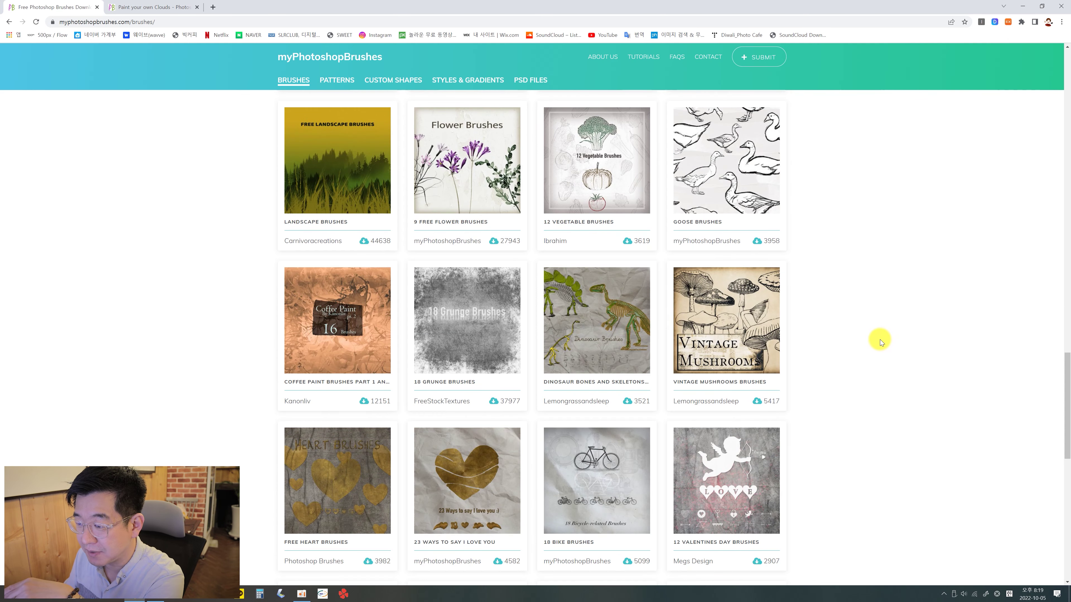
{"action": "scroll", "coordinate": [880, 340], "scroll_direction": "down", "scroll_amount": 3}
{"action": "scroll", "coordinate": [881, 340], "scroll_direction": "down", "scroll_amount": 1}
{"action": "scroll", "coordinate": [881, 339], "scroll_direction": "down", "scroll_amount": 2}
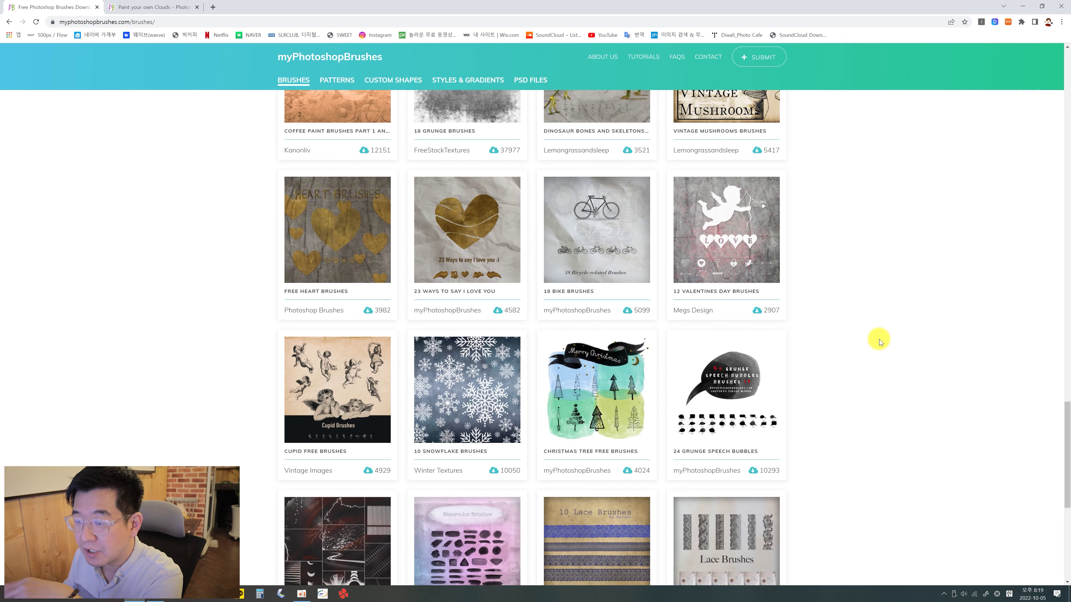
{"action": "scroll", "coordinate": [879, 340], "scroll_direction": "down", "scroll_amount": 3}
{"action": "scroll", "coordinate": [879, 338], "scroll_direction": "down", "scroll_amount": 2}
{"action": "scroll", "coordinate": [879, 338], "scroll_direction": "down", "scroll_amount": 2}
{"action": "scroll", "coordinate": [674, 407], "scroll_direction": "down", "scroll_amount": 1}
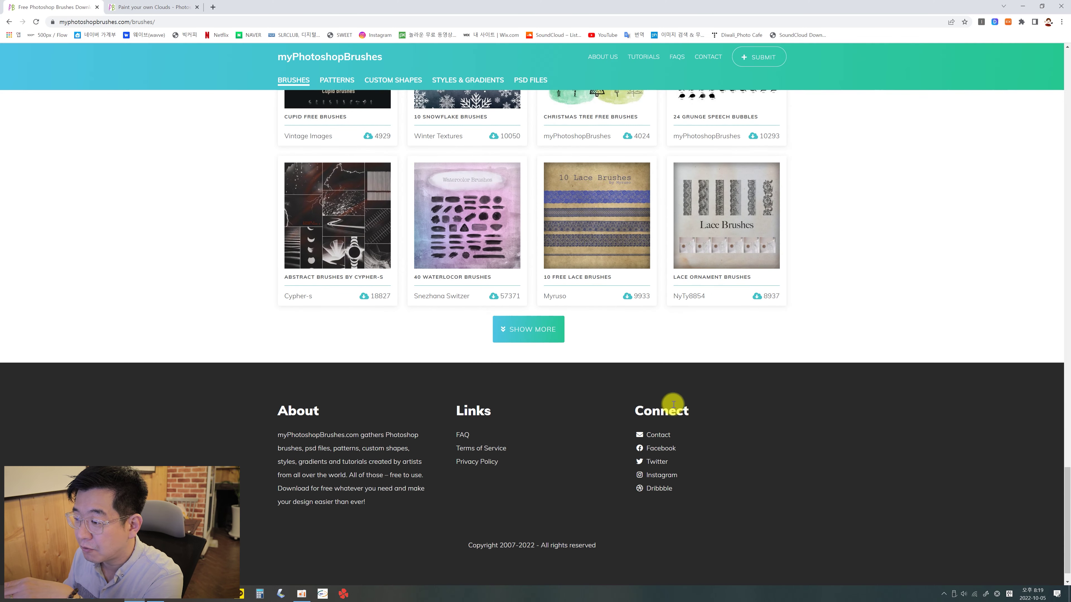
- Load another batch and scroll to the pencil, watercolor, ink and sketch sets
{"action": "left_click", "coordinate": [545, 331]}
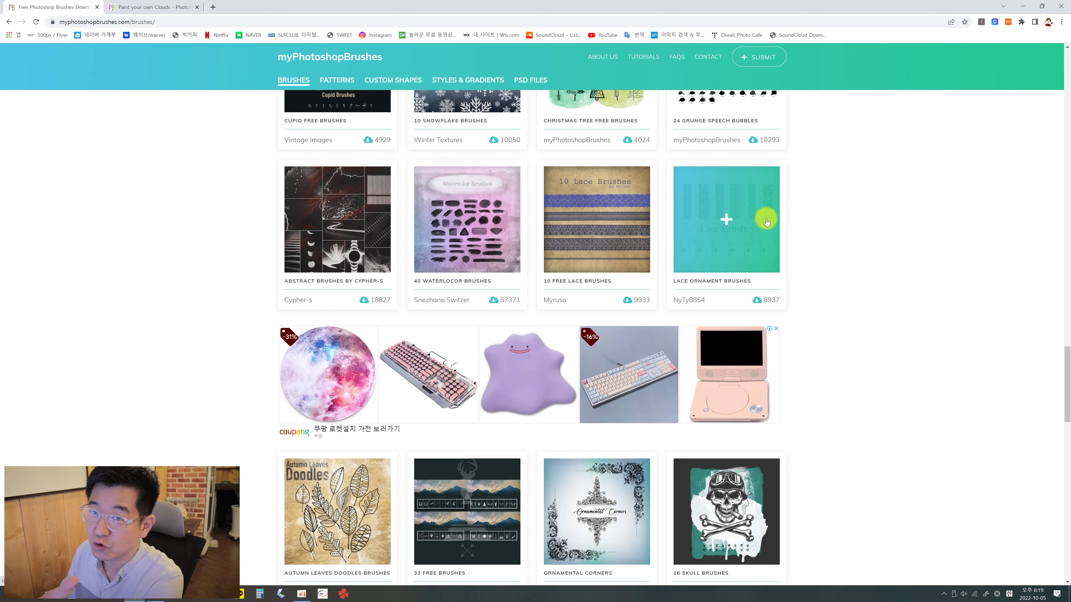
{"action": "scroll", "coordinate": [837, 256], "scroll_direction": "down", "scroll_amount": 2}
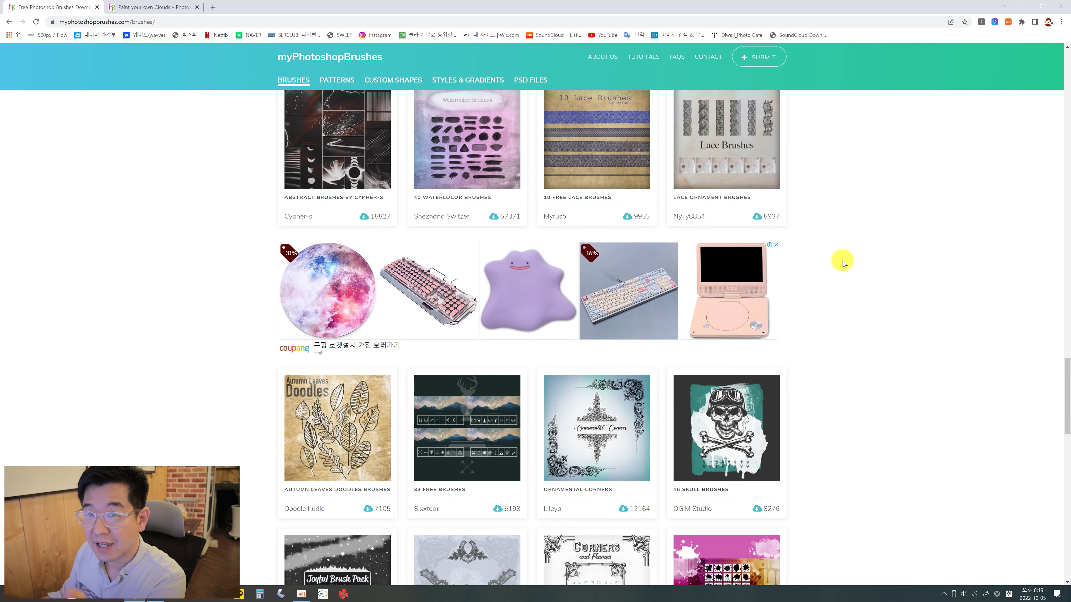
{"action": "scroll", "coordinate": [841, 262], "scroll_direction": "down", "scroll_amount": 1}
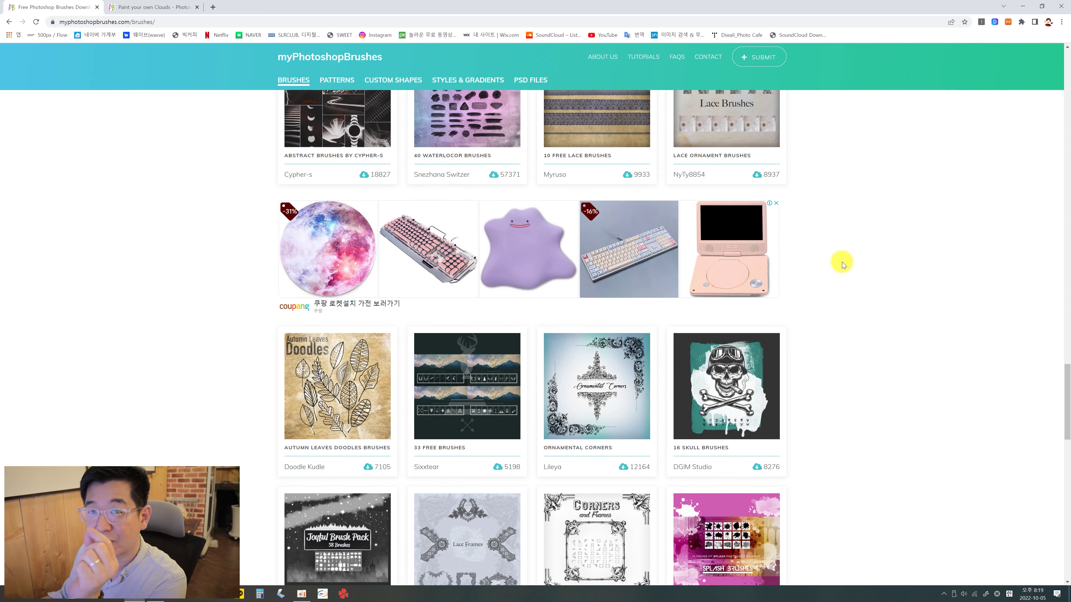
{"action": "scroll", "coordinate": [842, 262], "scroll_direction": "down", "scroll_amount": 1}
{"action": "scroll", "coordinate": [841, 264], "scroll_direction": "down", "scroll_amount": 2}
{"action": "scroll", "coordinate": [839, 268], "scroll_direction": "down", "scroll_amount": 2}
{"action": "scroll", "coordinate": [837, 278], "scroll_direction": "down", "scroll_amount": 2}
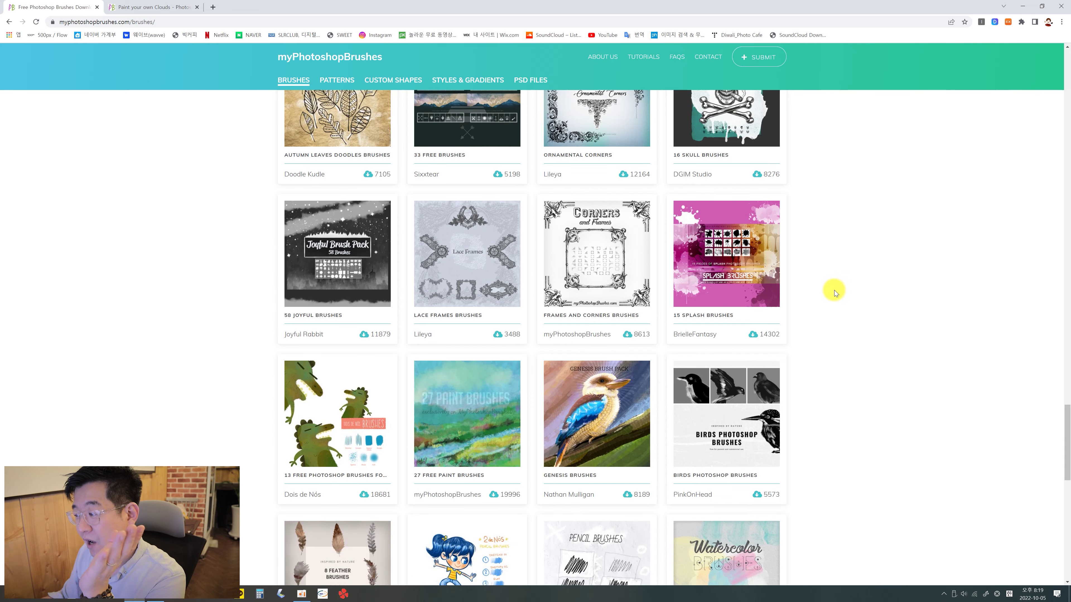
{"action": "scroll", "coordinate": [836, 292], "scroll_direction": "down", "scroll_amount": 5}
{"action": "scroll", "coordinate": [826, 297], "scroll_direction": "down", "scroll_amount": 3}
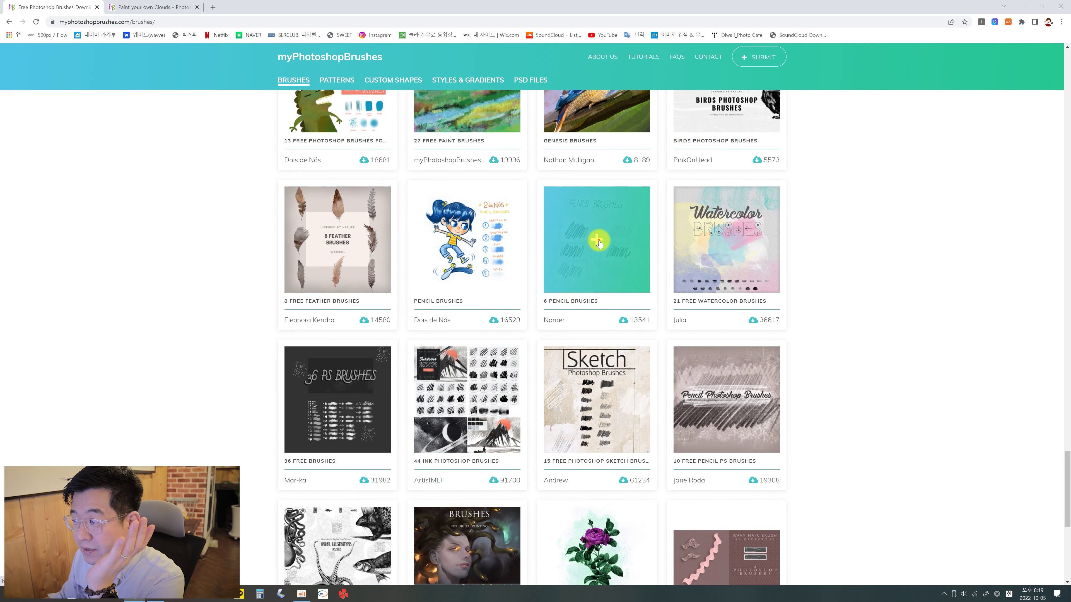
- Open the 6 Pencil Brushes pack in a new tab
{"action": "left_click", "coordinate": [599, 243]}
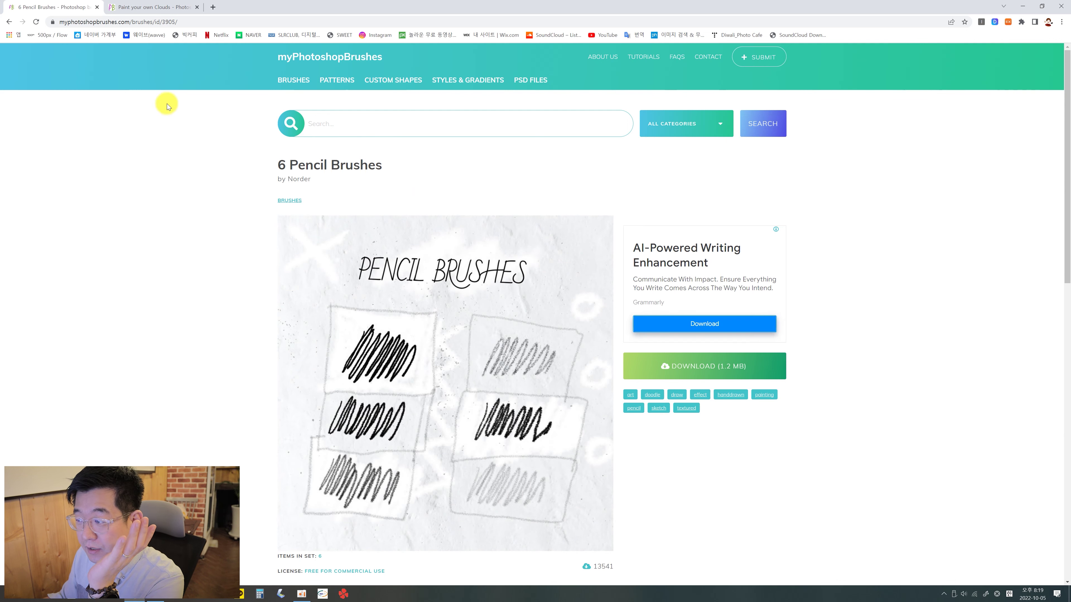
{"action": "key", "text": "alt+Left"}
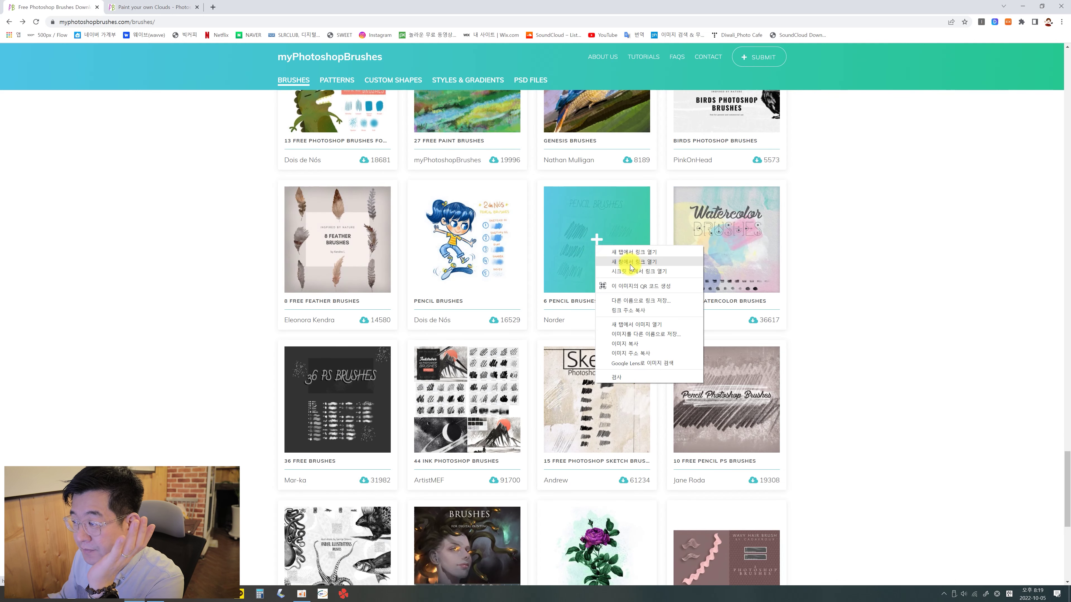
{"action": "left_click", "coordinate": [633, 252]}
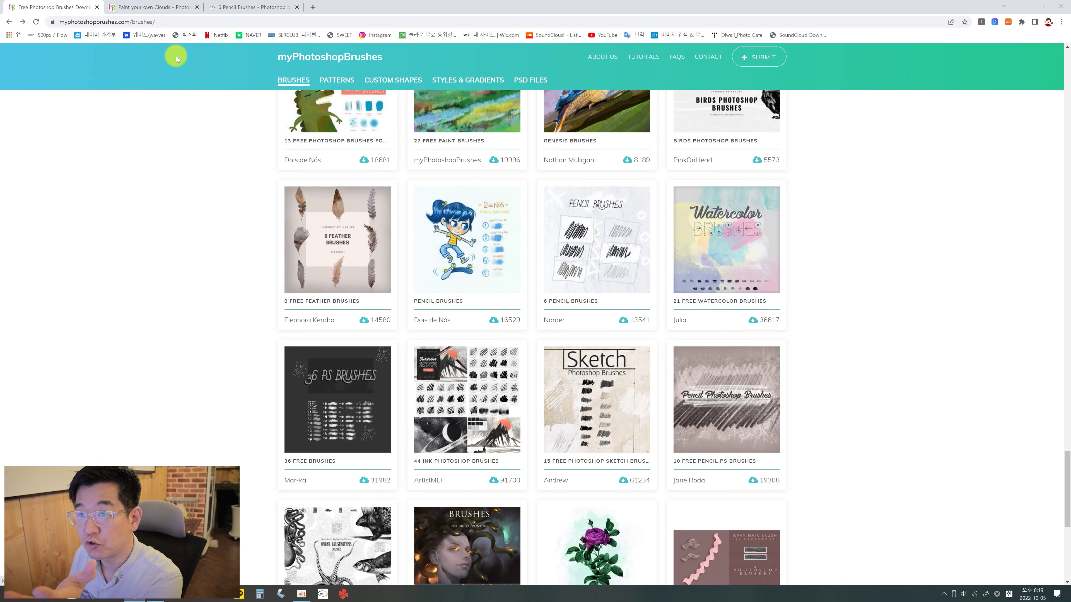
{"action": "scroll", "coordinate": [582, 244], "scroll_direction": "down", "scroll_amount": 3}
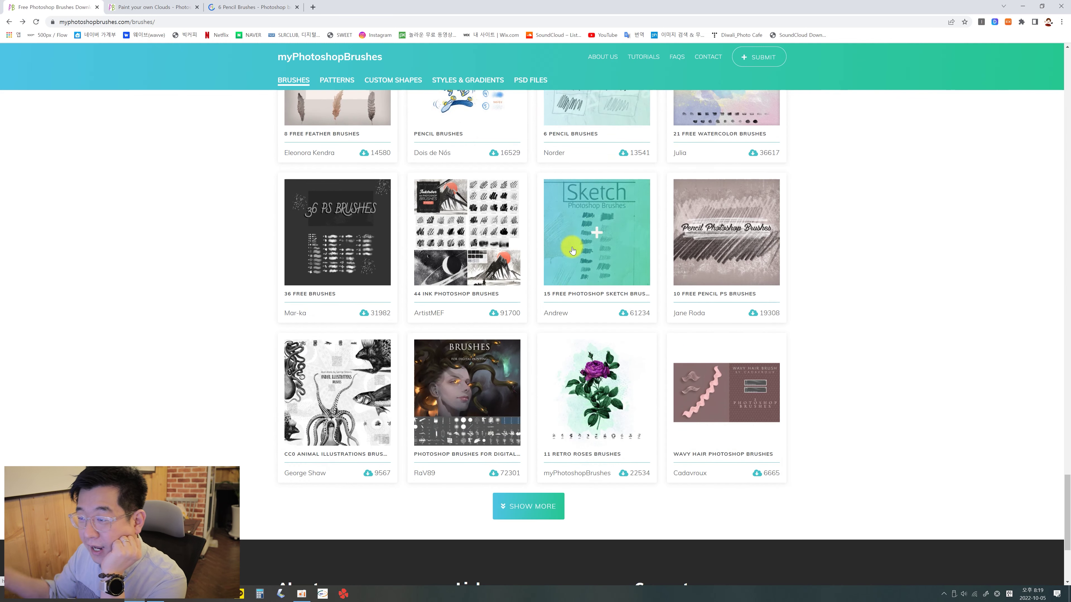
{"action": "scroll", "coordinate": [549, 338], "scroll_direction": "down", "scroll_amount": 1}
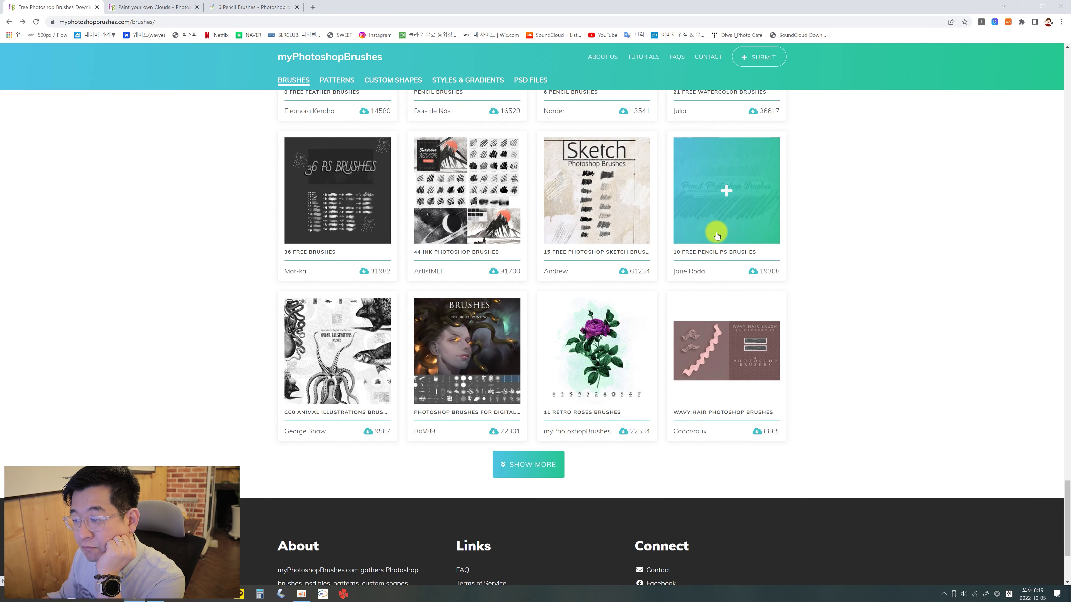
{"action": "scroll", "coordinate": [527, 405], "scroll_direction": "down", "scroll_amount": 1}
- Load three more batches of brush sets and scroll down the listing
{"action": "left_click", "coordinate": [526, 412]}
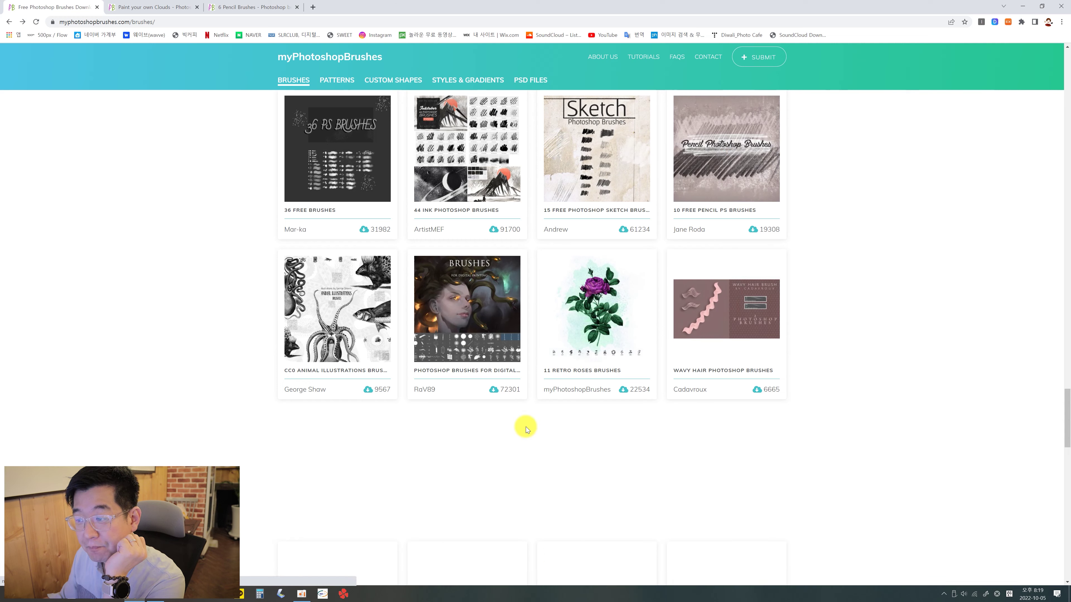
{"action": "scroll", "coordinate": [623, 403], "scroll_direction": "down", "scroll_amount": 2}
{"action": "scroll", "coordinate": [623, 403], "scroll_direction": "down", "scroll_amount": 2}
{"action": "scroll", "coordinate": [570, 367], "scroll_direction": "down", "scroll_amount": 1}
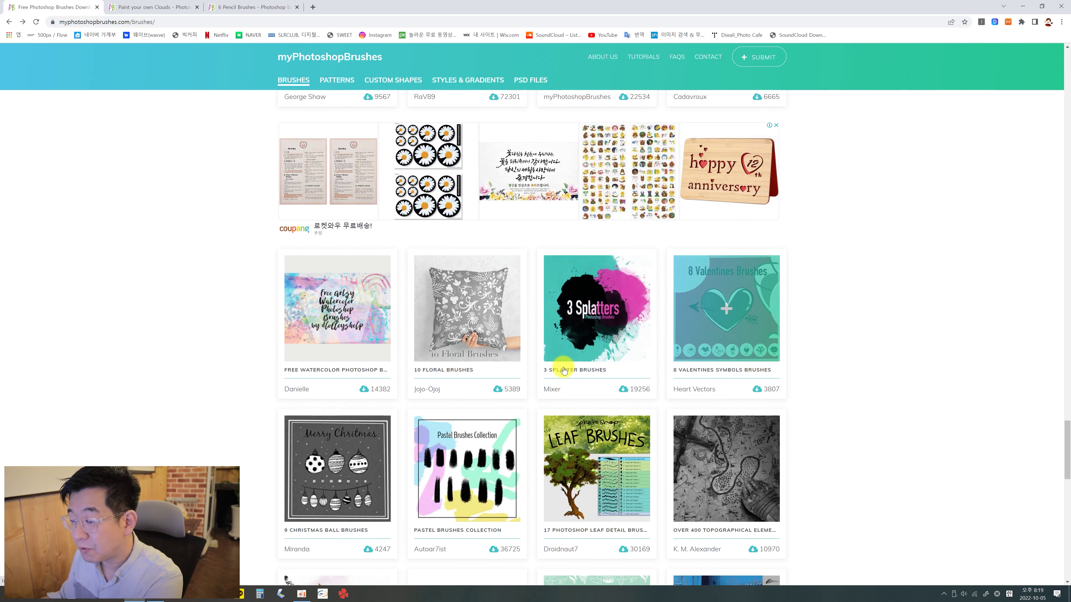
{"action": "scroll", "coordinate": [784, 312], "scroll_direction": "down", "scroll_amount": 2}
{"action": "scroll", "coordinate": [785, 313], "scroll_direction": "down", "scroll_amount": 3}
{"action": "scroll", "coordinate": [856, 301], "scroll_direction": "down", "scroll_amount": 4}
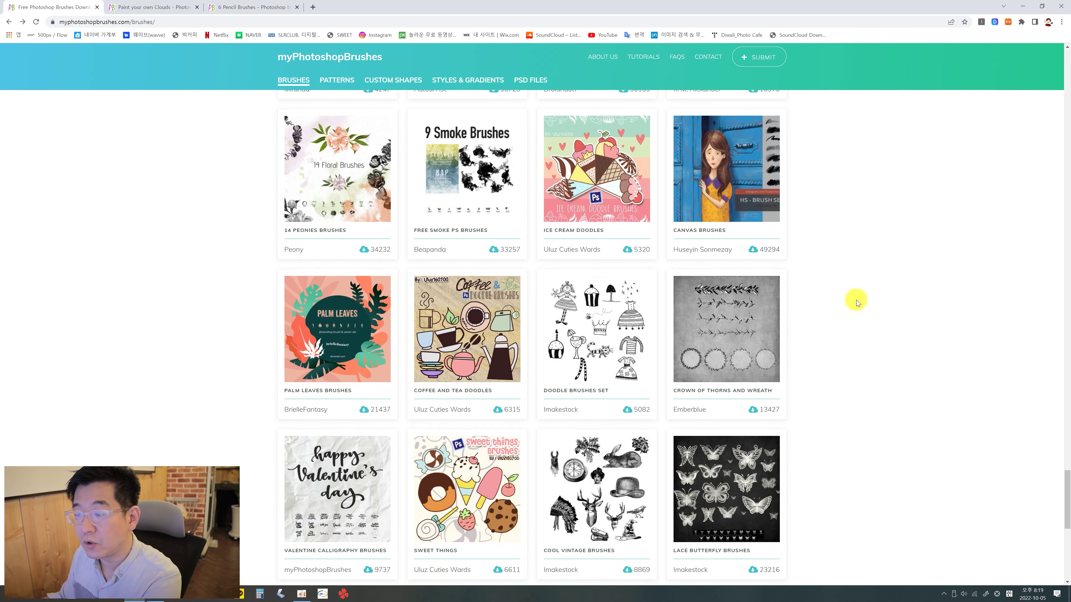
{"action": "scroll", "coordinate": [844, 301], "scroll_direction": "down", "scroll_amount": 2}
{"action": "scroll", "coordinate": [729, 296], "scroll_direction": "down", "scroll_amount": 4}
{"action": "scroll", "coordinate": [700, 358], "scroll_direction": "down", "scroll_amount": 3}
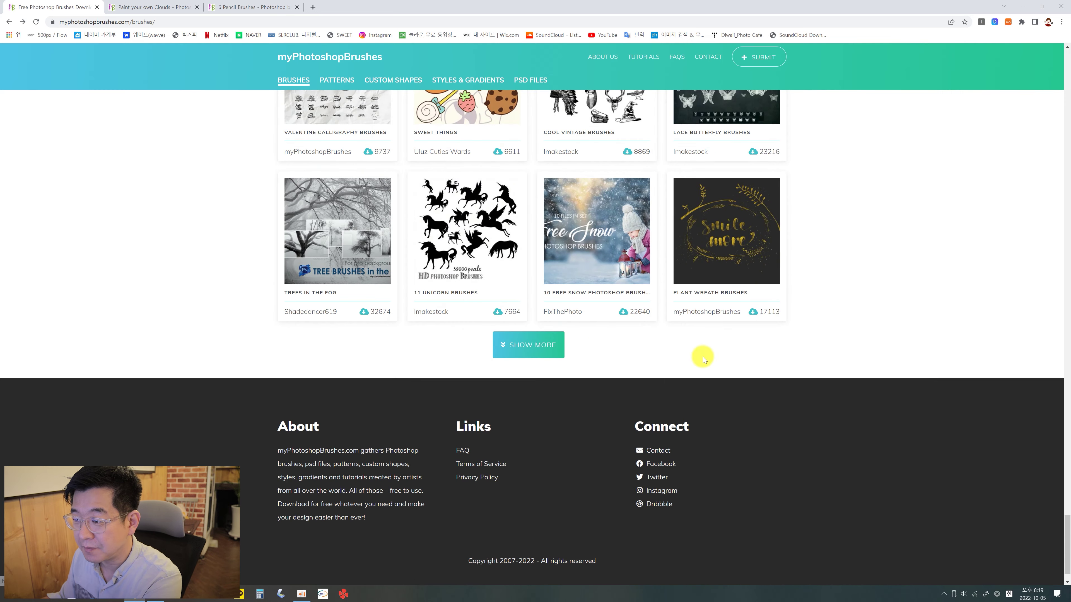
{"action": "left_click", "coordinate": [534, 348]}
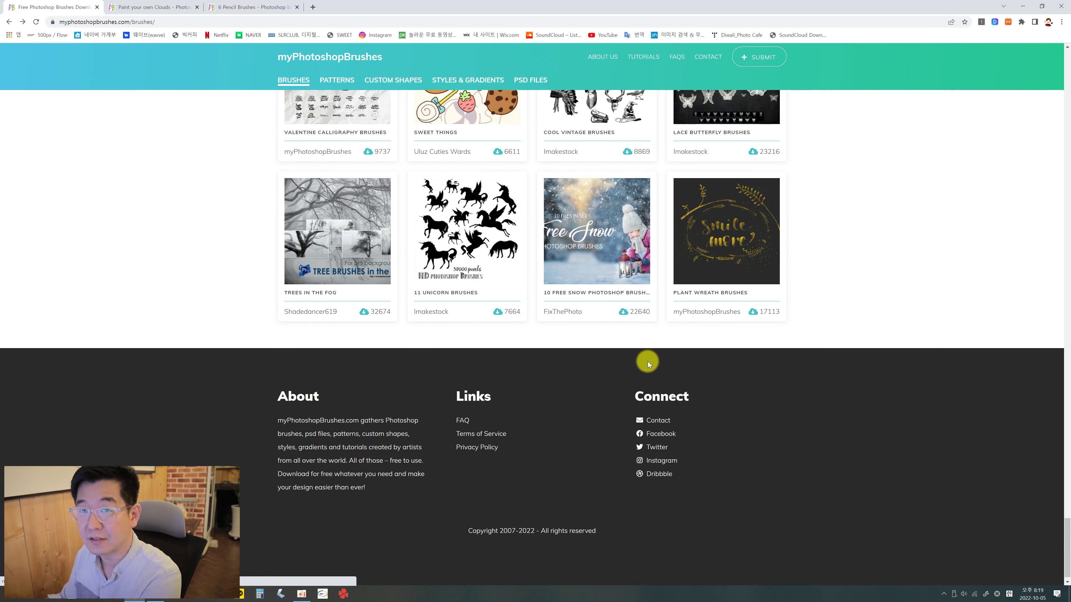
{"action": "scroll", "coordinate": [635, 384], "scroll_direction": "down", "scroll_amount": 2}
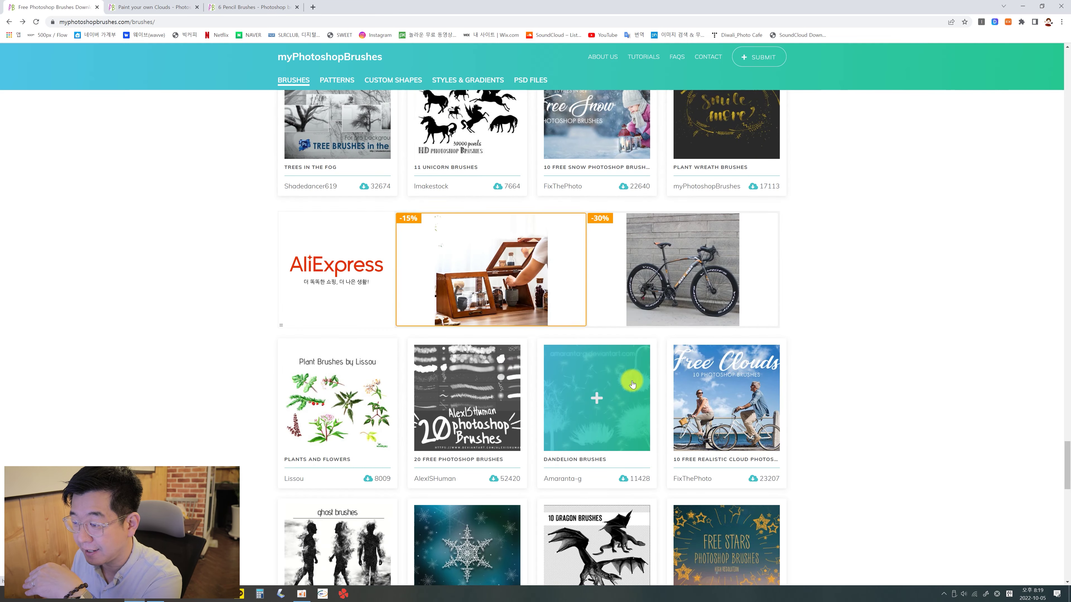
{"action": "scroll", "coordinate": [633, 385], "scroll_direction": "down", "scroll_amount": 5}
{"action": "scroll", "coordinate": [713, 365], "scroll_direction": "down", "scroll_amount": 4}
{"action": "scroll", "coordinate": [713, 365], "scroll_direction": "down", "scroll_amount": 3}
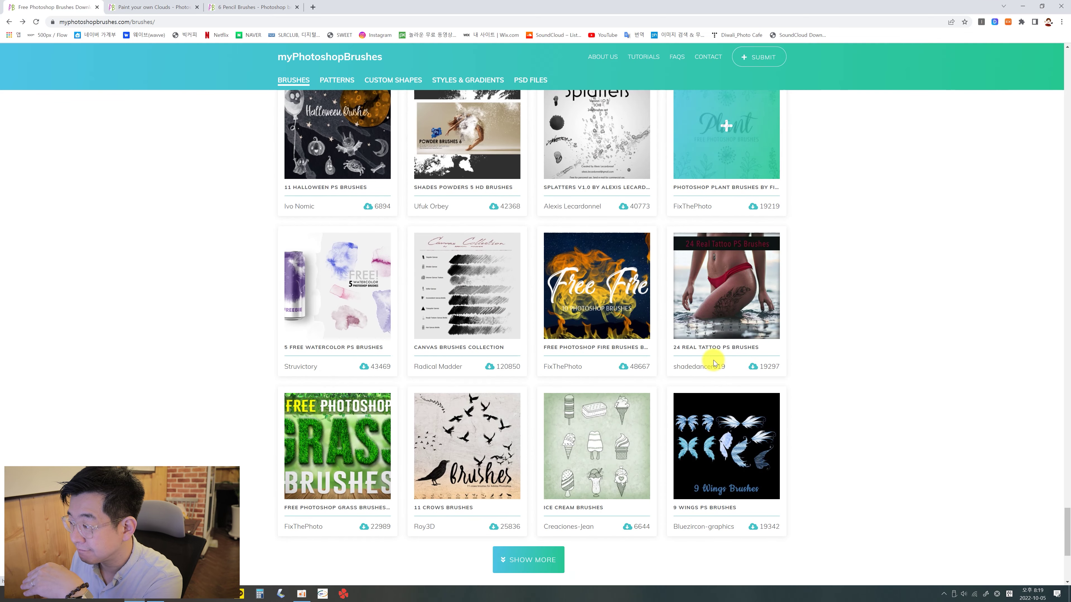
{"action": "scroll", "coordinate": [884, 325], "scroll_direction": "down", "scroll_amount": 3}
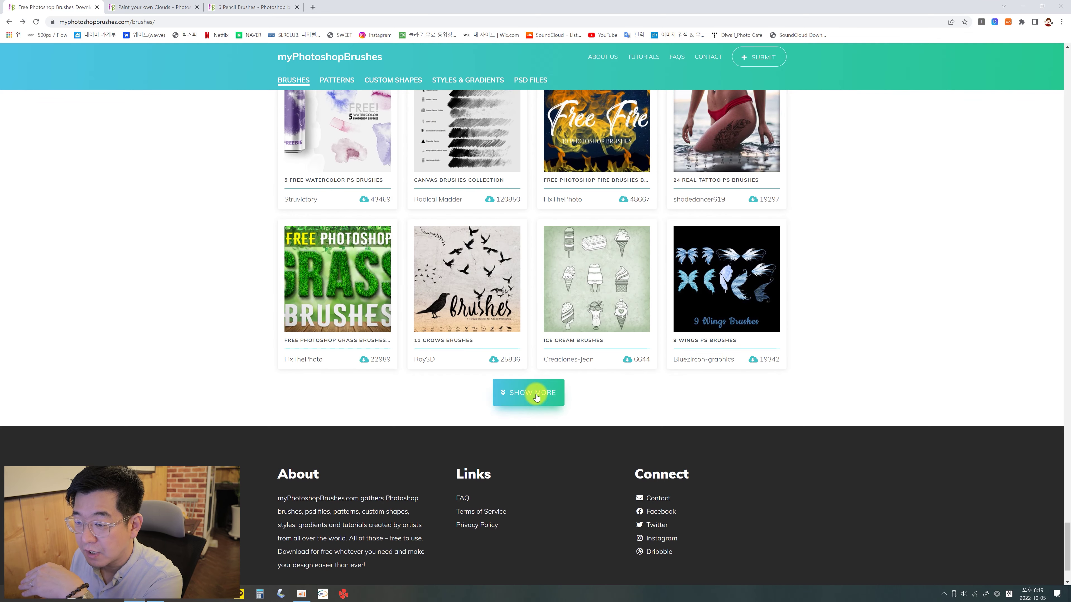
{"action": "left_click", "coordinate": [527, 392]}
{"action": "scroll", "coordinate": [590, 375], "scroll_direction": "down", "scroll_amount": 1}
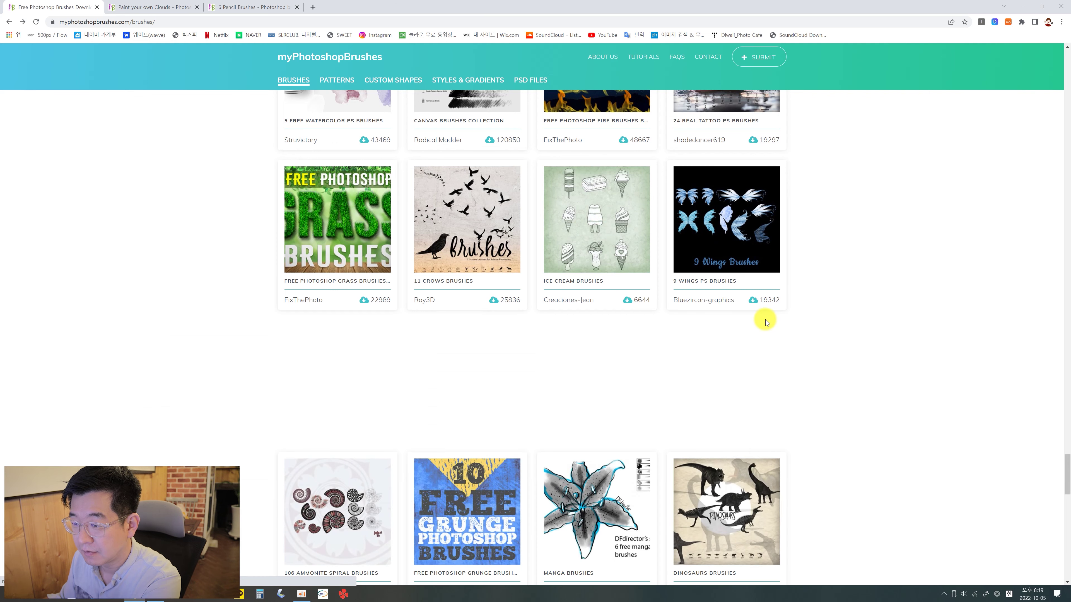
{"action": "scroll", "coordinate": [767, 323], "scroll_direction": "down", "scroll_amount": 3}
{"action": "scroll", "coordinate": [766, 323], "scroll_direction": "down", "scroll_amount": 3}
{"action": "scroll", "coordinate": [911, 297], "scroll_direction": "down", "scroll_amount": 2}
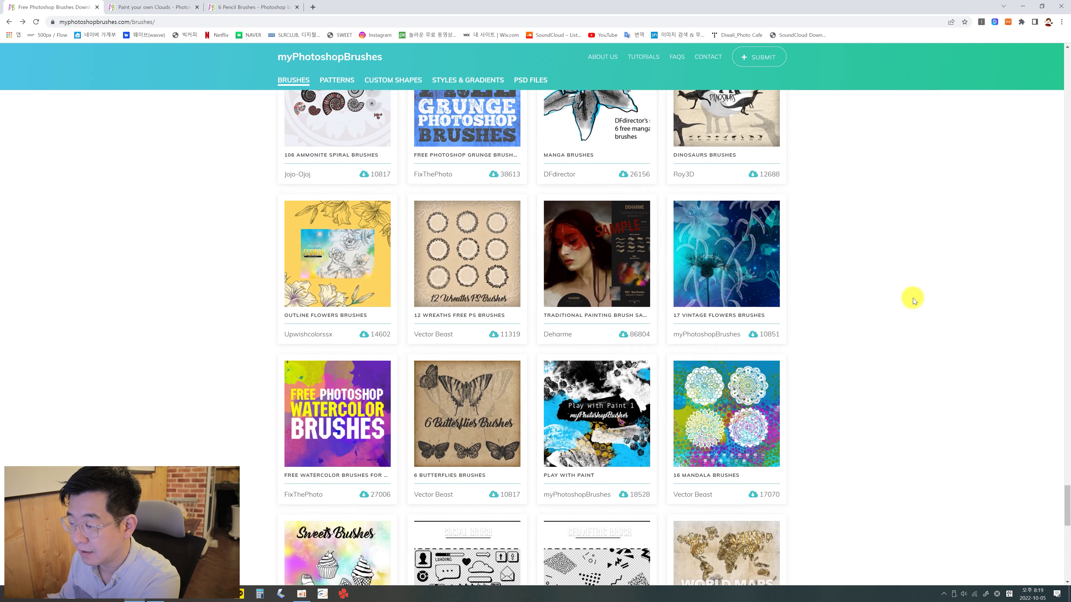
{"action": "scroll", "coordinate": [911, 298], "scroll_direction": "down", "scroll_amount": 3}
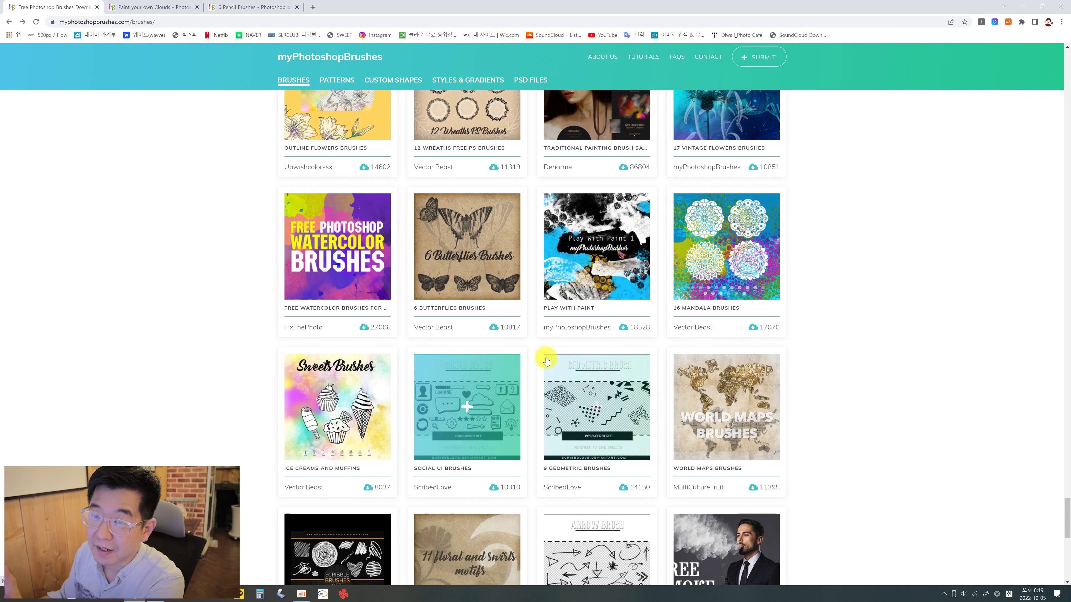
{"action": "scroll", "coordinate": [679, 335], "scroll_direction": "down", "scroll_amount": 1}
{"action": "scroll", "coordinate": [679, 335], "scroll_direction": "down", "scroll_amount": 3}
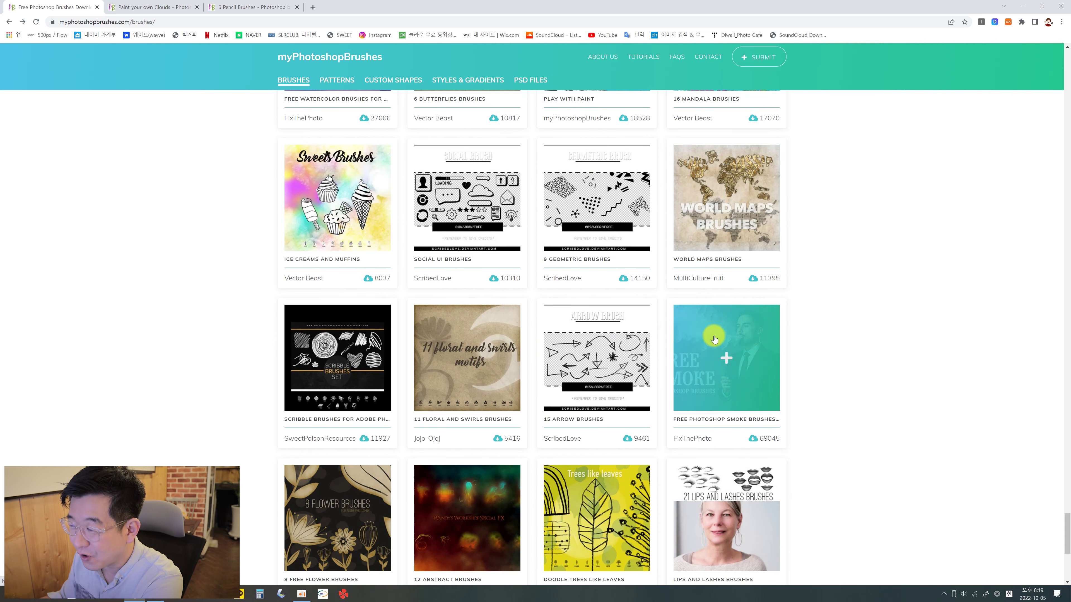
{"action": "scroll", "coordinate": [586, 309], "scroll_direction": "down", "scroll_amount": 2}
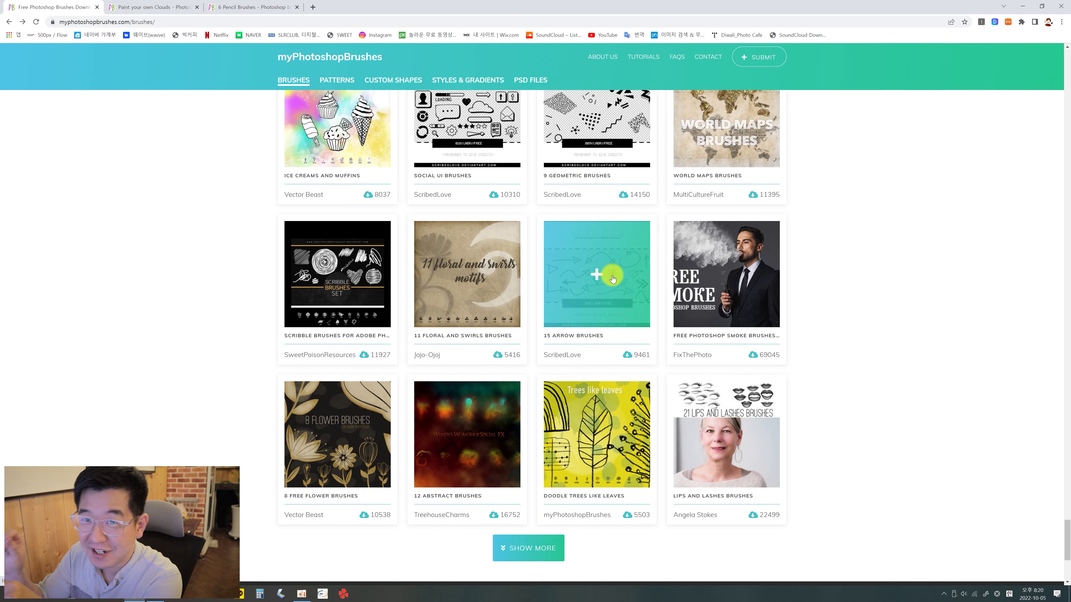
- Open the 15 Arrow Brushes pack in a new tab
{"action": "right_click", "coordinate": [623, 305]}
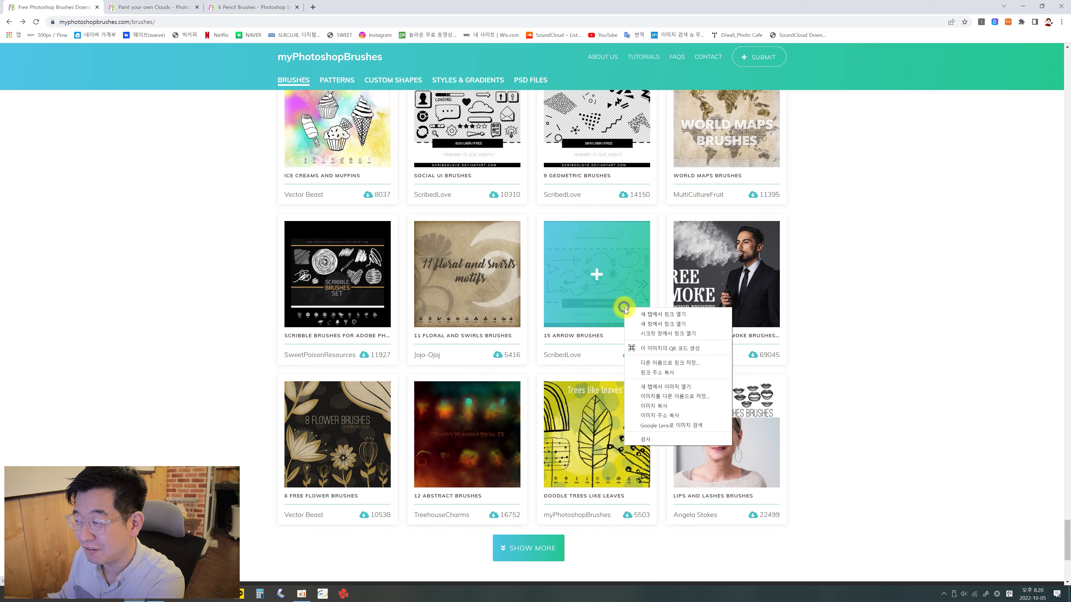
{"action": "left_click", "coordinate": [645, 314]}
{"action": "scroll", "coordinate": [555, 333], "scroll_direction": "down", "scroll_amount": 2}
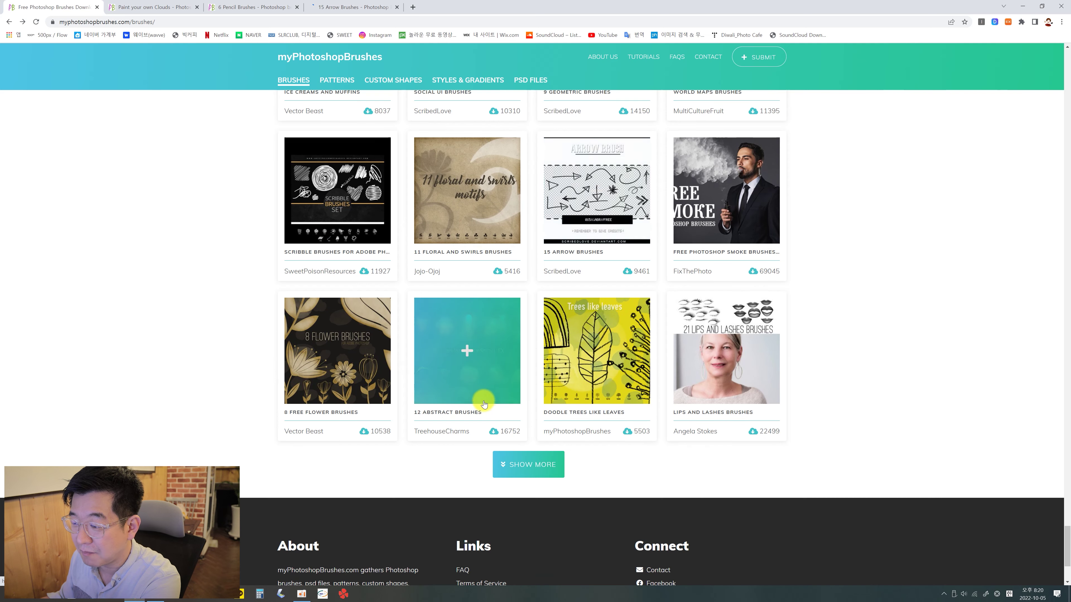
- Load more sets and open Lighting Brushes in a new tab
{"action": "left_click", "coordinate": [519, 468]}
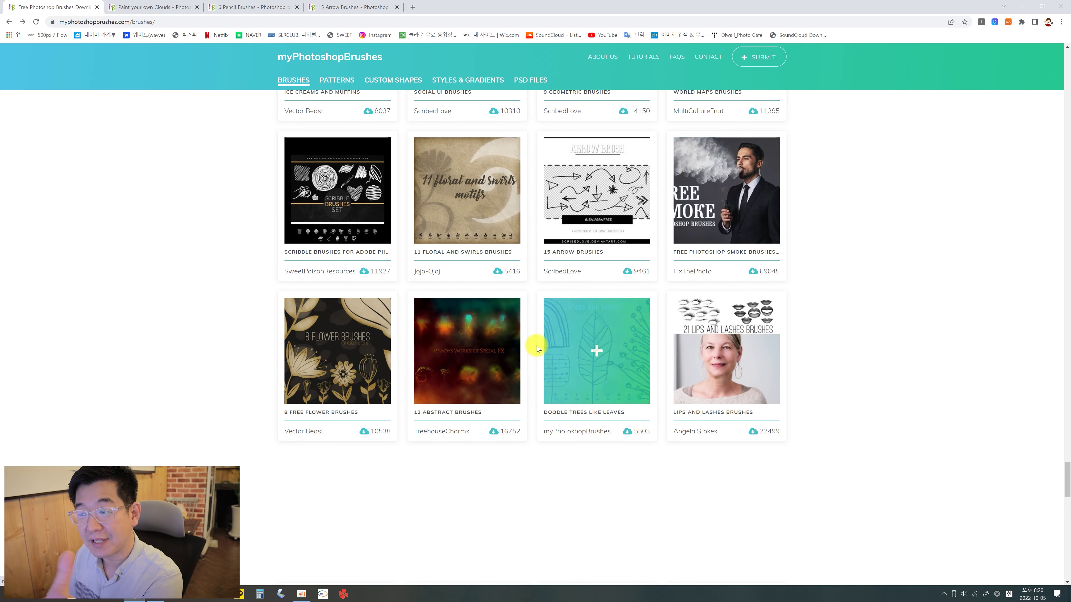
{"action": "scroll", "coordinate": [544, 347], "scroll_direction": "down", "scroll_amount": 2}
{"action": "scroll", "coordinate": [524, 394], "scroll_direction": "down", "scroll_amount": 2}
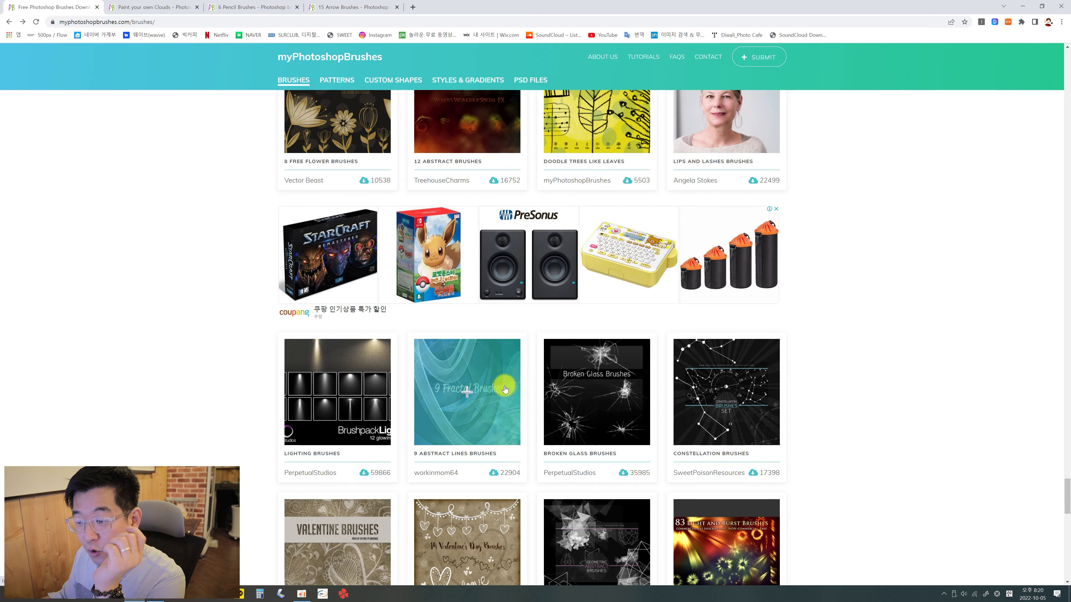
{"action": "scroll", "coordinate": [313, 389], "scroll_direction": "down", "scroll_amount": 2}
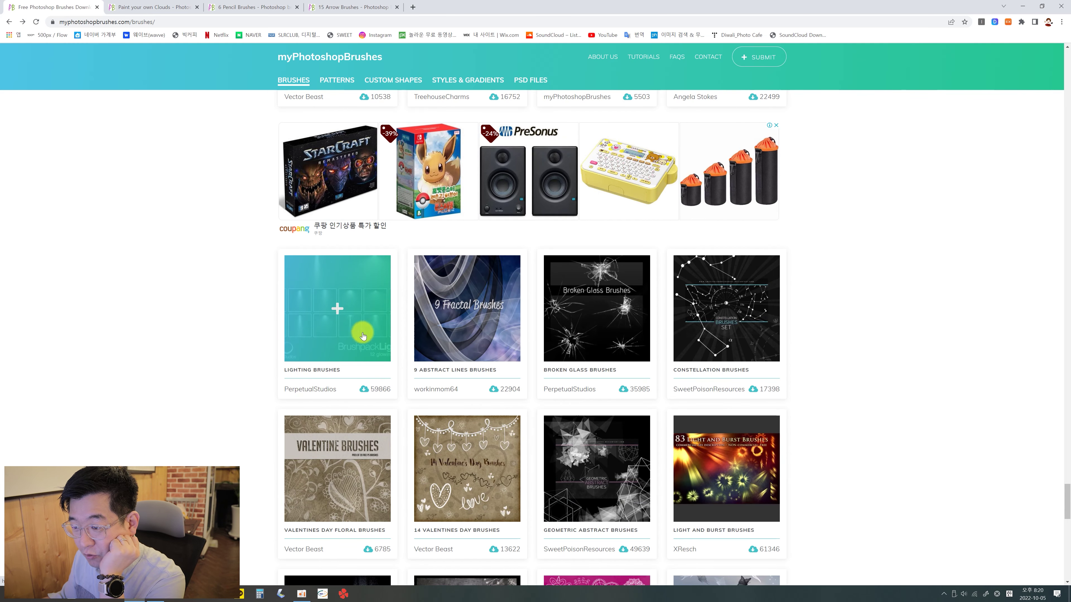
{"action": "right_click", "coordinate": [363, 336]}
{"action": "left_click", "coordinate": [381, 345]}
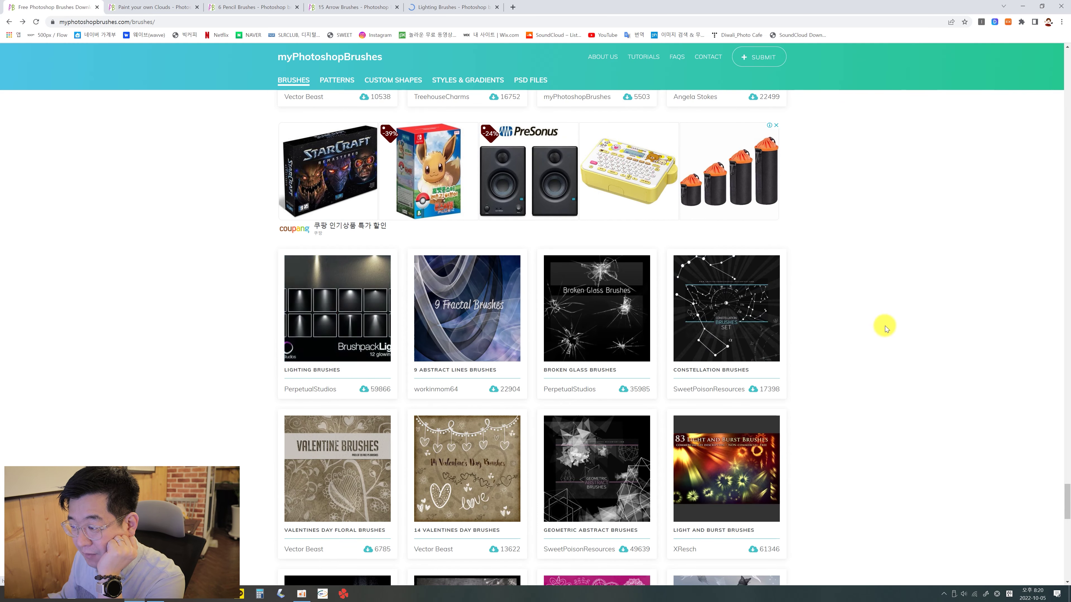
{"action": "scroll", "coordinate": [553, 356], "scroll_direction": "down", "scroll_amount": 2}
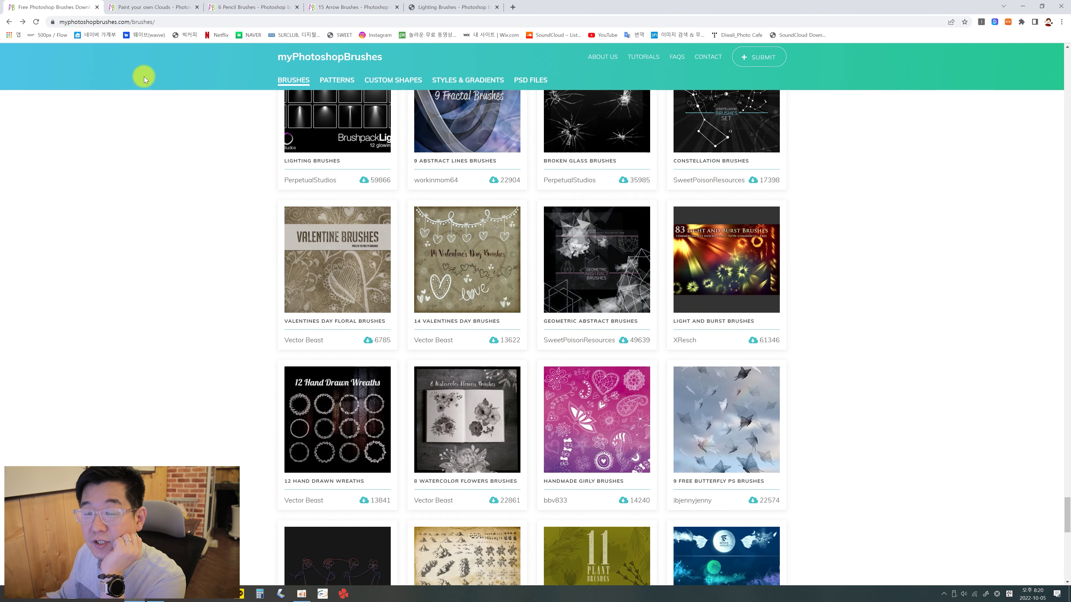
- Download the Paint Your Own Clouds brush pack
{"action": "left_click", "coordinate": [136, 15]}
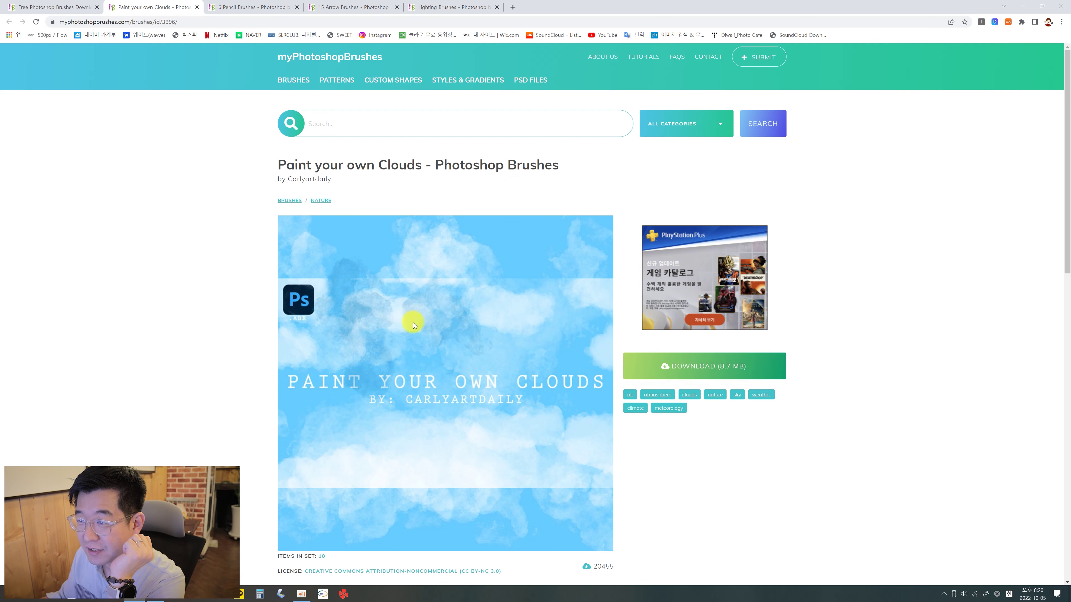
{"action": "scroll", "coordinate": [530, 348], "scroll_direction": "down", "scroll_amount": 1}
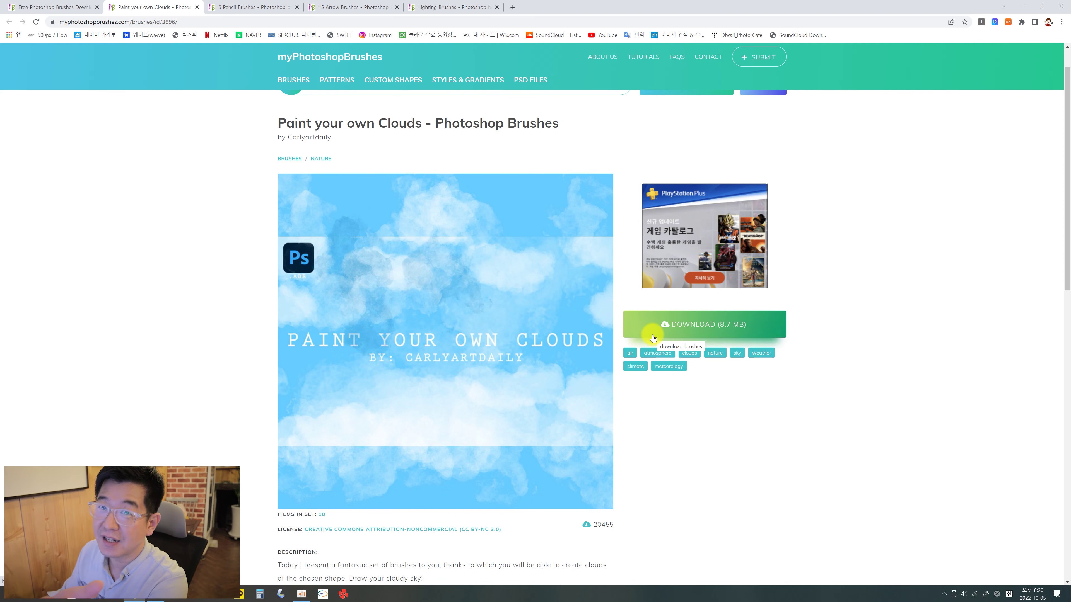
{"action": "scroll", "coordinate": [652, 336], "scroll_direction": "down", "scroll_amount": 4}
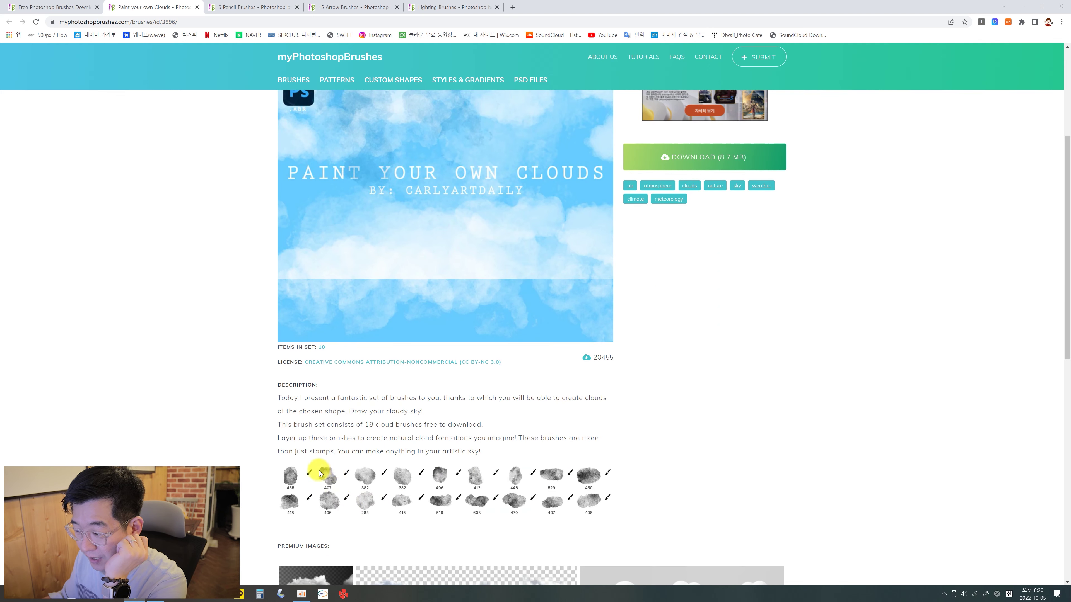
{"action": "scroll", "coordinate": [321, 500], "scroll_direction": "down", "scroll_amount": 4}
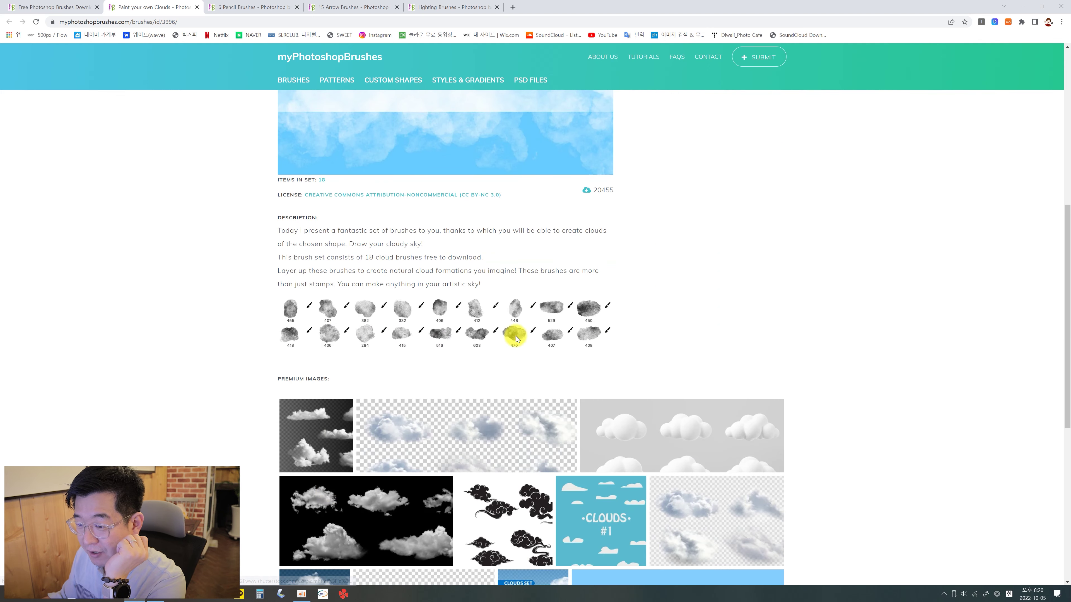
{"action": "scroll", "coordinate": [534, 333], "scroll_direction": "down", "scroll_amount": 1}
{"action": "scroll", "coordinate": [582, 304], "scroll_direction": "up", "scroll_amount": 8}
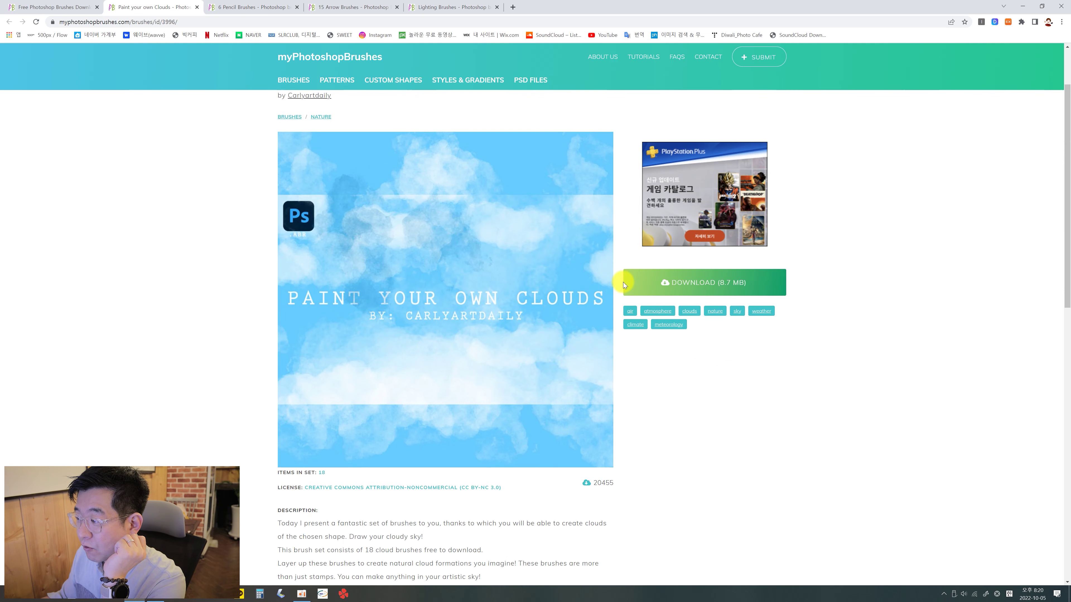
{"action": "left_click", "coordinate": [671, 274]}
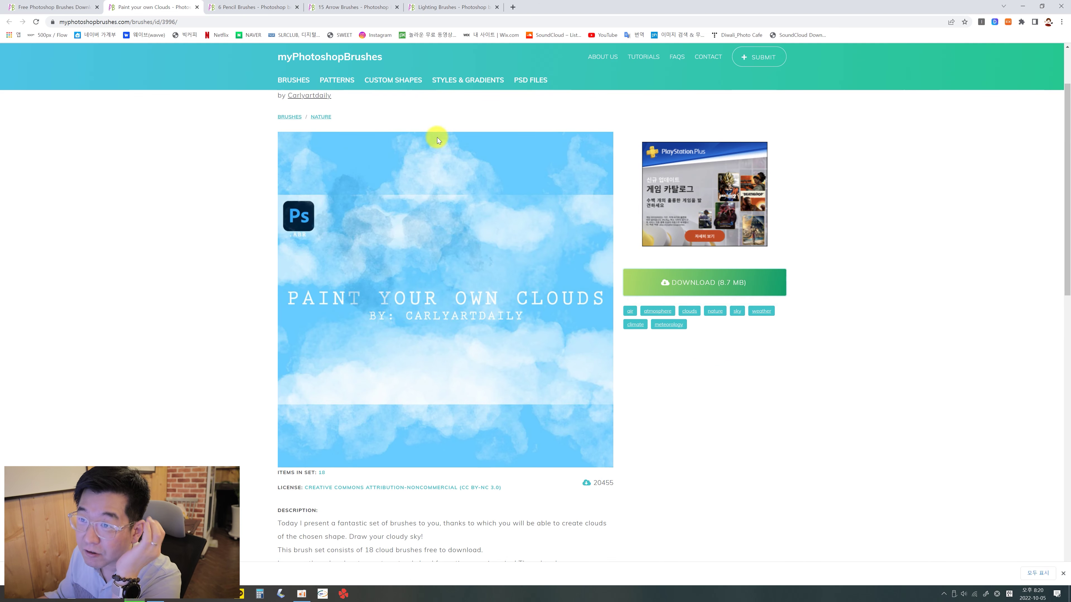
- Download the 6 Pencil Brushes and 15 Arrow Brushes packs
{"action": "left_click", "coordinate": [239, 9]}
{"action": "scroll", "coordinate": [406, 382], "scroll_direction": "down", "scroll_amount": 2}
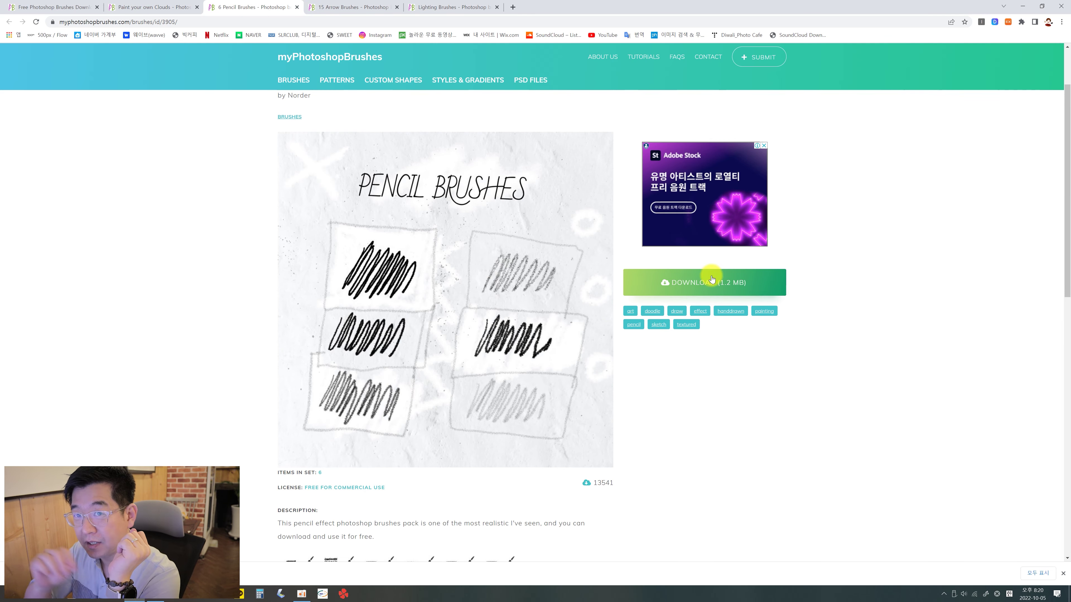
{"action": "scroll", "coordinate": [658, 303], "scroll_direction": "down", "scroll_amount": 6}
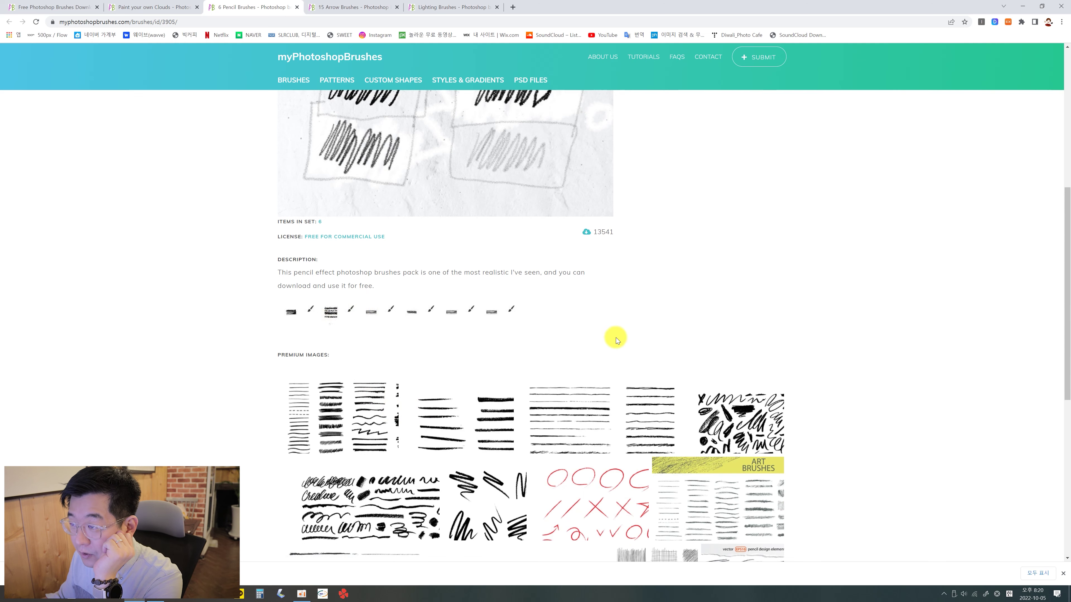
{"action": "scroll", "coordinate": [616, 337], "scroll_direction": "up", "scroll_amount": 7}
{"action": "scroll", "coordinate": [616, 337], "scroll_direction": "up", "scroll_amount": 1}
{"action": "left_click", "coordinate": [654, 370]}
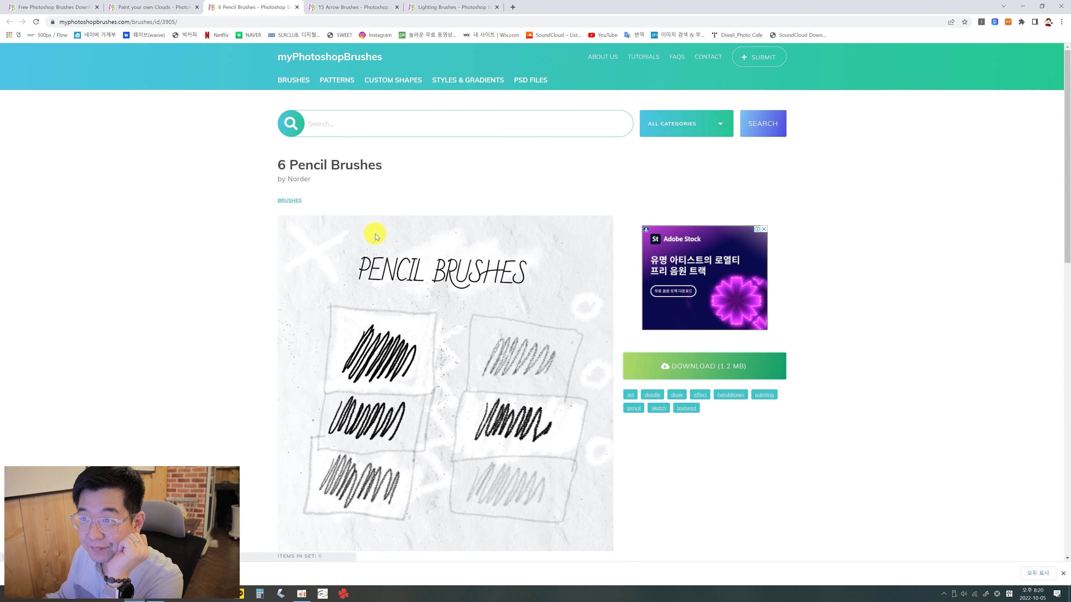
{"action": "left_click", "coordinate": [363, 11]}
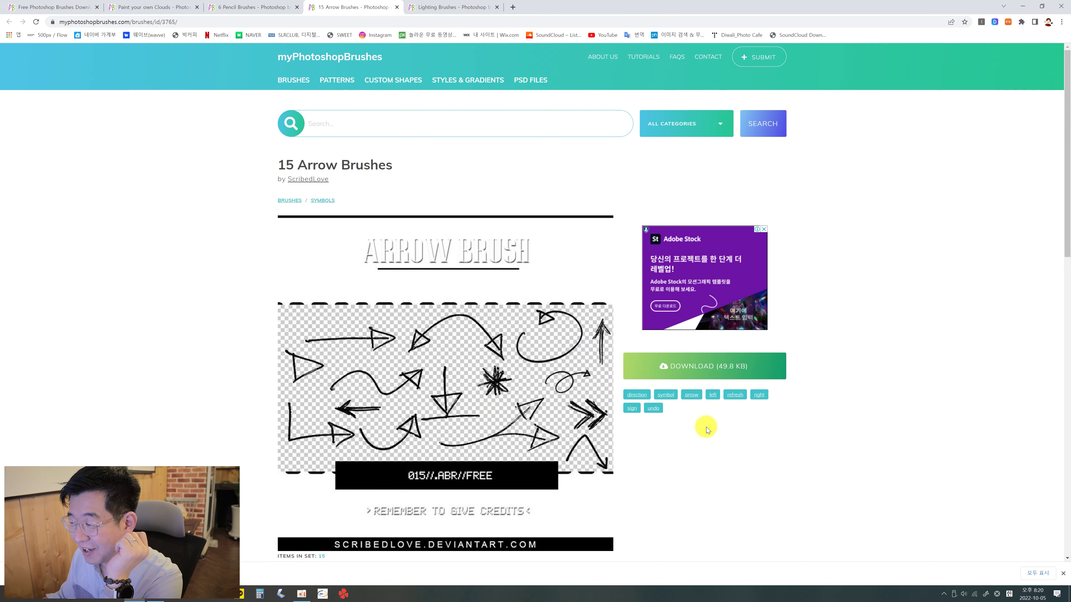
{"action": "left_click", "coordinate": [664, 366]}
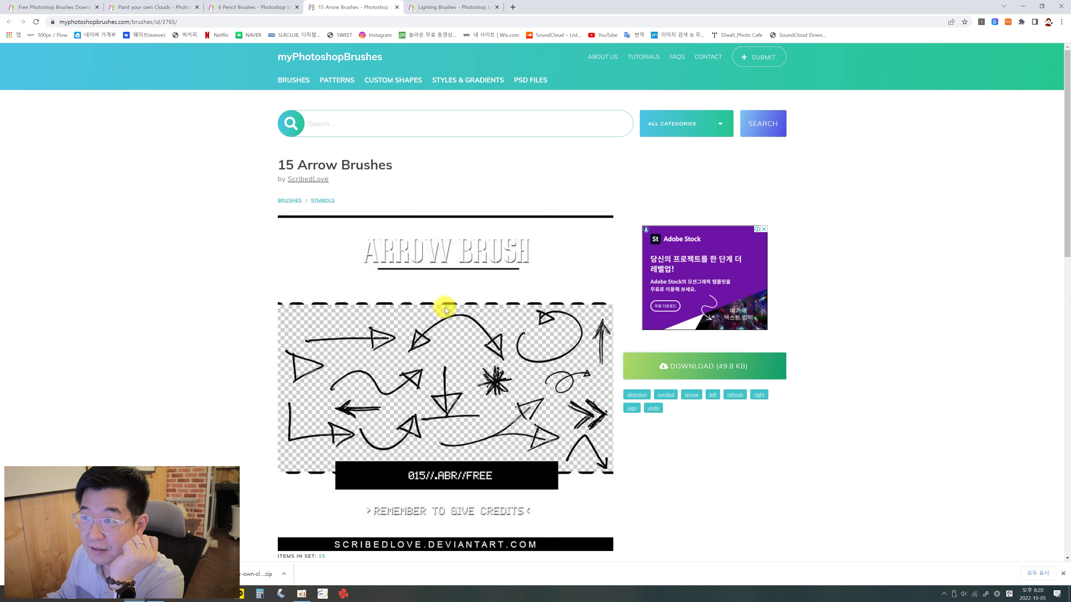
- Download the Lighting Brushes pack and view the Downloads folder in File Explorer
{"action": "left_click", "coordinate": [456, 10]}
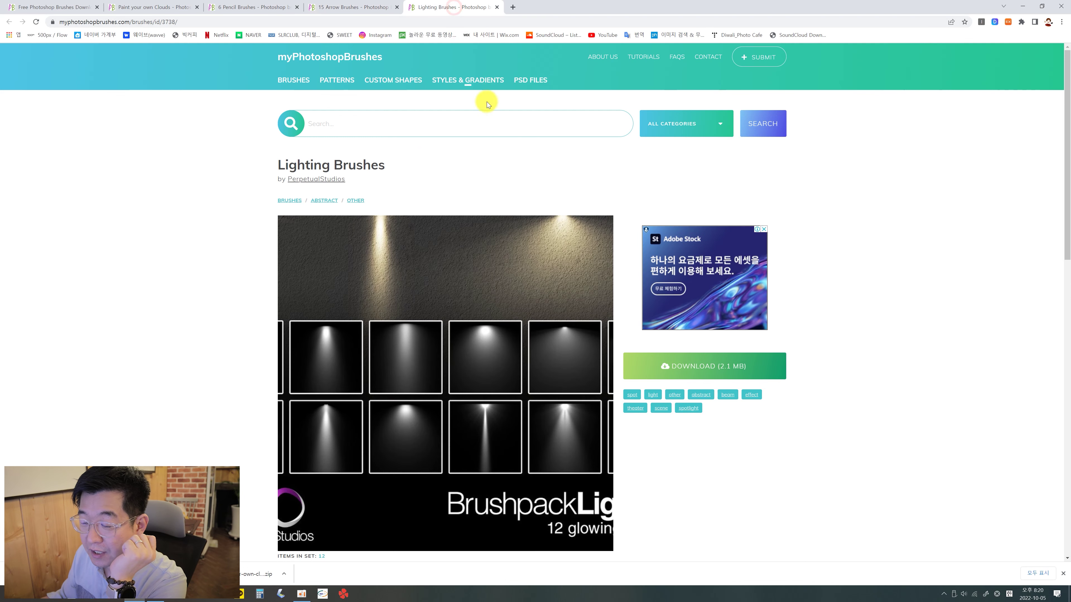
{"action": "scroll", "coordinate": [297, 409], "scroll_direction": "down", "scroll_amount": 1}
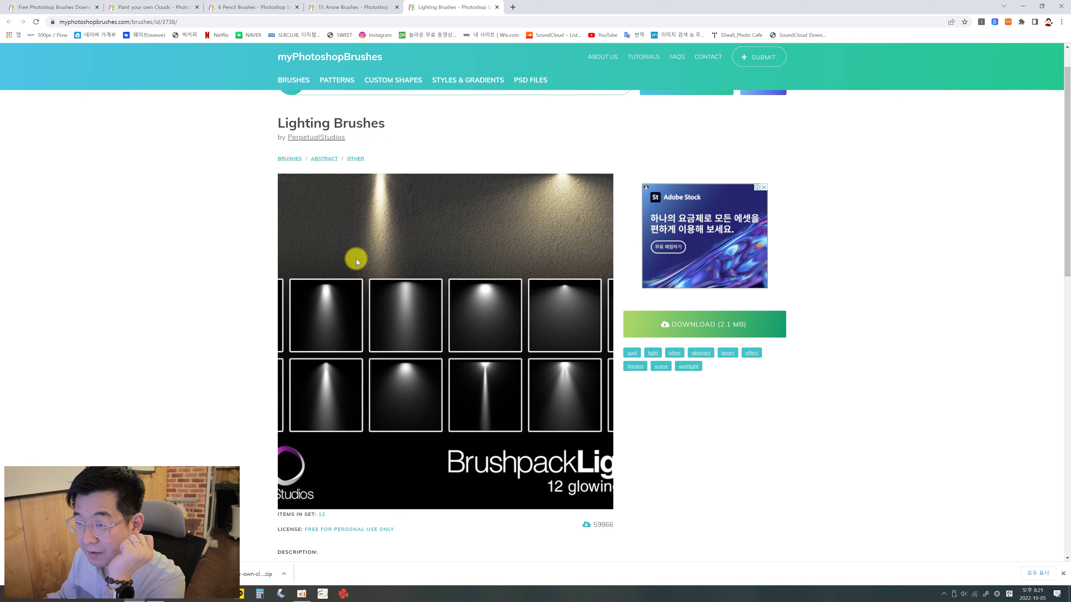
{"action": "scroll", "coordinate": [548, 349], "scroll_direction": "down", "scroll_amount": 1}
{"action": "left_click", "coordinate": [713, 283]}
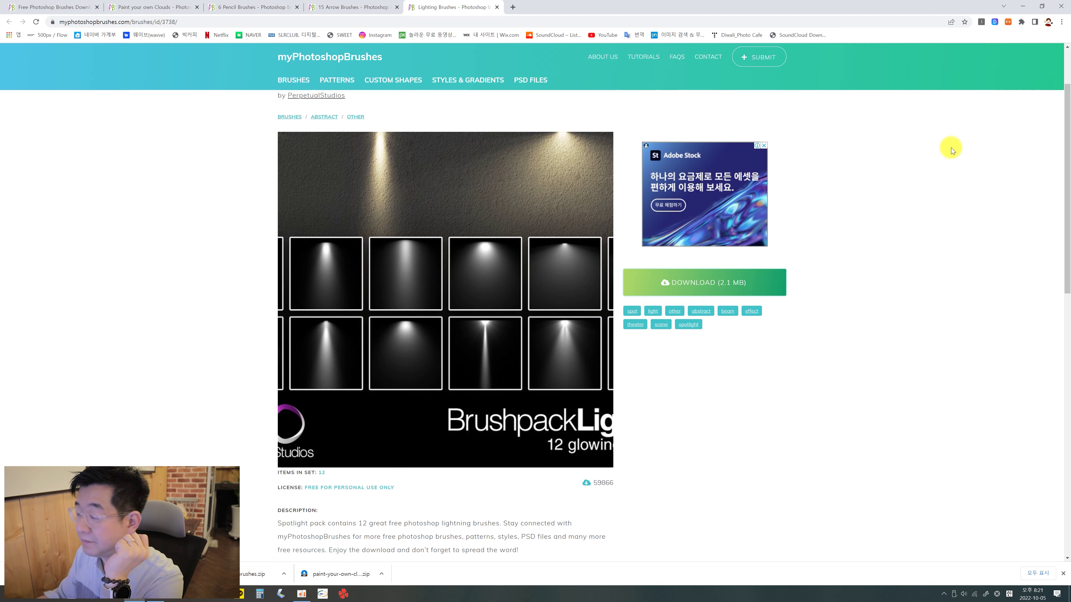
{"action": "left_click", "coordinate": [116, 599]}
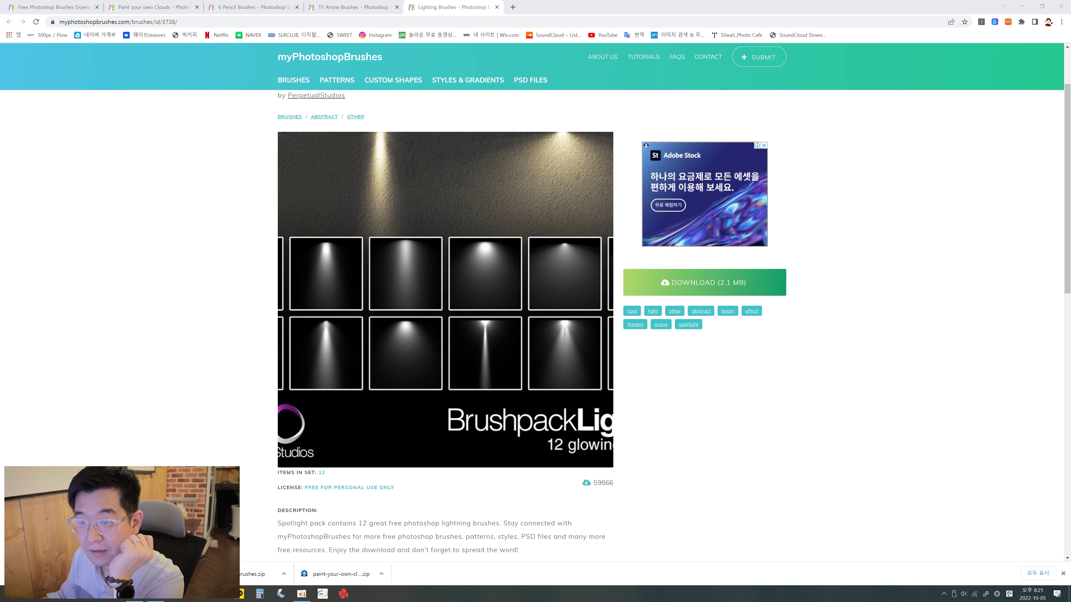
{"action": "left_click", "coordinate": [162, 240]}
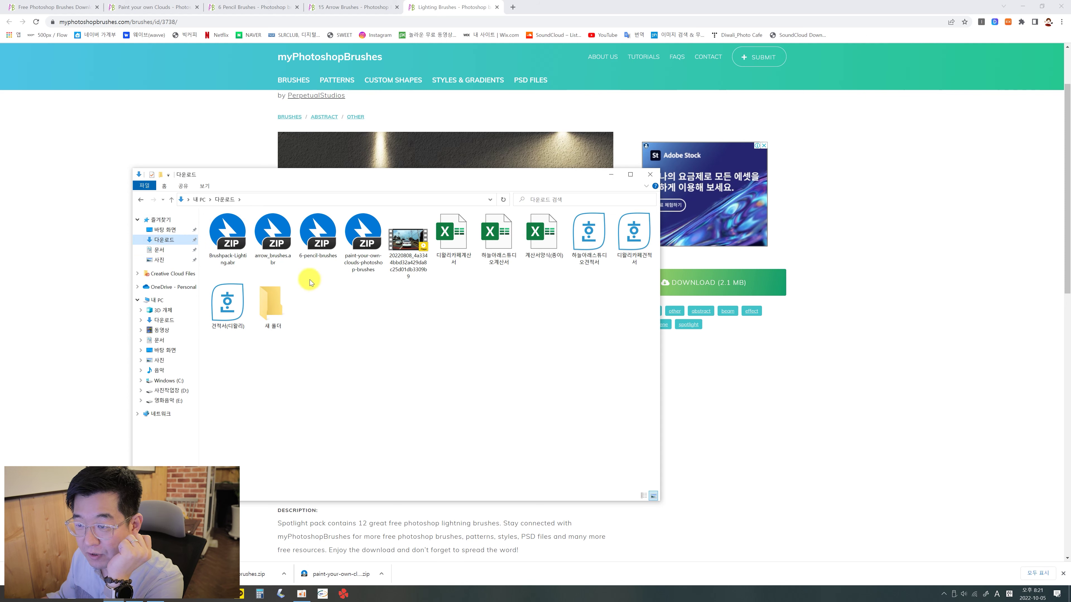
- Move the four brush zips into 새 폴더 and open that folder
{"action": "left_click", "coordinate": [228, 236]}
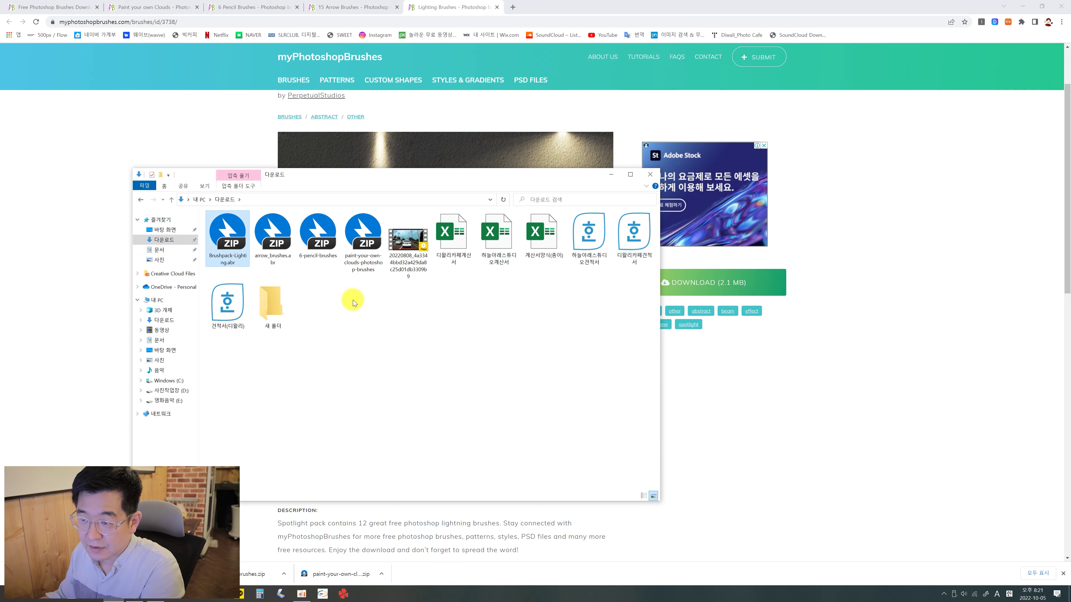
{"action": "left_click", "coordinate": [374, 254], "text": "shift"}
{"action": "left_click_drag", "start_coordinate": [370, 246], "coordinate": [259, 303]}
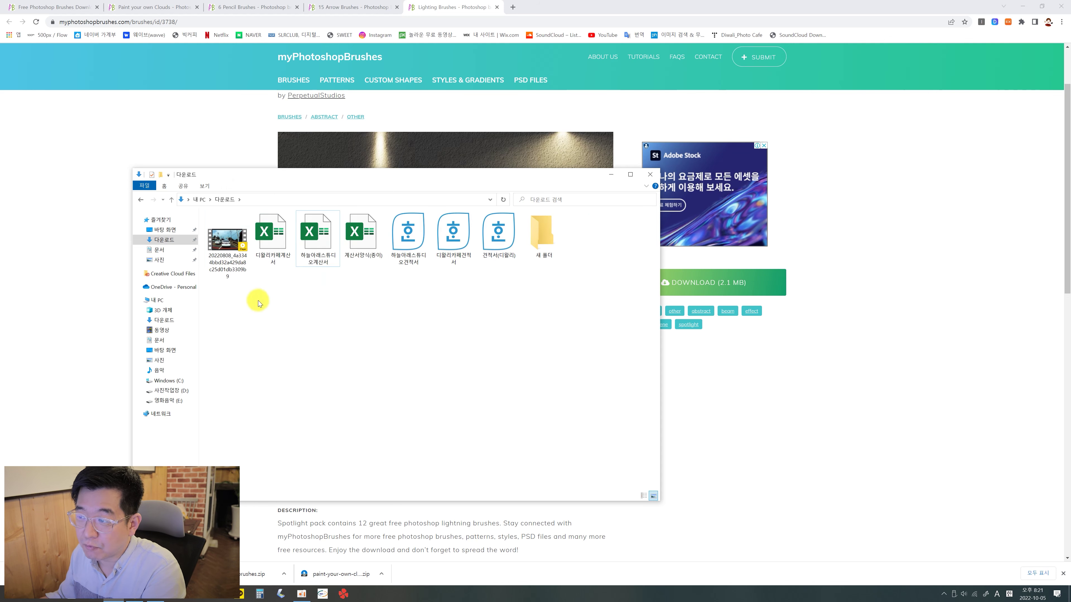
{"action": "double_click", "coordinate": [540, 241]}
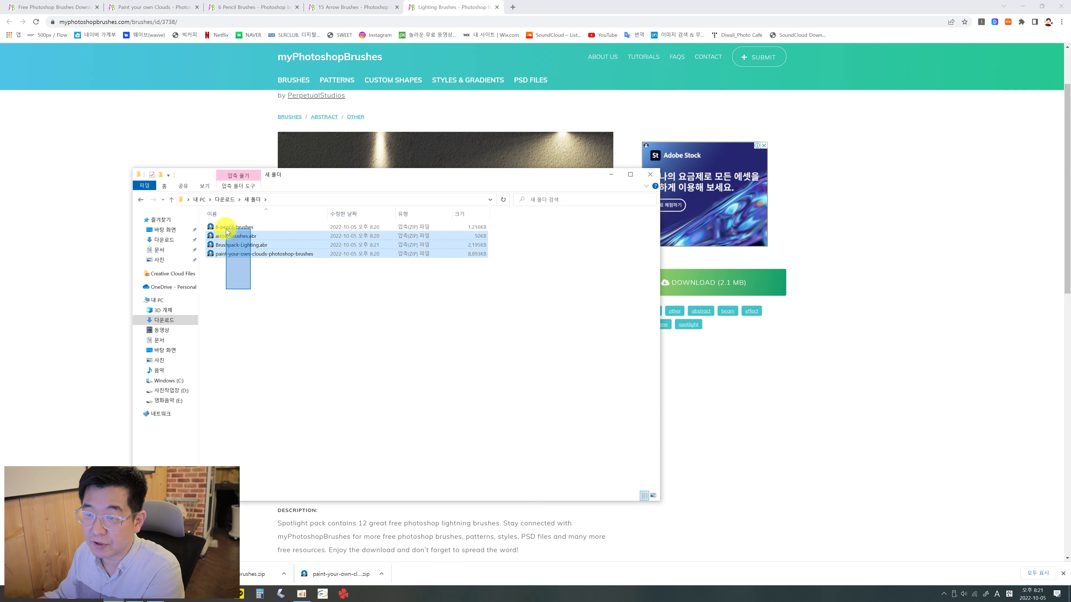
- Extract each zip to its own folder, delete the zips, and open 6-pencil-brushes
{"action": "left_click_drag", "start_coordinate": [231, 273], "coordinate": [226, 226]}
{"action": "right_click", "coordinate": [234, 230]}
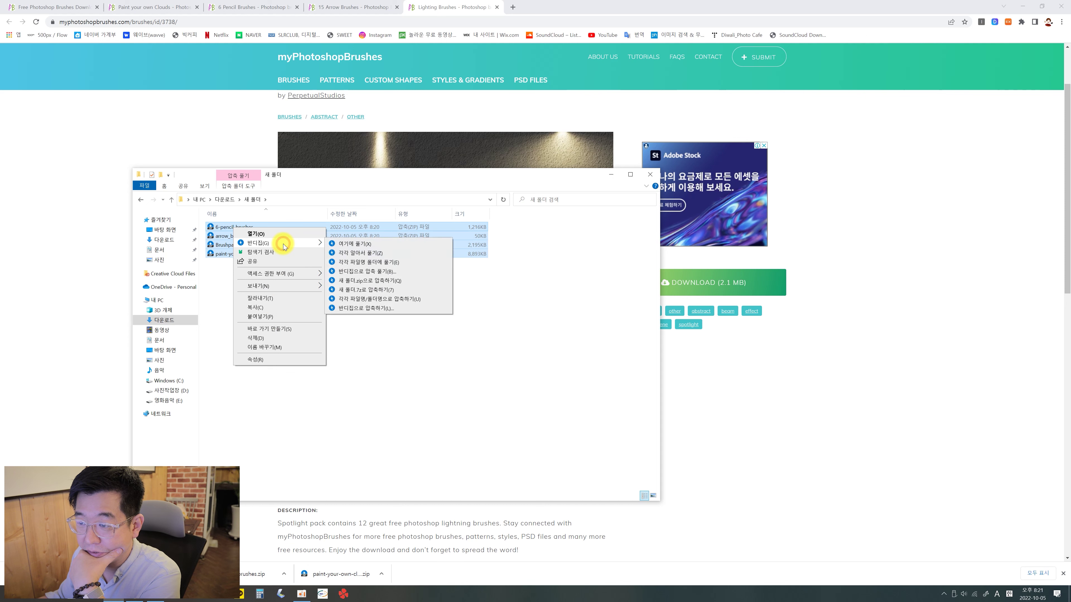
{"action": "mouse_move", "coordinate": [268, 243]}
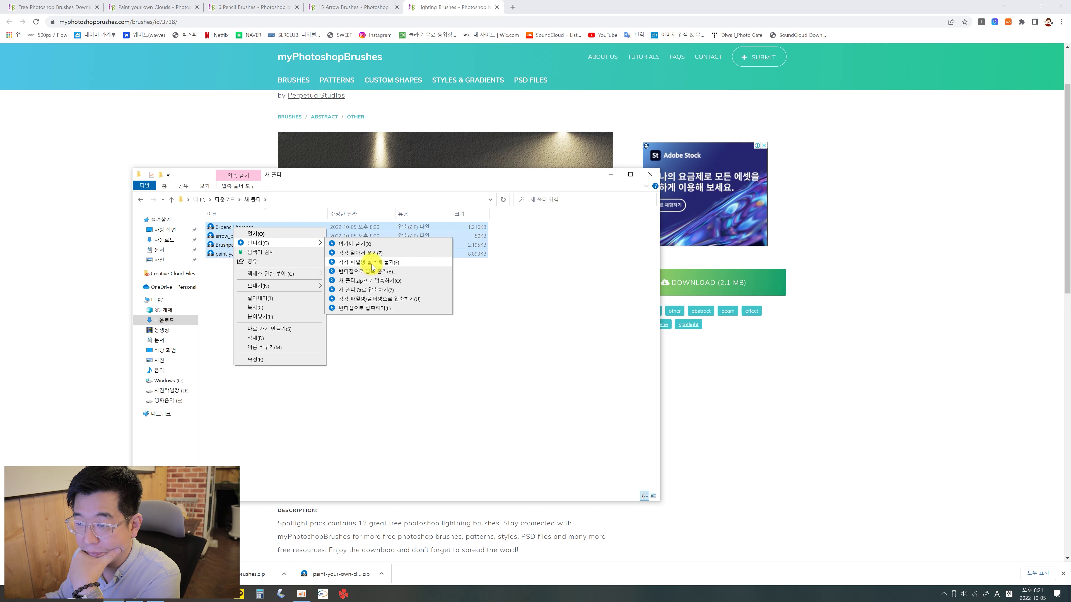
{"action": "left_click", "coordinate": [373, 262]}
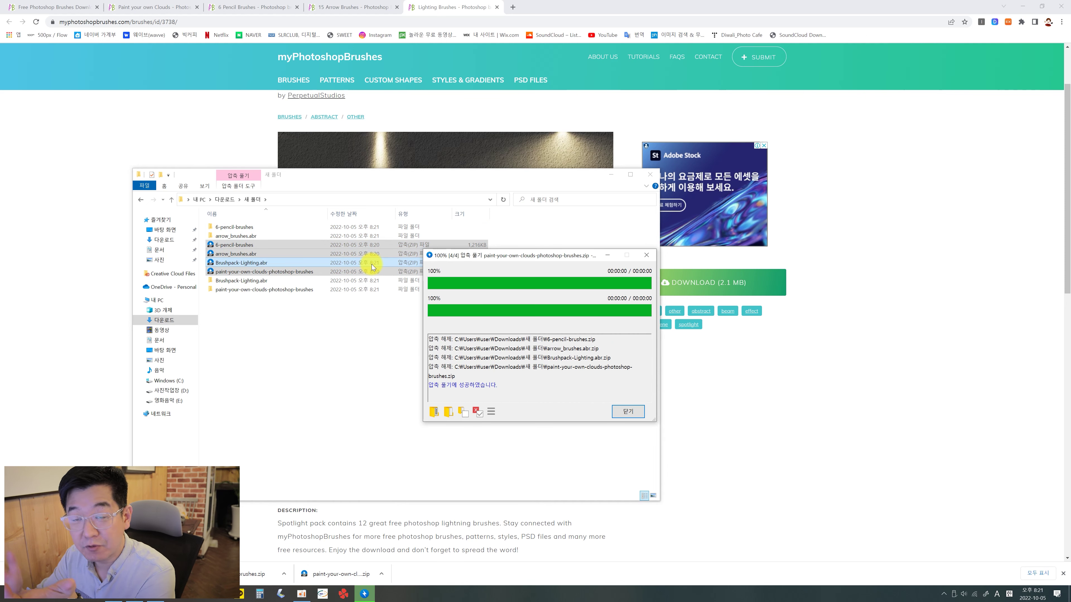
{"action": "left_click", "coordinate": [625, 412]}
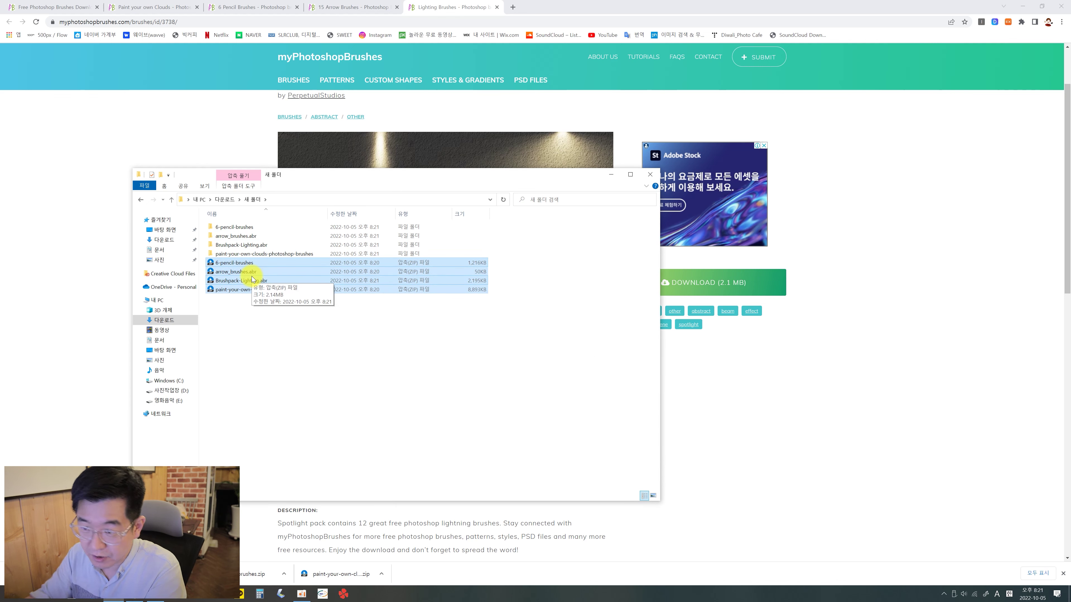
{"action": "key", "text": "Delete"}
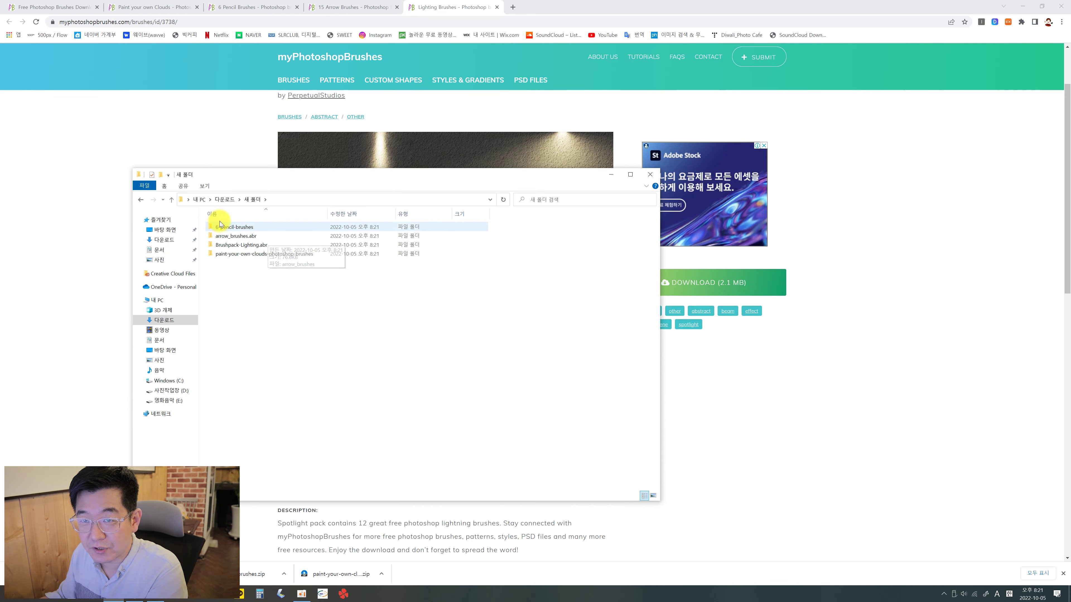
{"action": "double_click", "coordinate": [227, 227]}
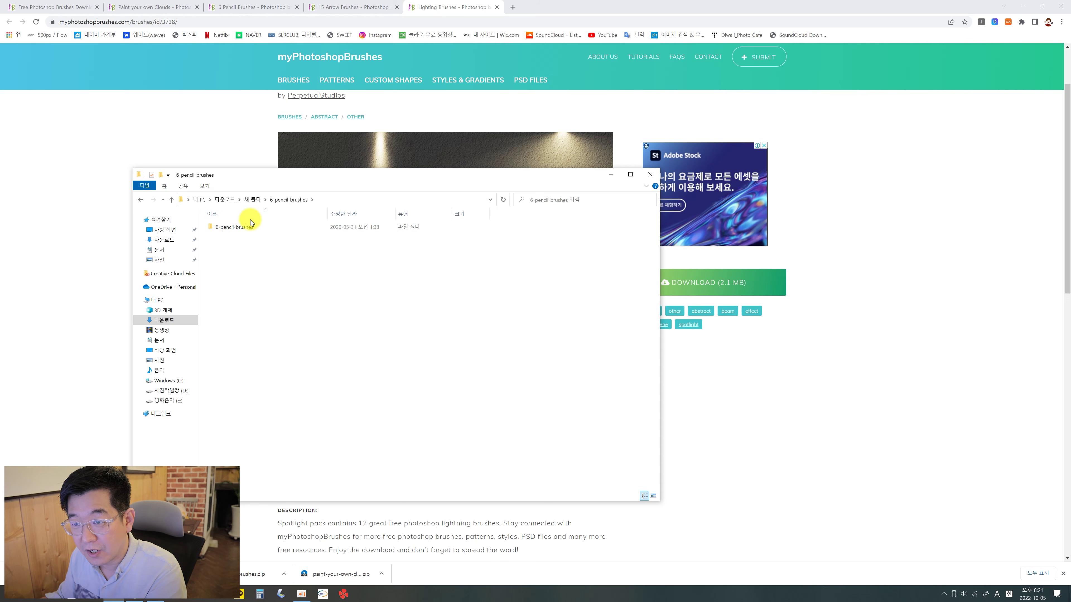
{"action": "double_click", "coordinate": [234, 227]}
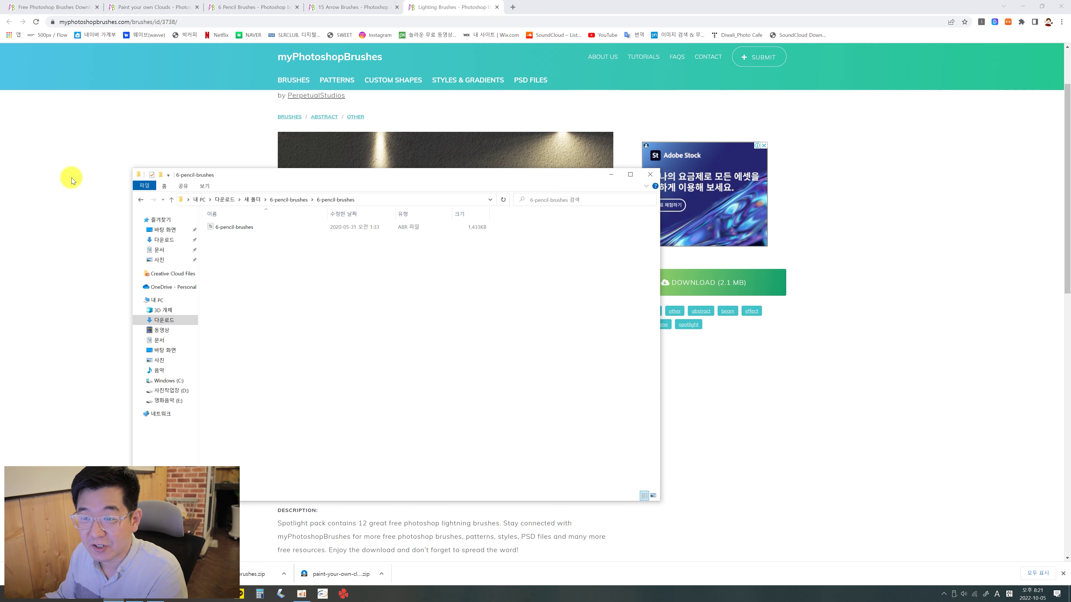
{"action": "left_click", "coordinate": [172, 201]}
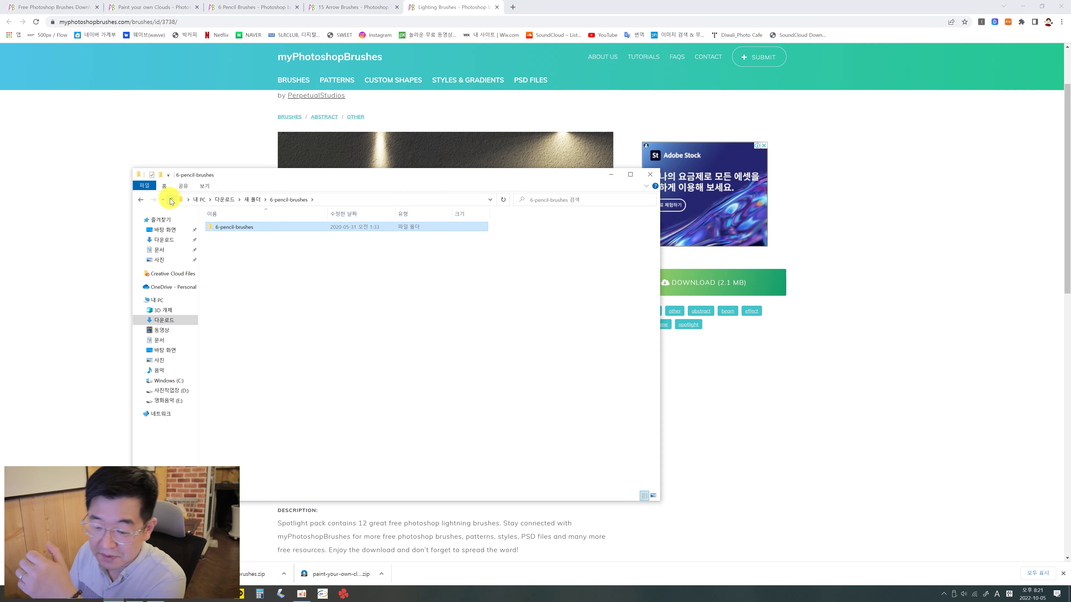
- Back in Photoshop, collapse the IES_Brushs_JayVickery group in the Brush Preset picker and bring up its options
{"action": "key", "text": "alt+Tab"}
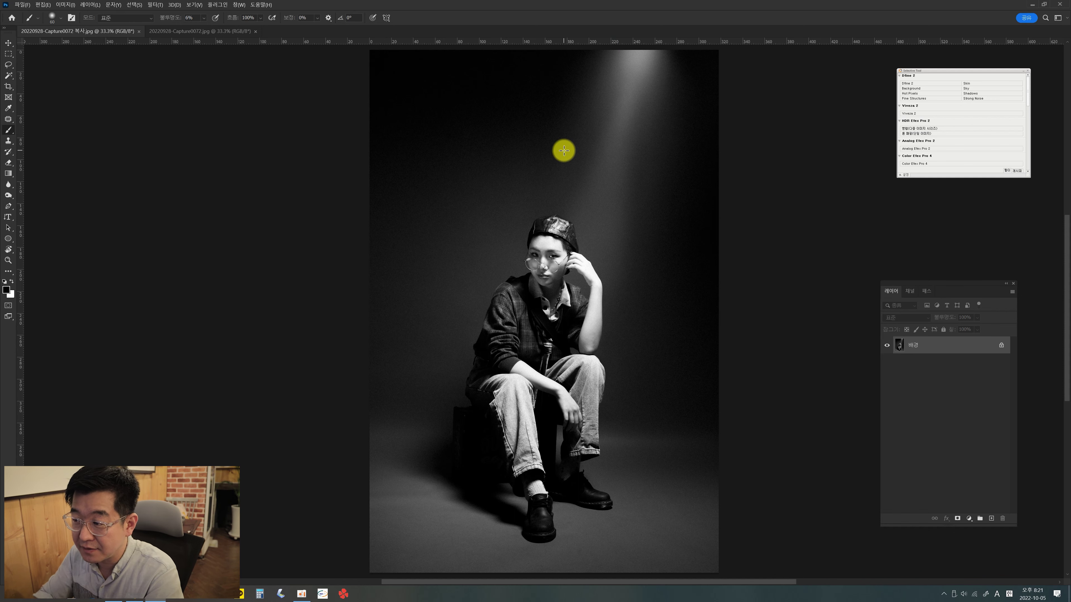
{"action": "left_click", "coordinate": [44, 5]}
{"action": "left_click", "coordinate": [212, 152]}
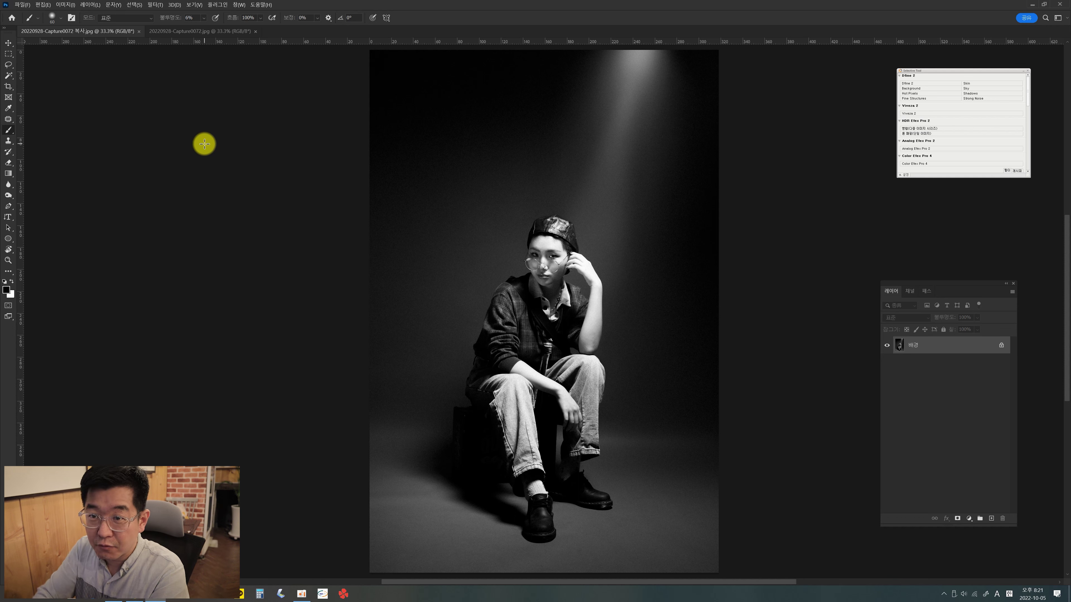
{"action": "left_click", "coordinate": [60, 19]}
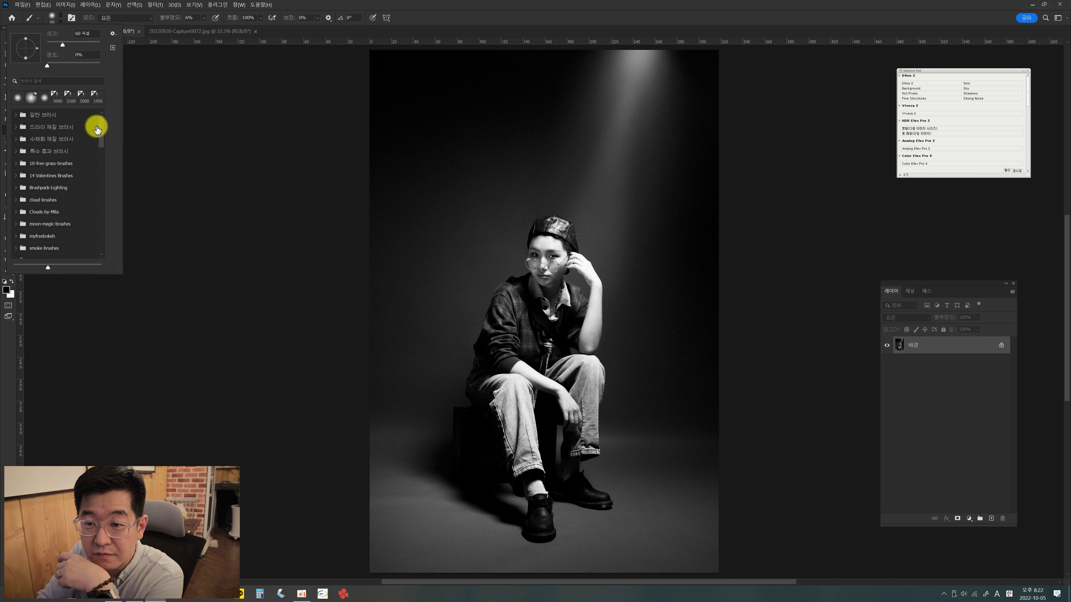
{"action": "left_click_drag", "start_coordinate": [100, 131], "coordinate": [105, 172]}
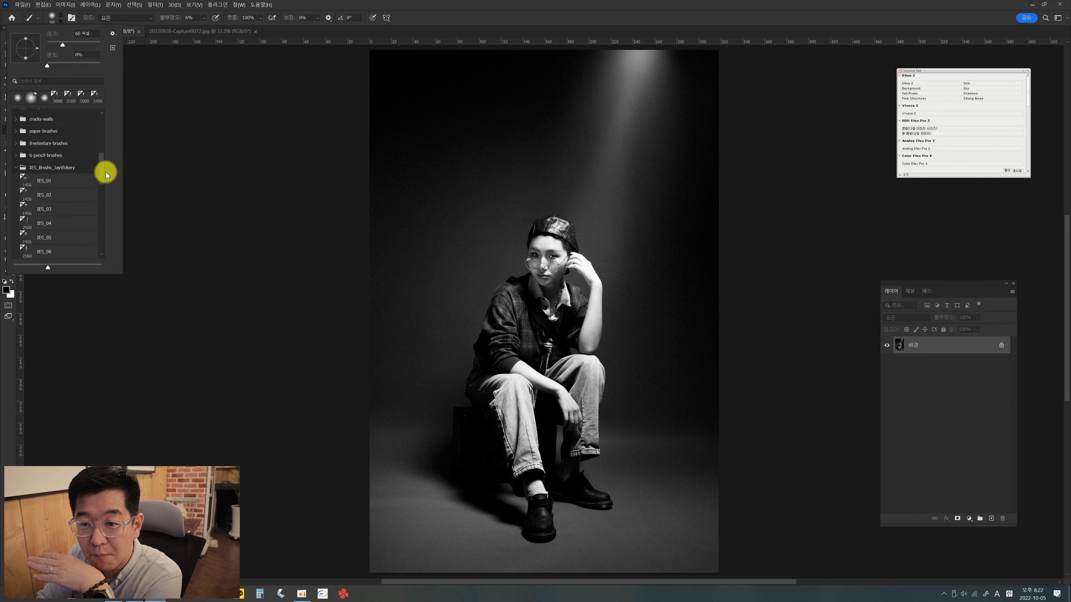
{"action": "scroll", "coordinate": [106, 172], "scroll_direction": "down", "scroll_amount": 2}
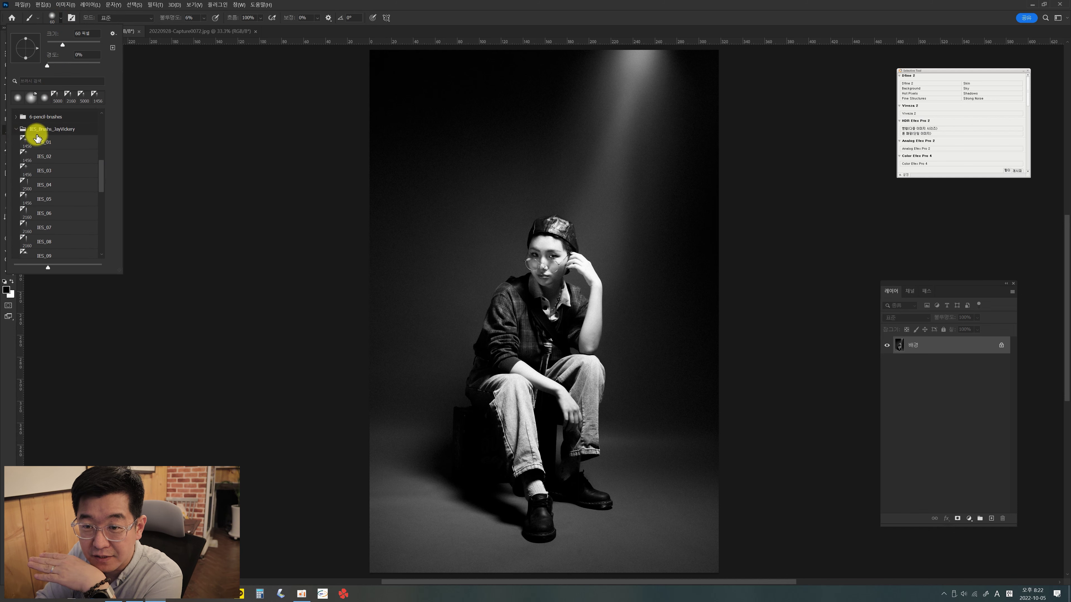
{"action": "left_click", "coordinate": [16, 130]}
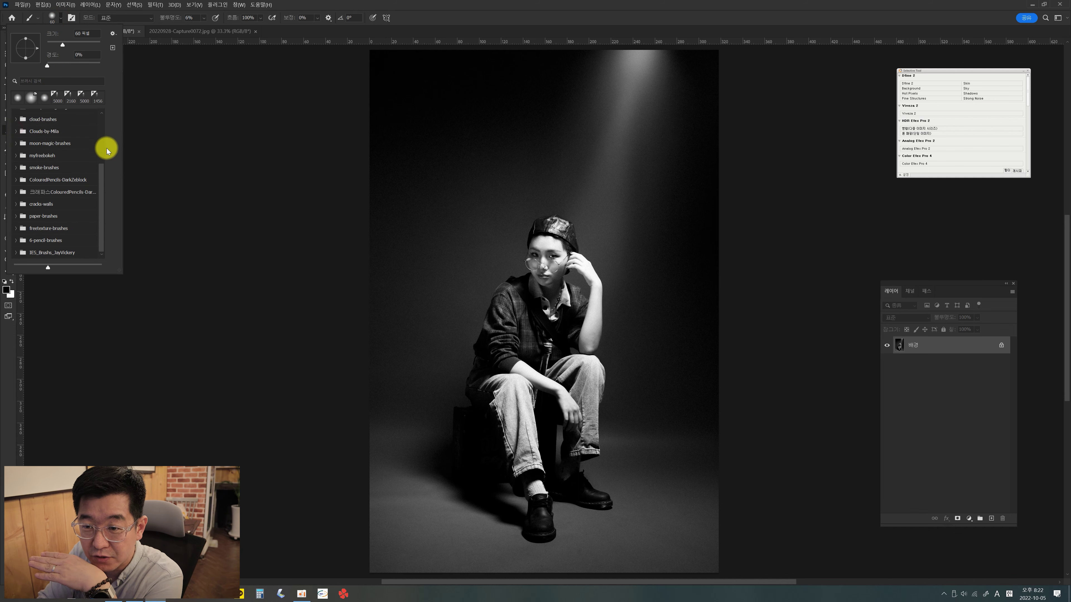
{"action": "left_click", "coordinate": [113, 34]}
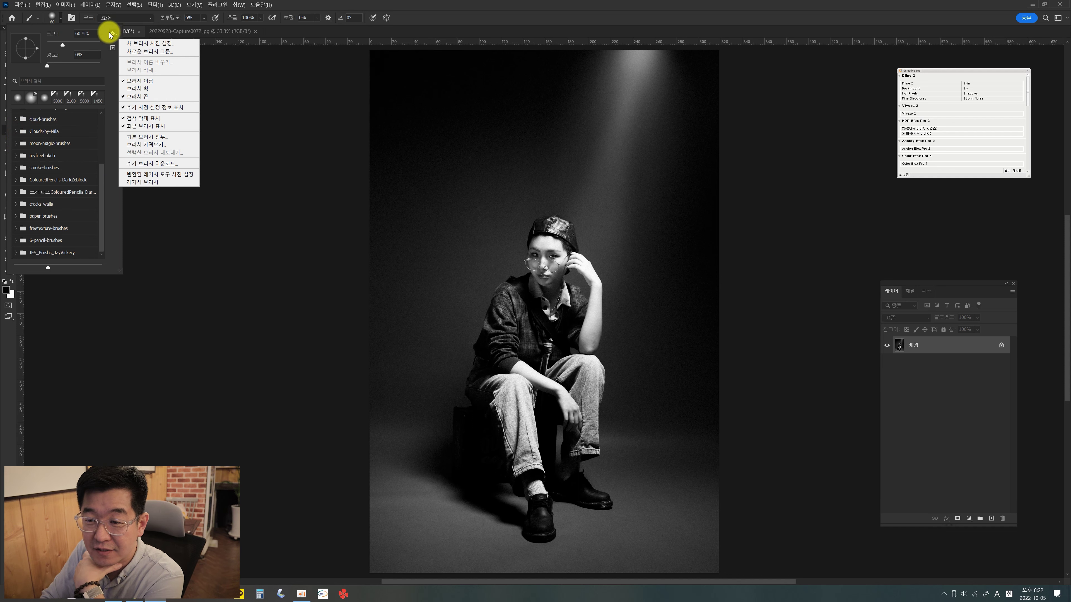
- Load Brushpack-Lighting.abr from Downloads > 새 폴더 into the brush presets
{"action": "left_click", "coordinate": [154, 144]}
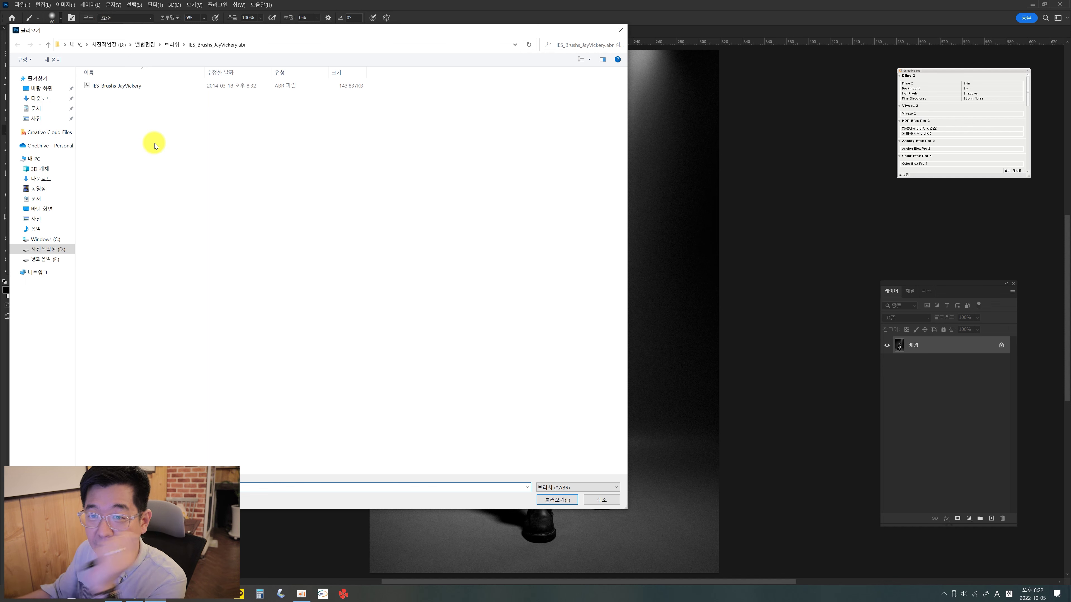
{"action": "left_click", "coordinate": [40, 98]}
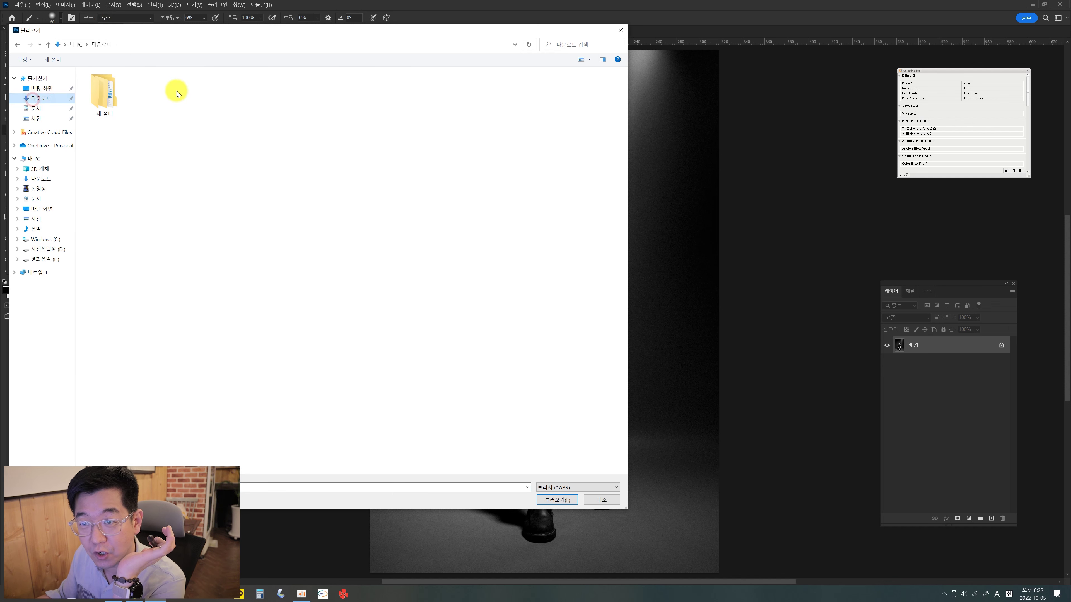
{"action": "double_click", "coordinate": [101, 104]}
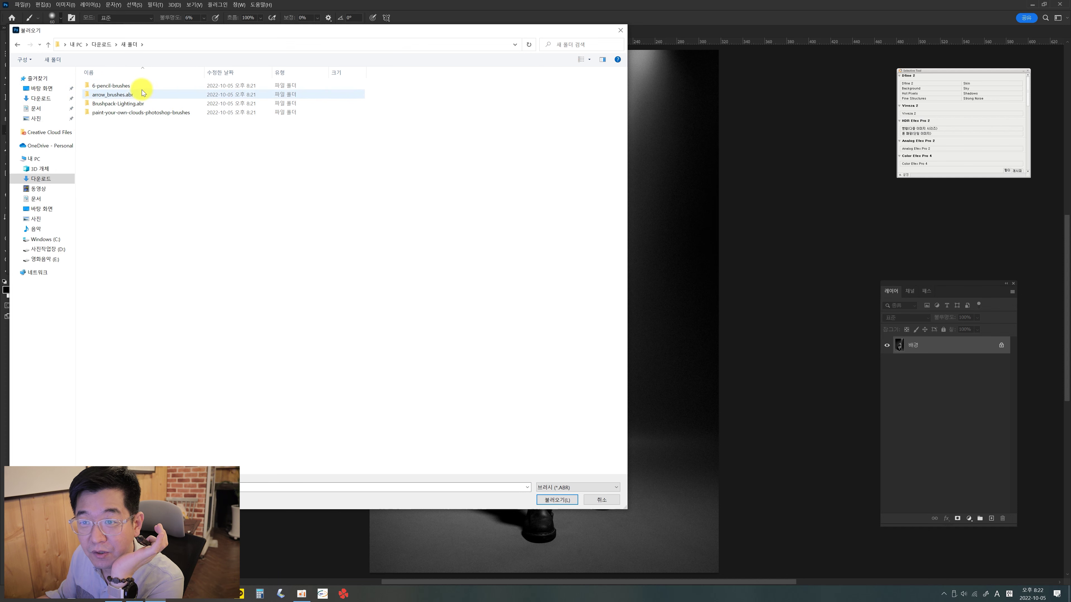
{"action": "double_click", "coordinate": [101, 106]}
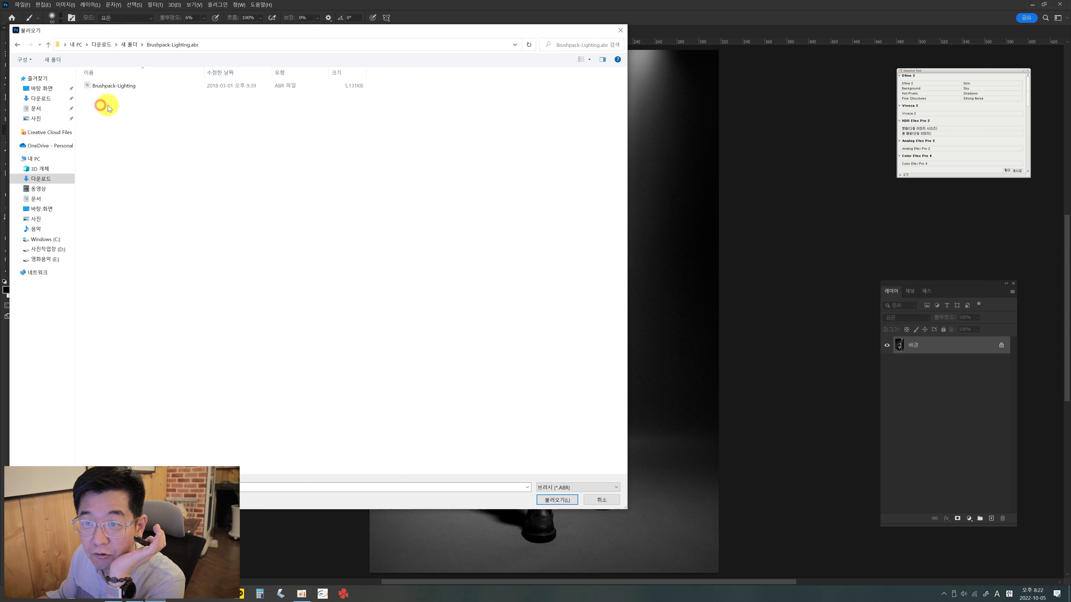
{"action": "double_click", "coordinate": [106, 89]}
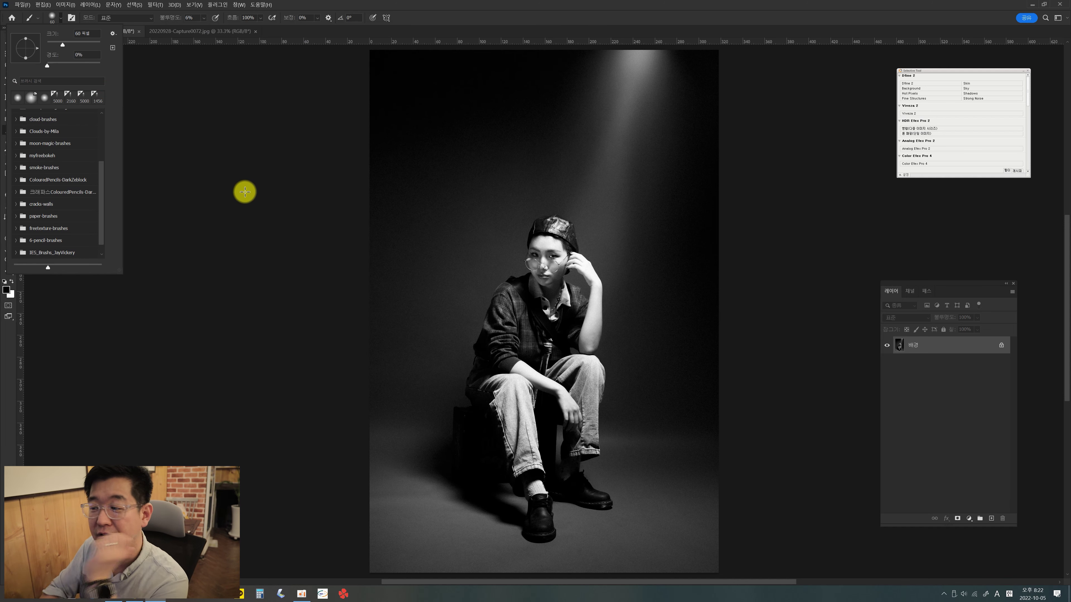
- Pick a Light brush from Brushpack-Lighting 2 and add empty layer 레이어 1 above 배경
{"action": "left_click", "coordinate": [101, 234]}
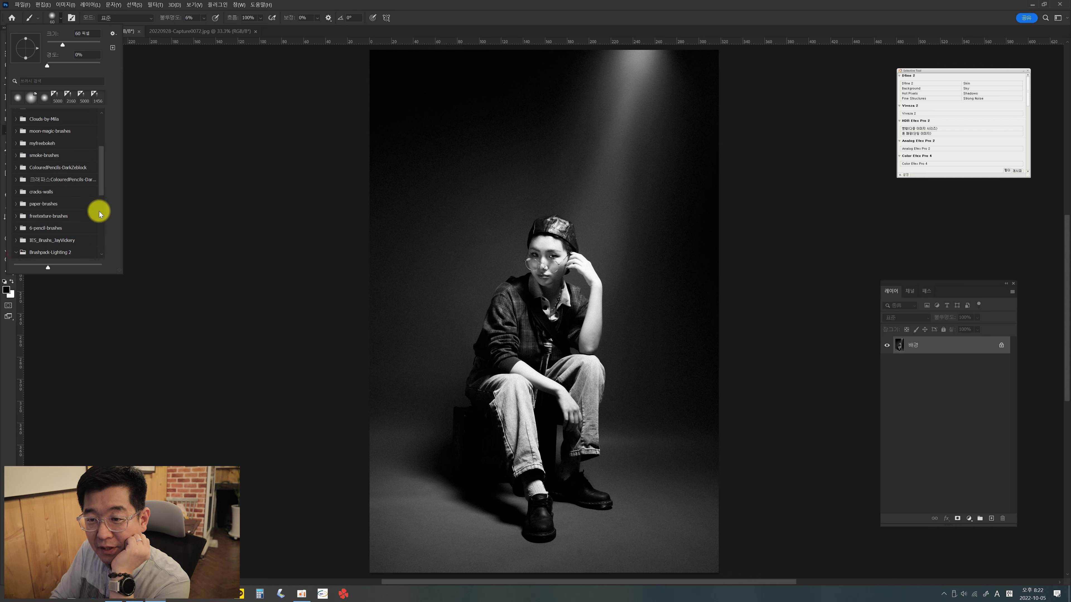
{"action": "scroll", "coordinate": [99, 198], "scroll_direction": "down", "scroll_amount": 3}
{"action": "scroll", "coordinate": [101, 215], "scroll_direction": "down", "scroll_amount": 3}
{"action": "scroll", "coordinate": [101, 216], "scroll_direction": "down", "scroll_amount": 2}
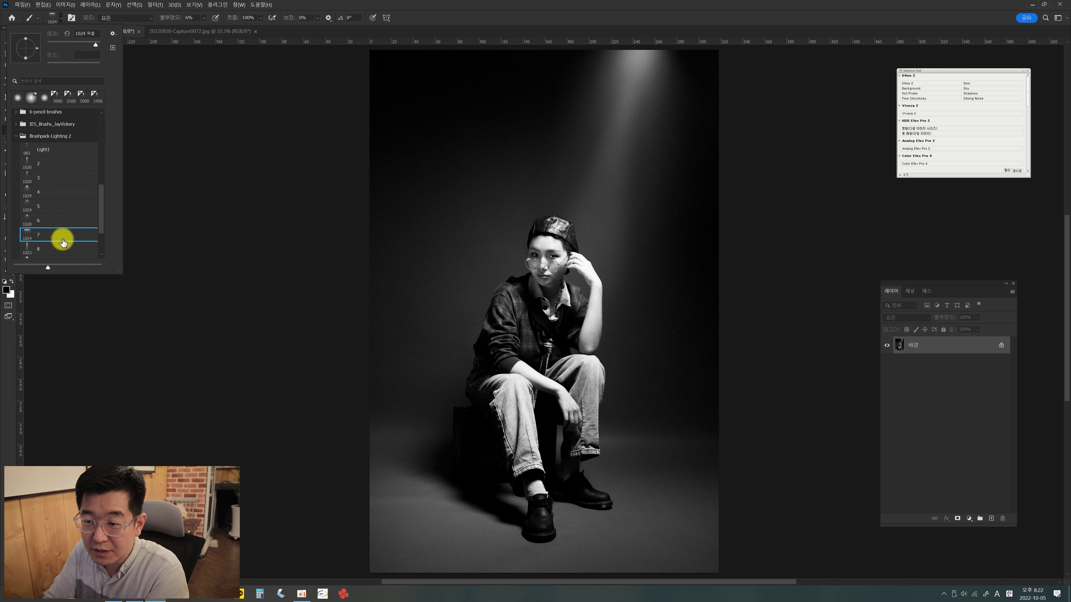
{"action": "left_click", "coordinate": [182, 211]}
{"action": "left_click", "coordinate": [993, 520]}
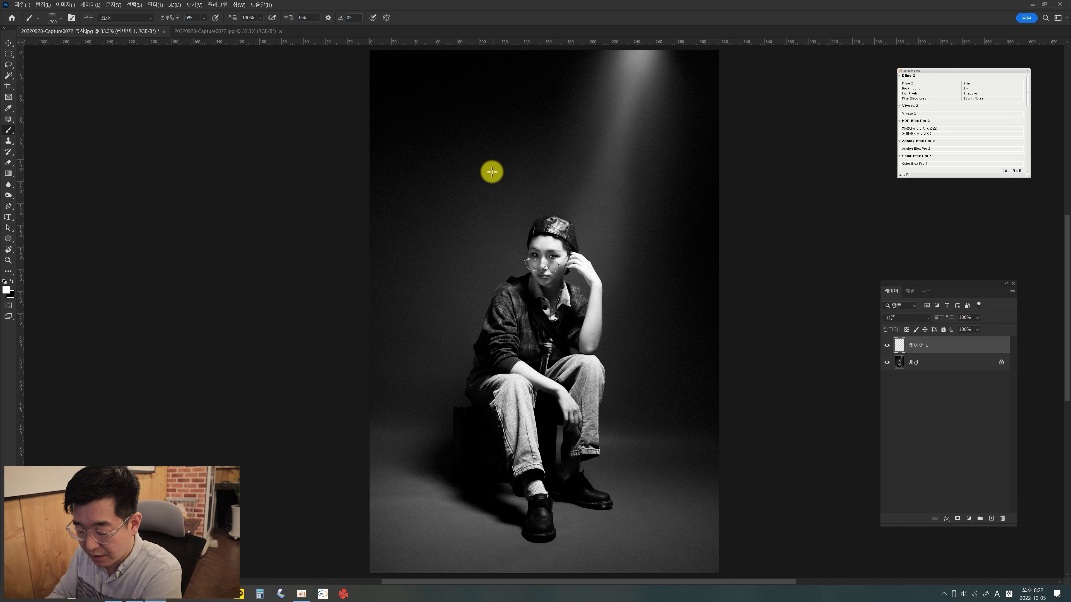
- Enlarge the lighting brush, set its opacity to 100%, and undo a trial stamp at the top
{"action": "key", "text": "bracketright"}
{"action": "key", "text": "bracketright"}
{"action": "key", "text": "bracketright"}
{"action": "key", "text": "bracketright"}
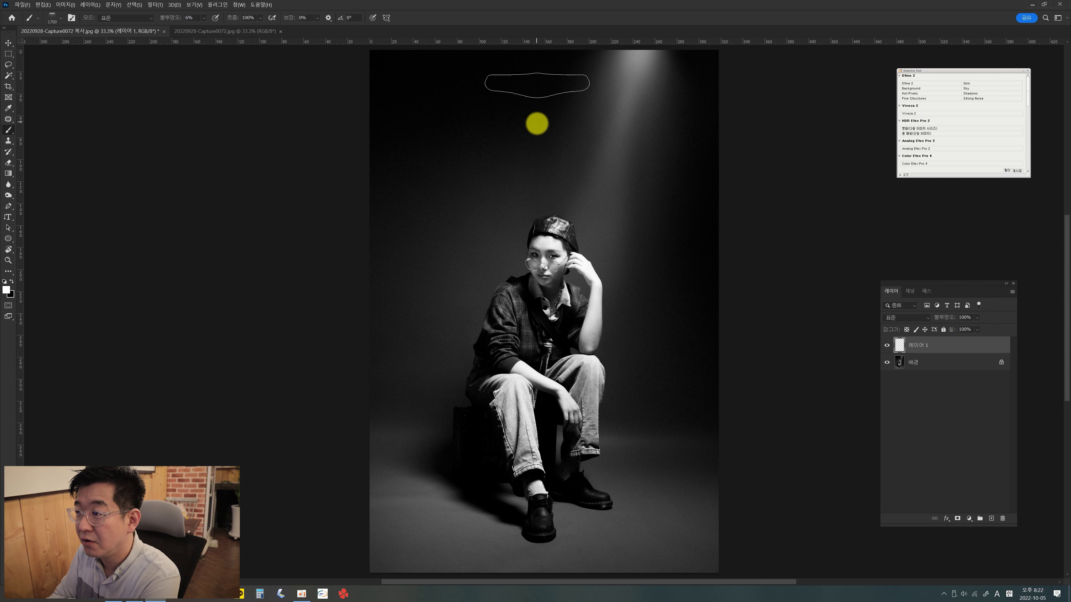
{"action": "key", "text": "bracketright"}
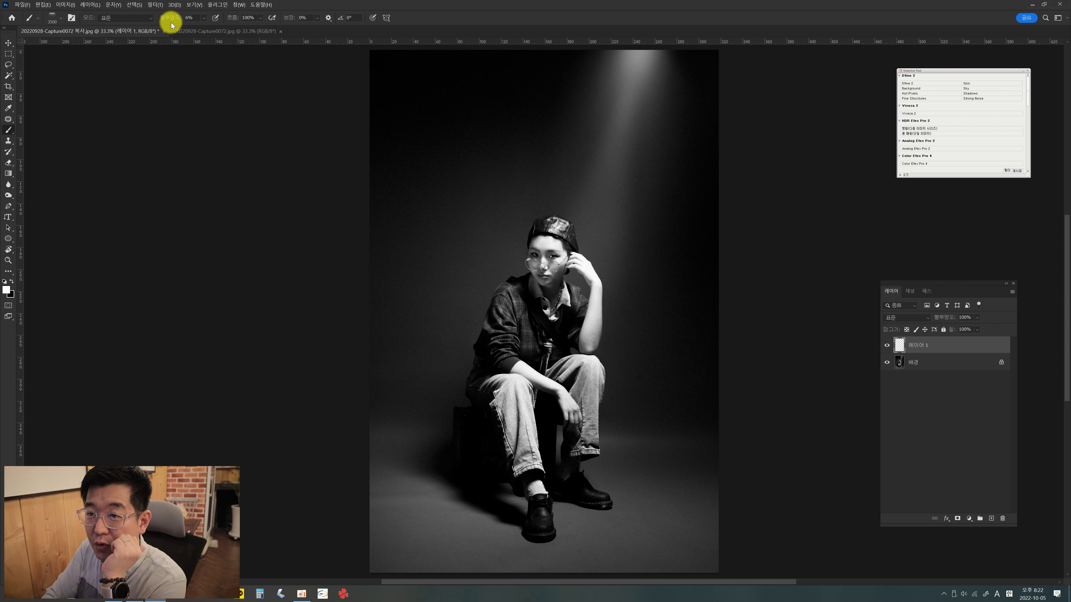
{"action": "left_click_drag", "start_coordinate": [172, 25], "coordinate": [271, 13]}
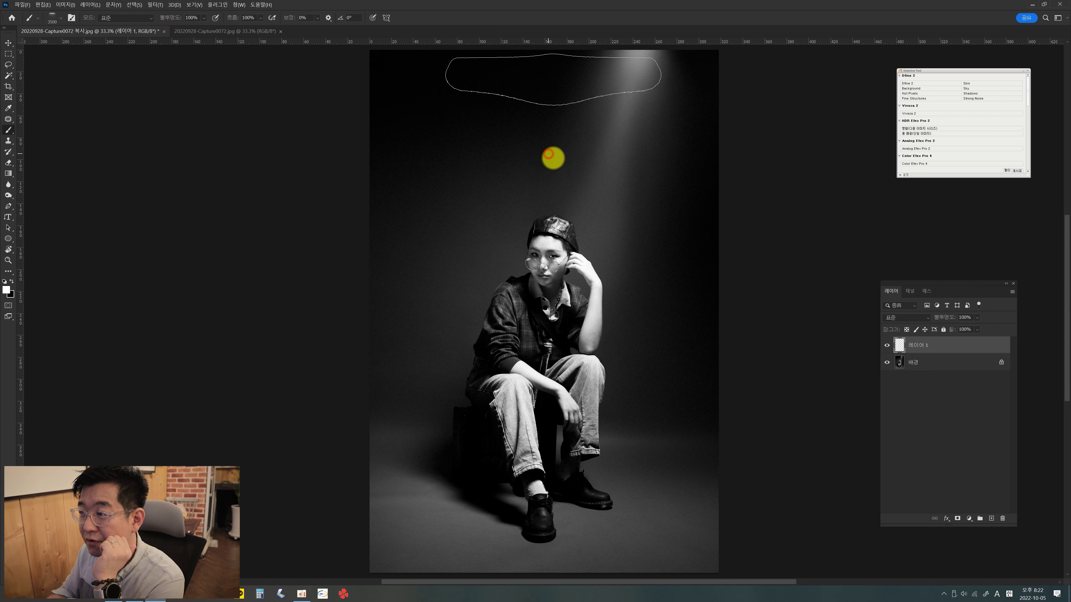
{"action": "left_click", "coordinate": [550, 155]}
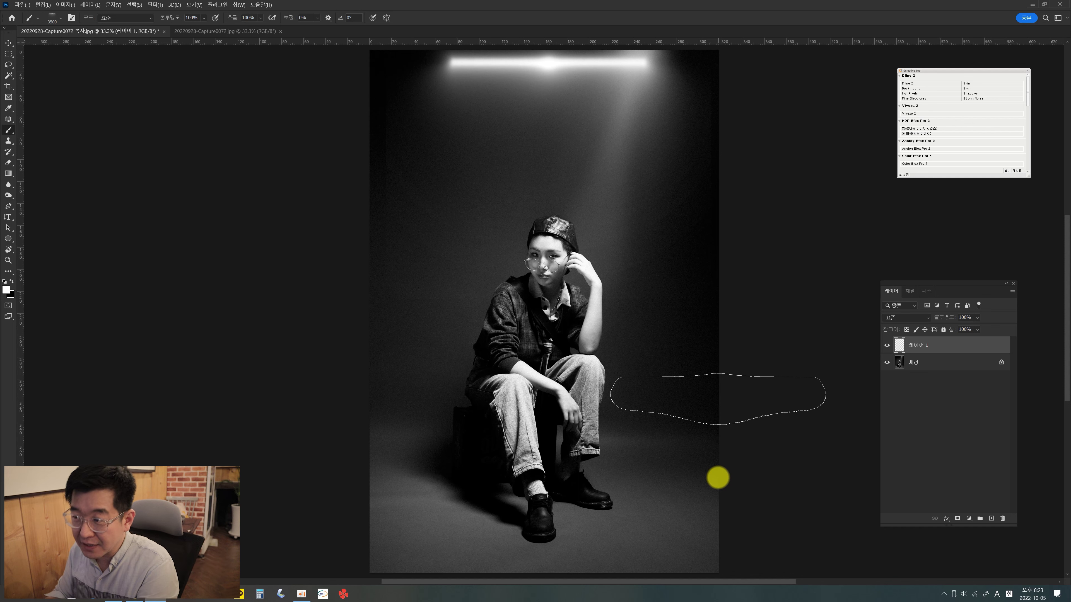
{"action": "key", "text": "ctrl+z"}
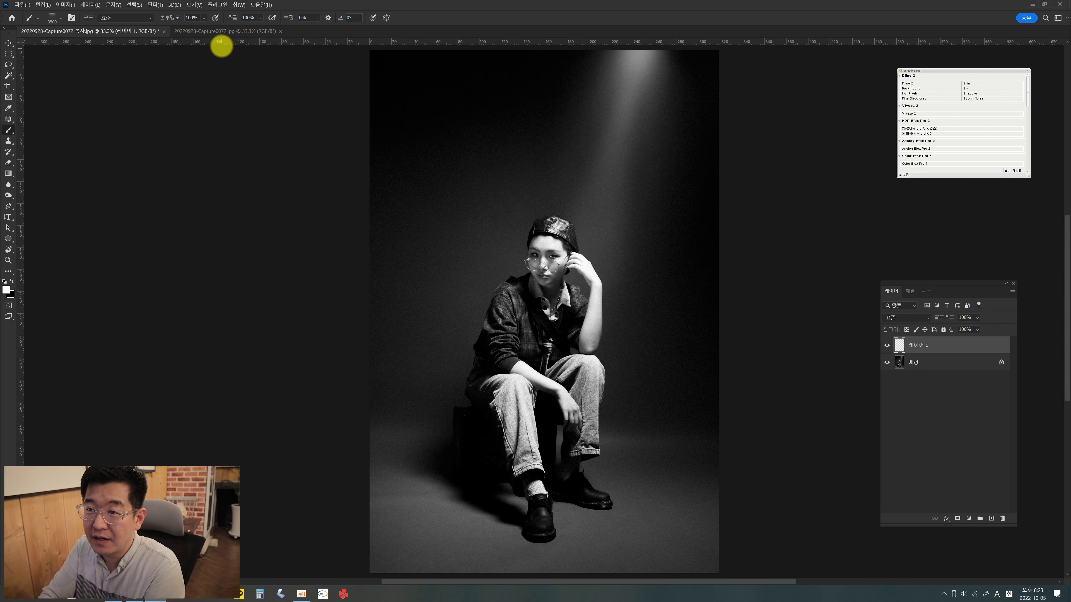
- On a new layer in the colour portrait, stamp a bright light band across the top
{"action": "left_click", "coordinate": [220, 30]}
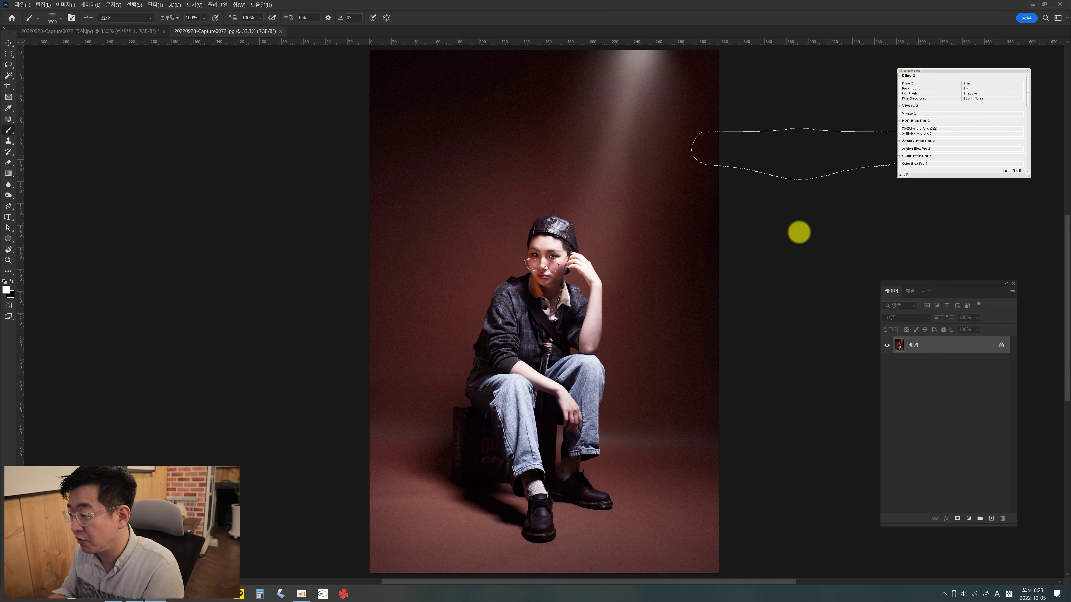
{"action": "left_click", "coordinate": [991, 518]}
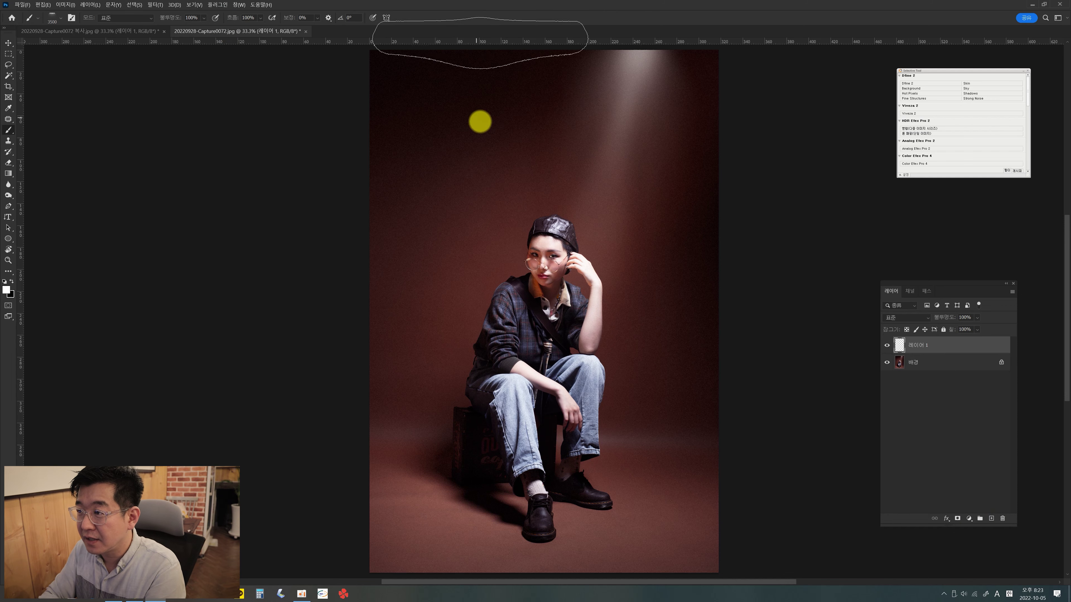
{"action": "left_click", "coordinate": [550, 150]}
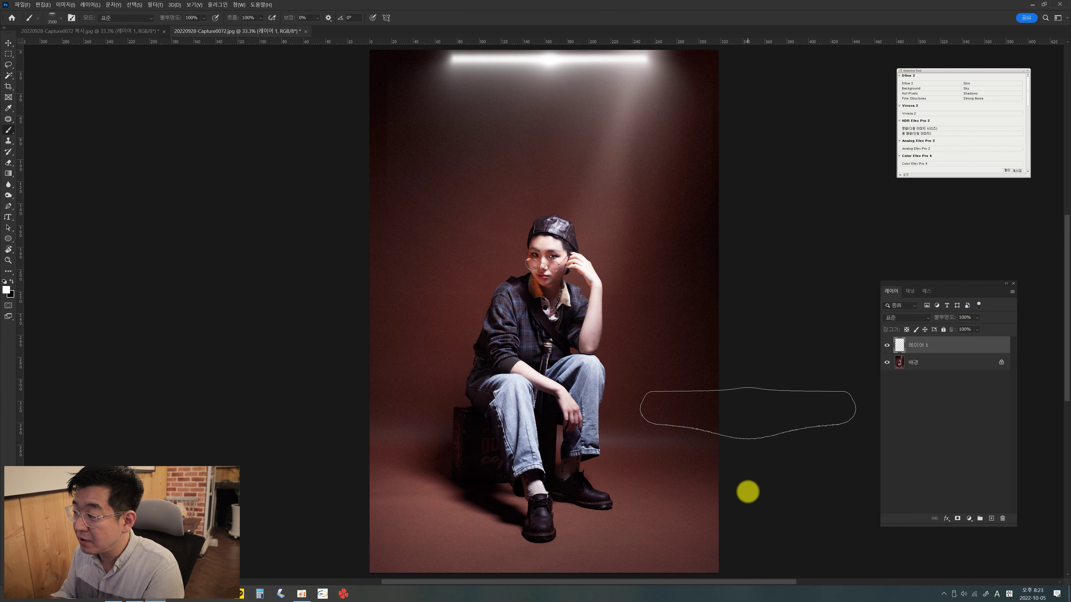
- Duplicate the background as 배경 복사 and reselect 레이어 1, keeping it at 100% opacity
{"action": "left_click", "coordinate": [932, 361]}
{"action": "key", "text": "ctrl+j"}
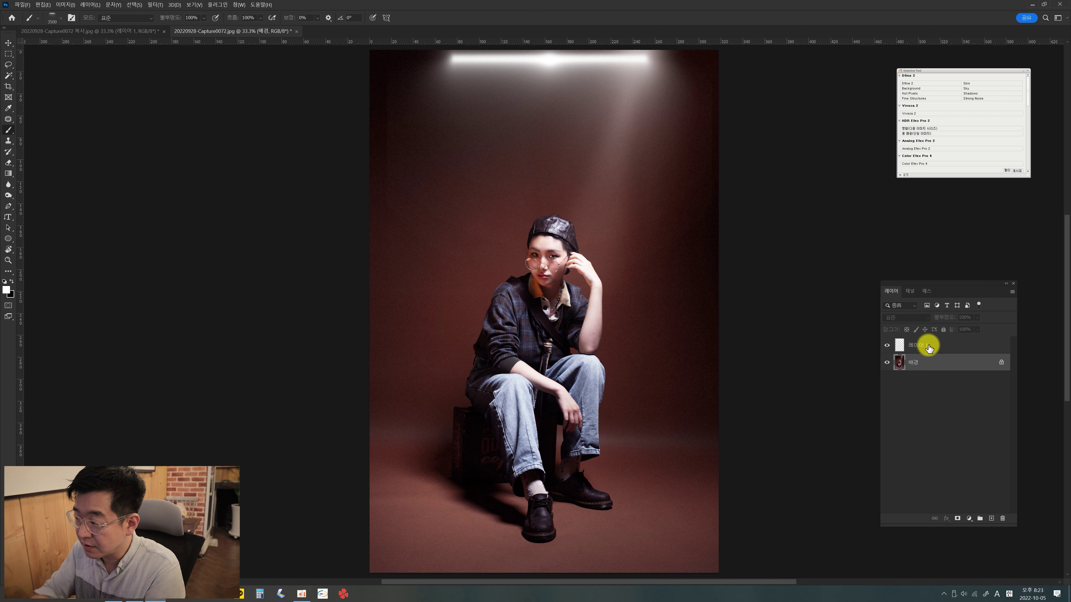
{"action": "left_click", "coordinate": [945, 345]}
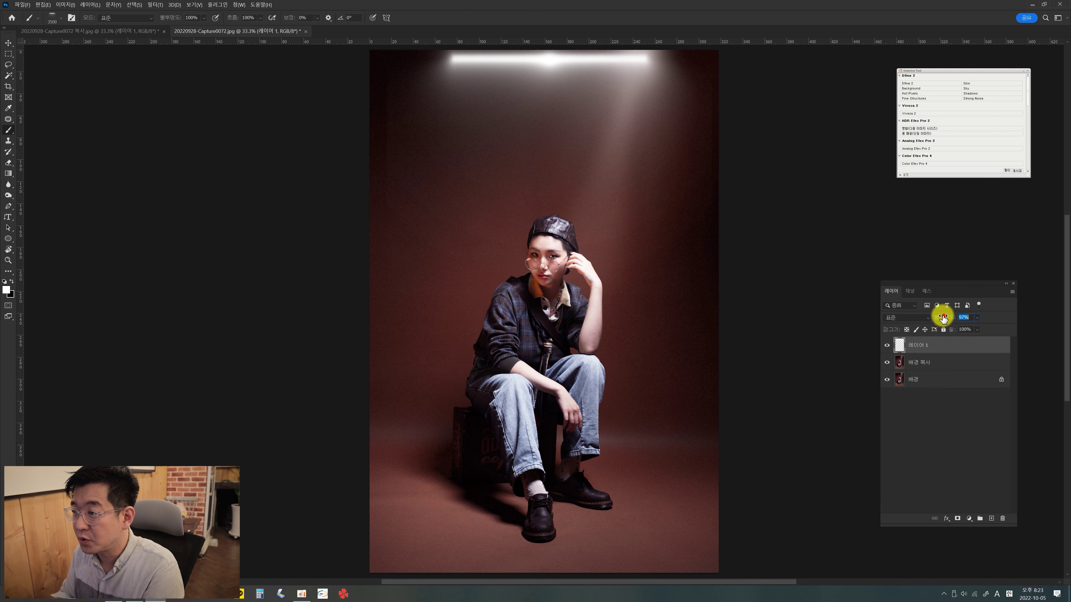
{"action": "left_click_drag", "start_coordinate": [943, 319], "coordinate": [932, 320]}
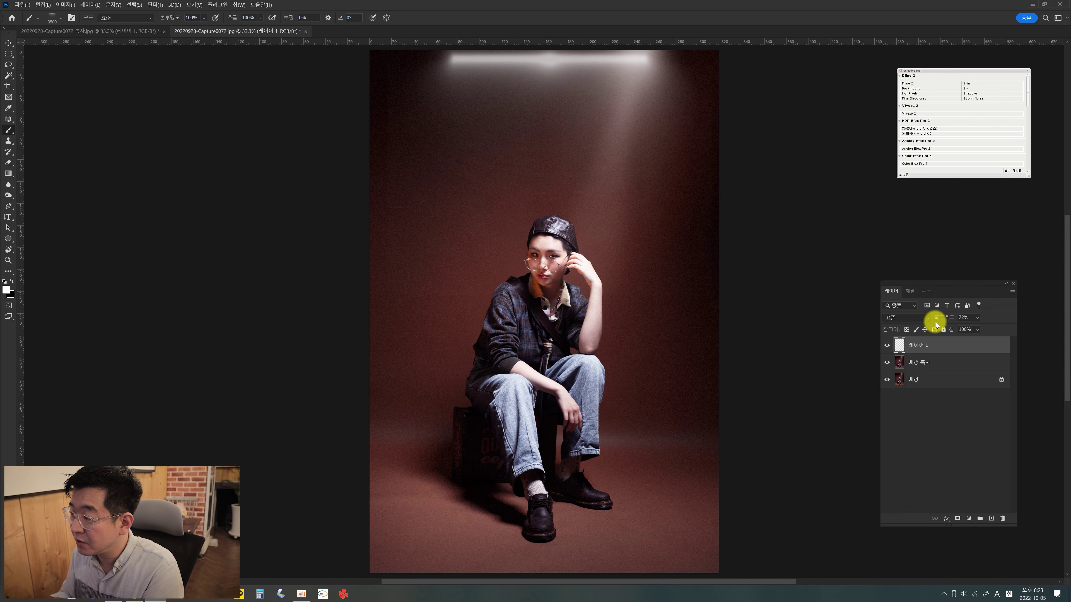
{"action": "type", "text": "100"}
{"action": "key", "text": "Return"}
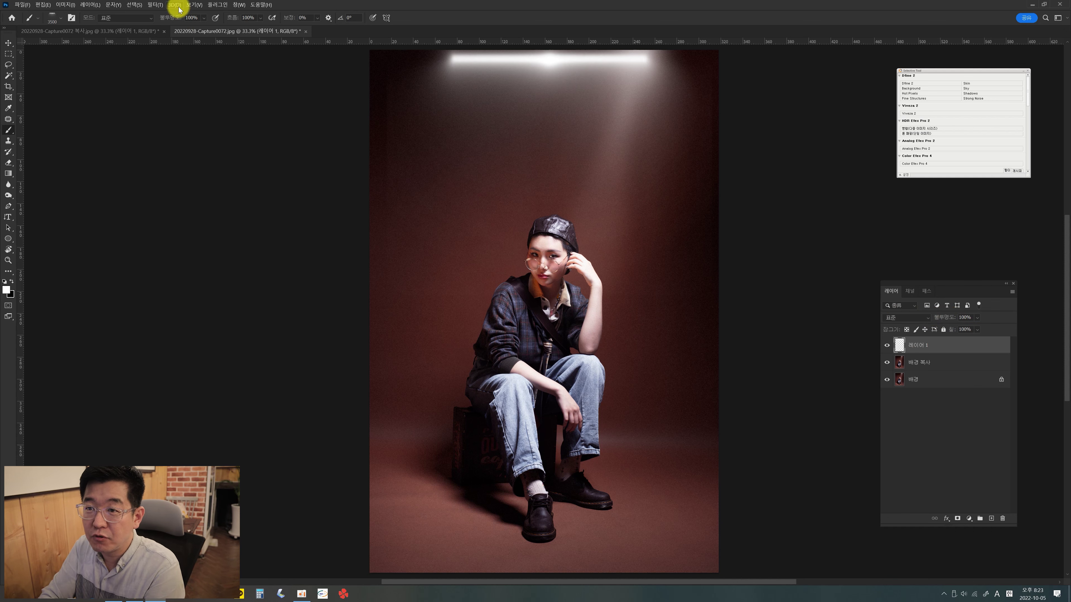
- Soften the light band with a Gaussian Blur of radius about 30.4, then deselect
{"action": "left_click", "coordinate": [157, 5]}
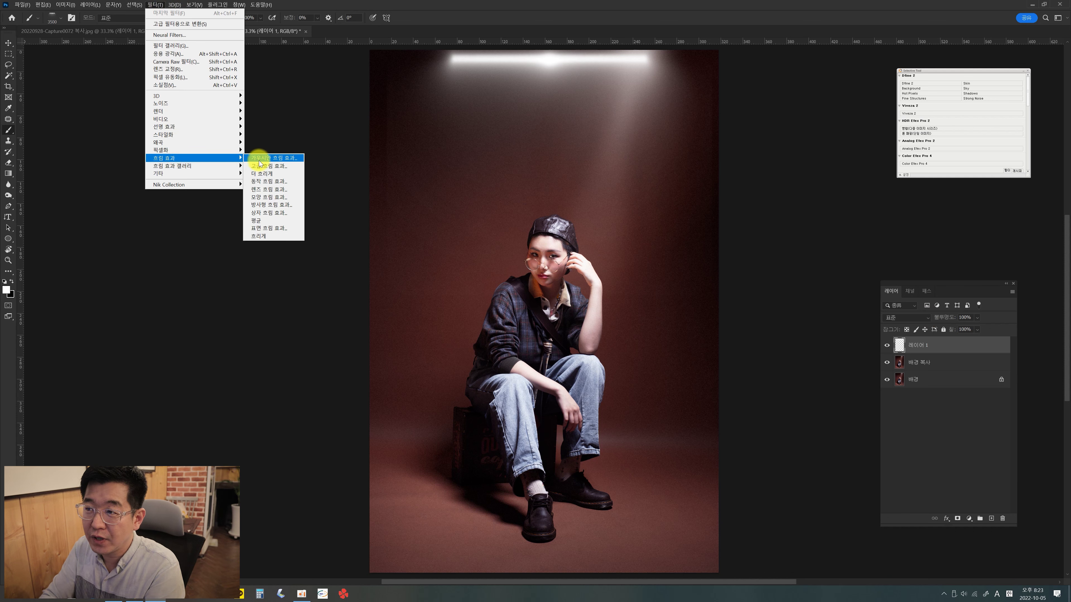
{"action": "left_click", "coordinate": [261, 159]}
{"action": "left_click_drag", "start_coordinate": [652, 279], "coordinate": [651, 276]}
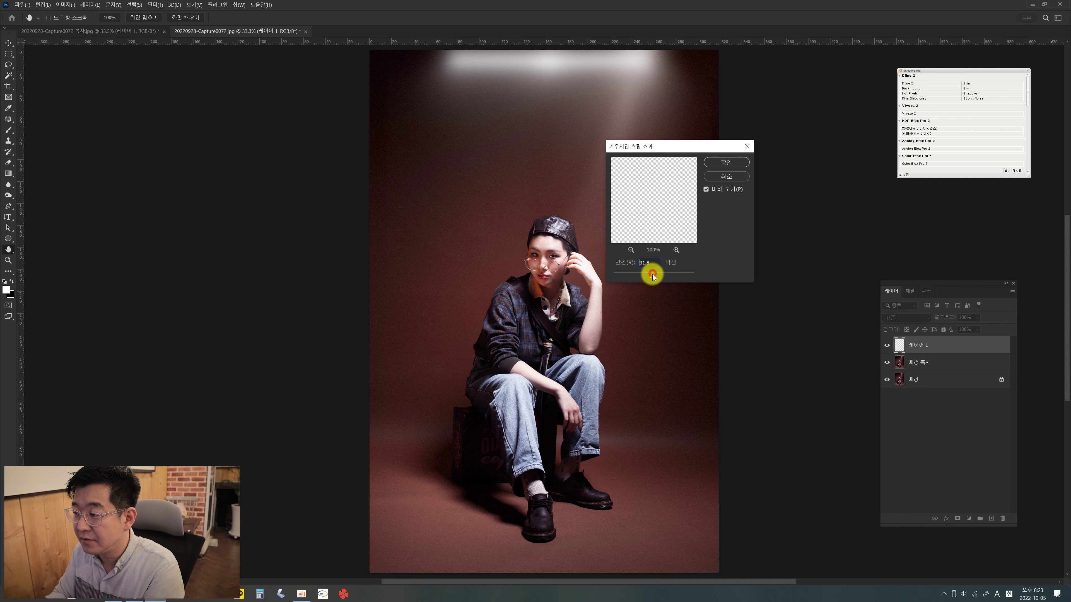
{"action": "key", "text": "Return"}
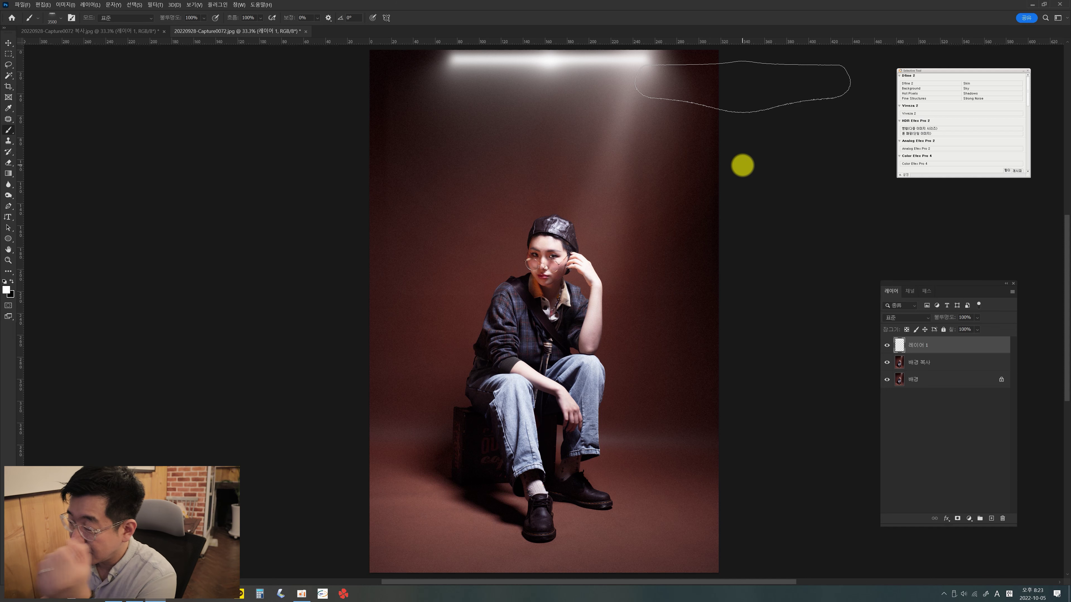
{"action": "key", "text": "ctrl+d"}
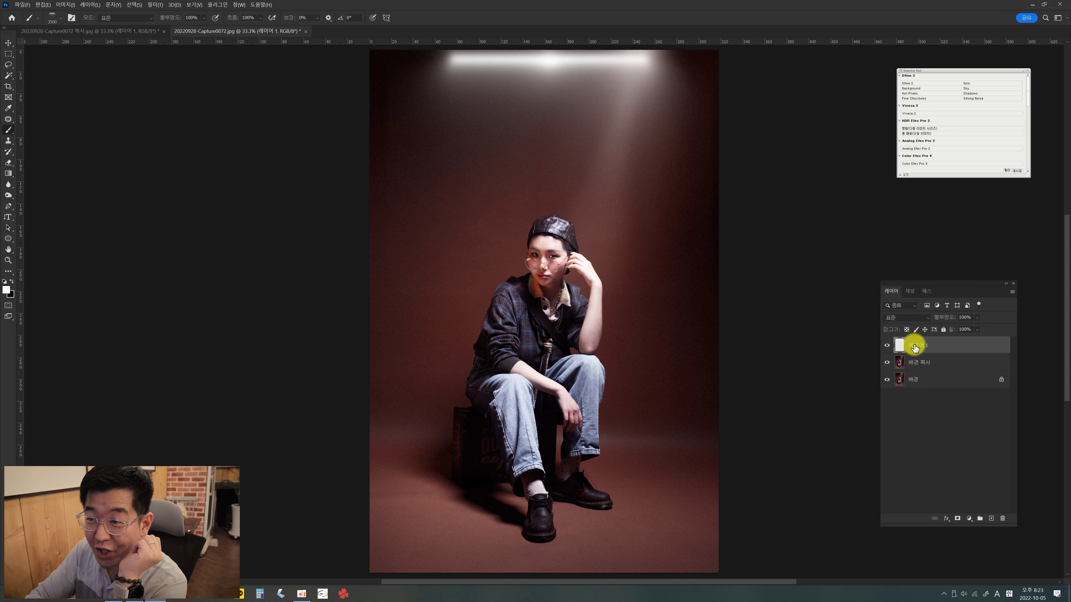
- Delete the light band layer and pick the IES_21 brush from the IES_Brushs_JayVickery set
{"action": "mouse_move", "coordinate": [914, 348]}
{"action": "left_mouse_down"}
{"action": "mouse_move", "coordinate": [241, 224]}
{"action": "mouse_move", "coordinate": [20, 47]}
{"action": "left_mouse_up"}
{"action": "left_click", "coordinate": [60, 21]}
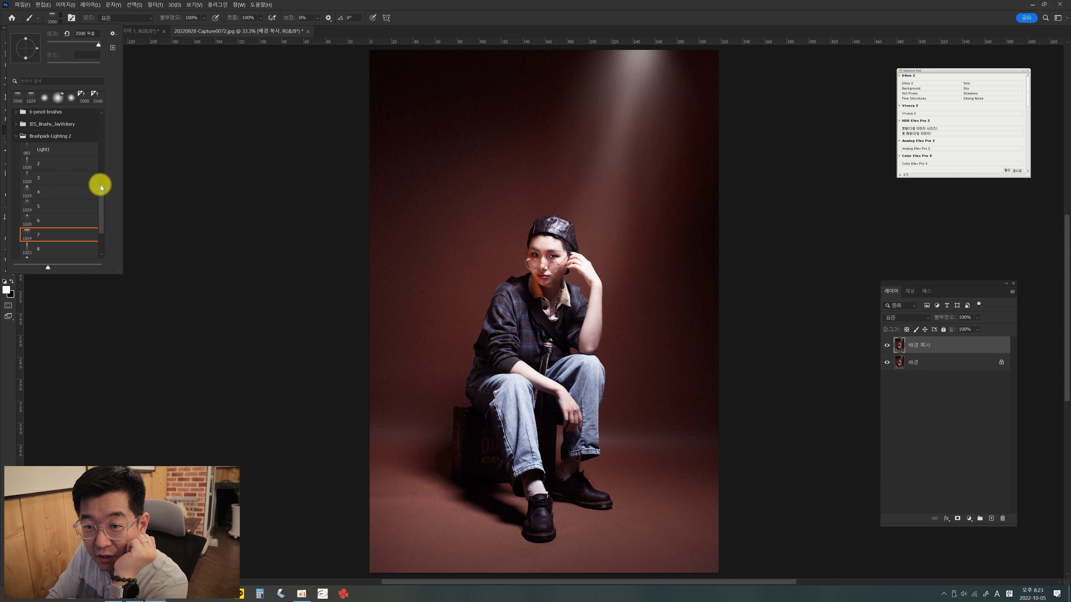
{"action": "left_click", "coordinate": [15, 136]}
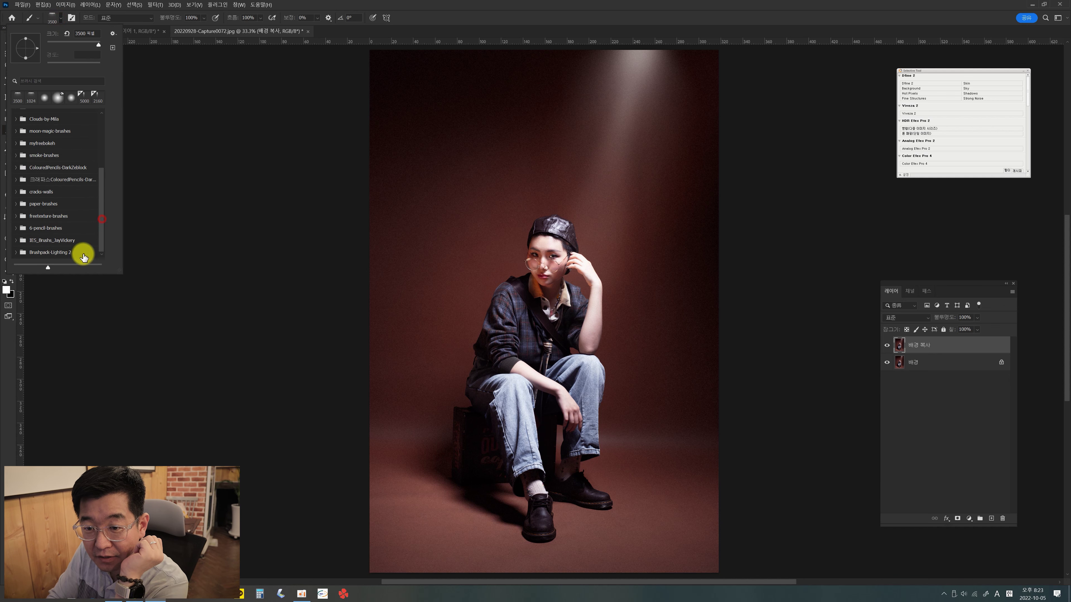
{"action": "left_click", "coordinate": [15, 240]}
{"action": "left_click_drag", "start_coordinate": [101, 172], "coordinate": [103, 225]}
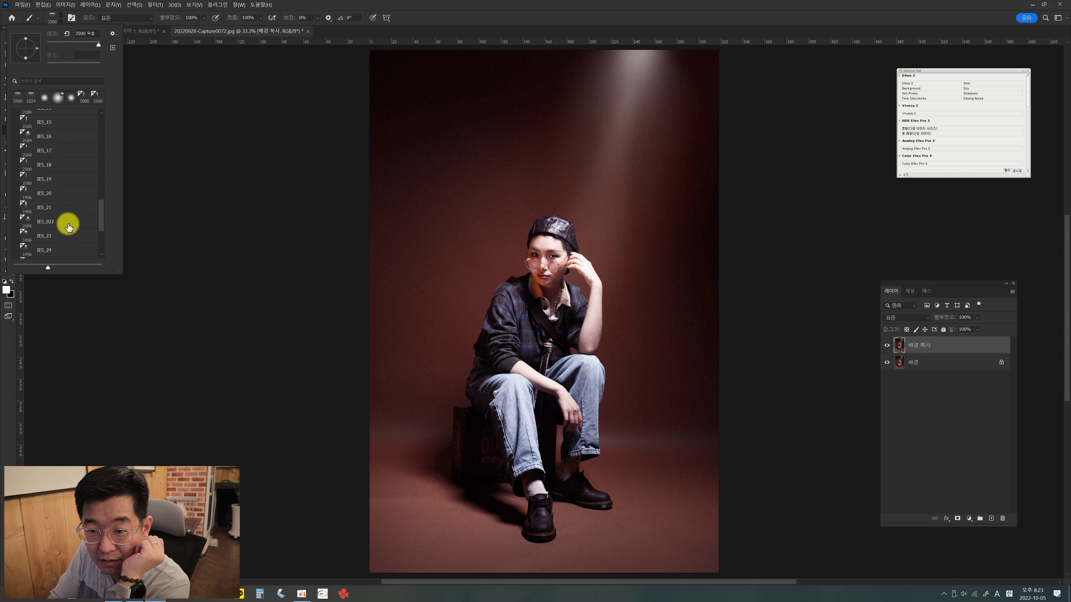
{"action": "left_click", "coordinate": [48, 207]}
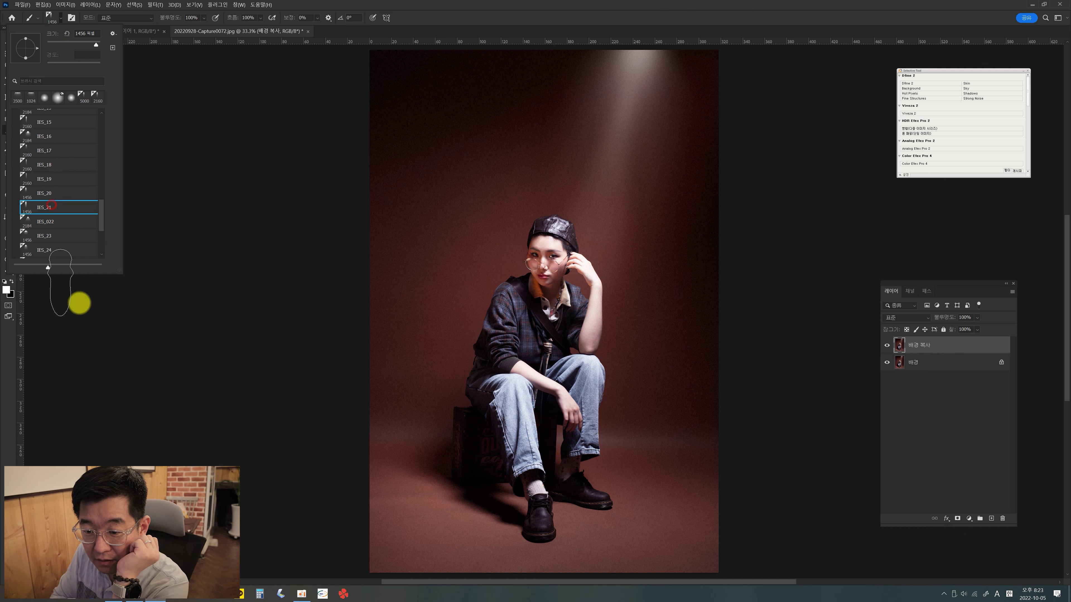
{"action": "left_click", "coordinate": [112, 403]}
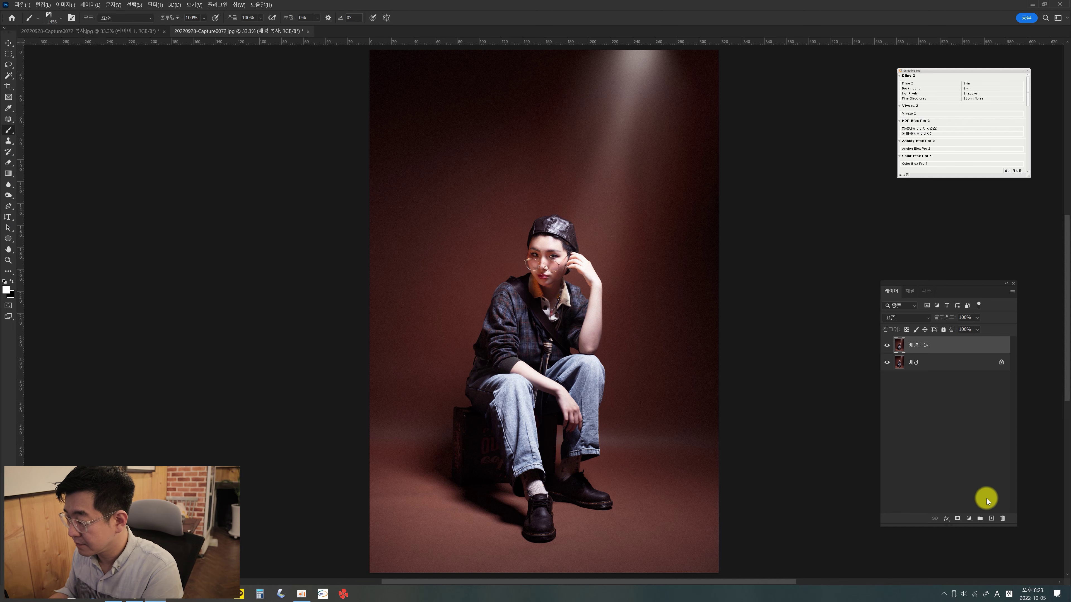
- On a new layer, paint a spotlight beam at the top centre with a very large brush
{"action": "left_click", "coordinate": [991, 520]}
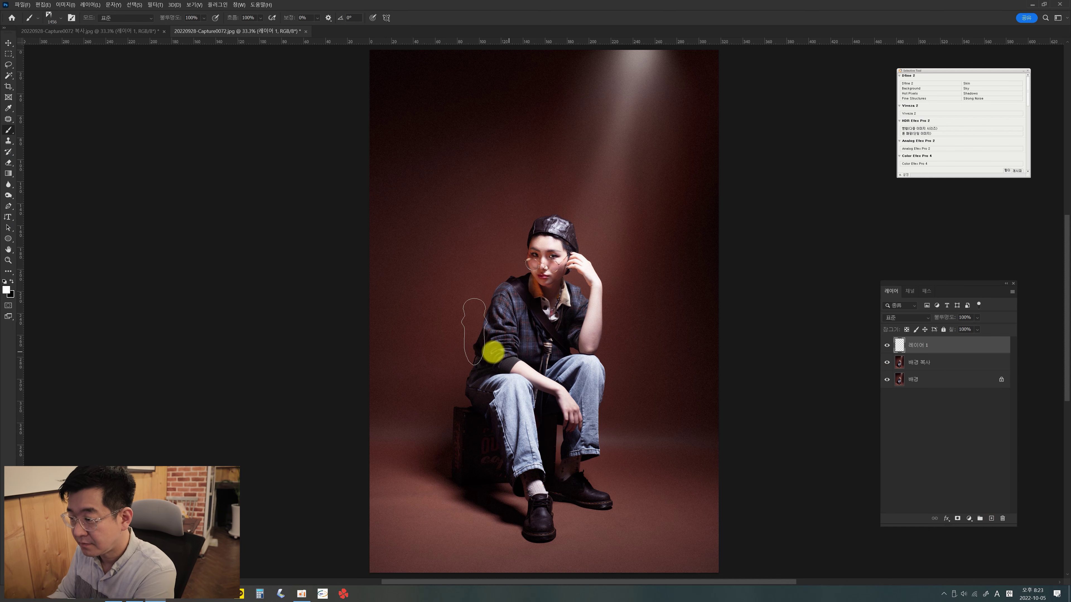
{"action": "key", "text": "bracketright"}
{"action": "key", "text": "bracketright"}
{"action": "key", "text": "bracketright"}
{"action": "key", "text": "bracketright"}
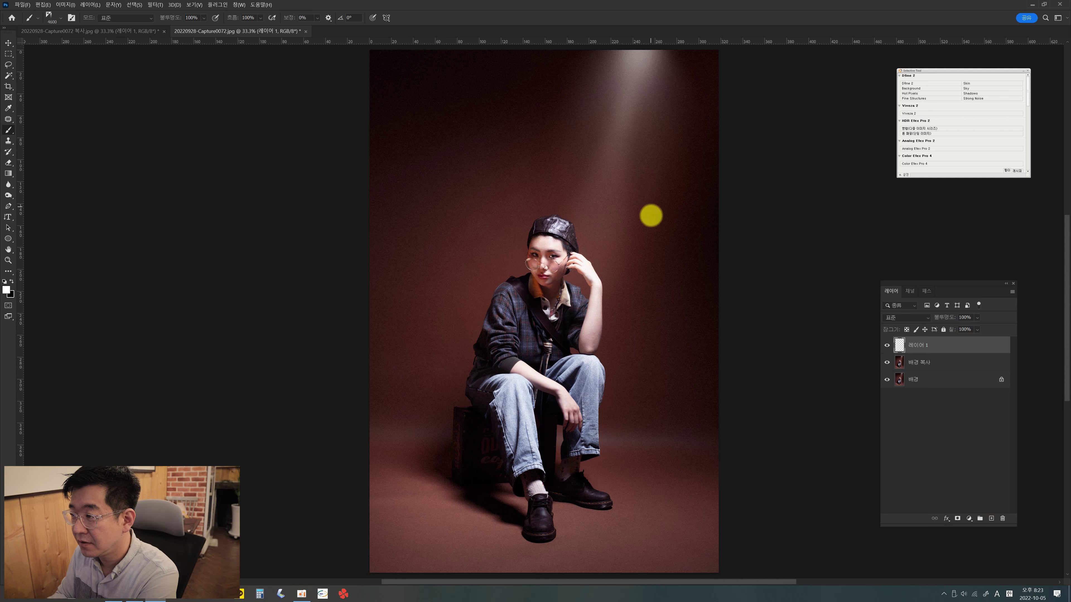
{"action": "key", "text": "bracketright"}
{"action": "key", "text": "bracketright"}
{"action": "key", "text": "bracketright"}
{"action": "left_click", "coordinate": [656, 251]}
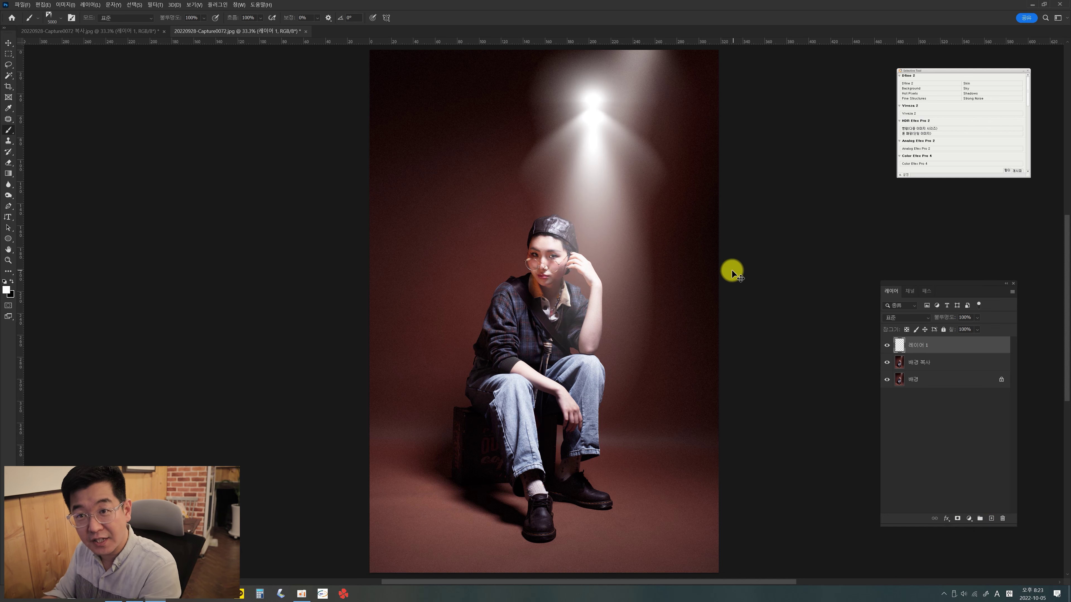
- Rotate the spotlight beam about 18° and move it up toward the top
{"action": "key", "text": "ctrl+t"}
{"action": "left_click_drag", "start_coordinate": [772, 210], "coordinate": [773, 242]}
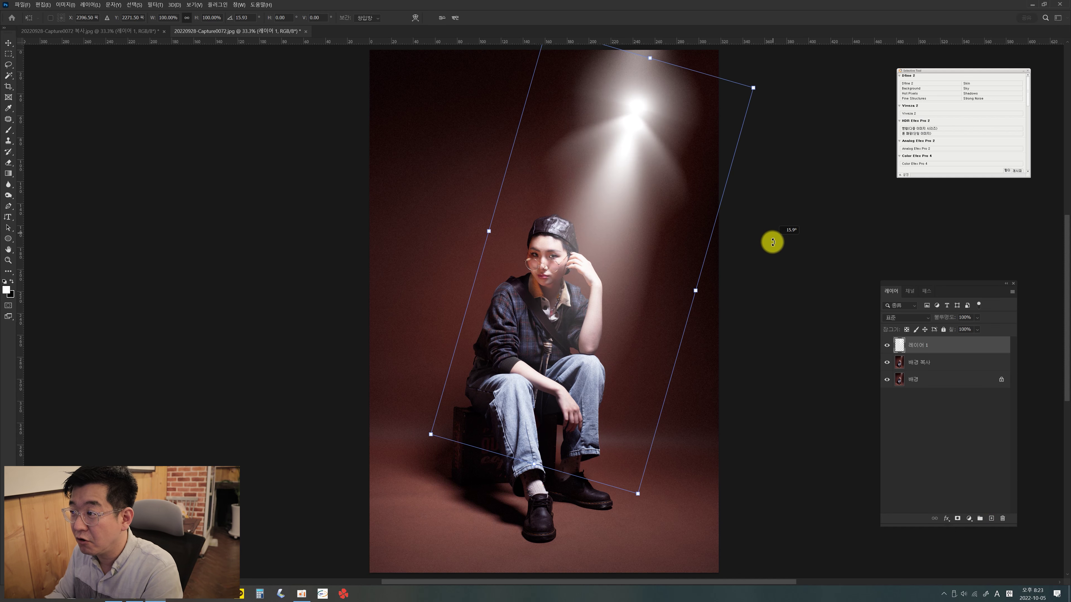
{"action": "left_click_drag", "start_coordinate": [659, 258], "coordinate": [646, 188]}
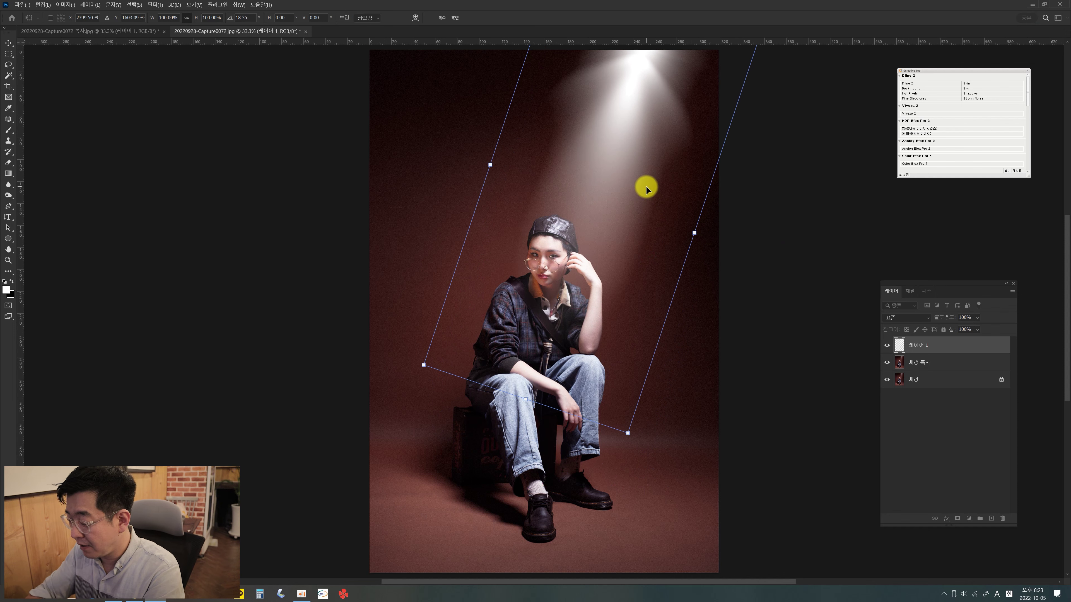
{"action": "key", "text": "Return"}
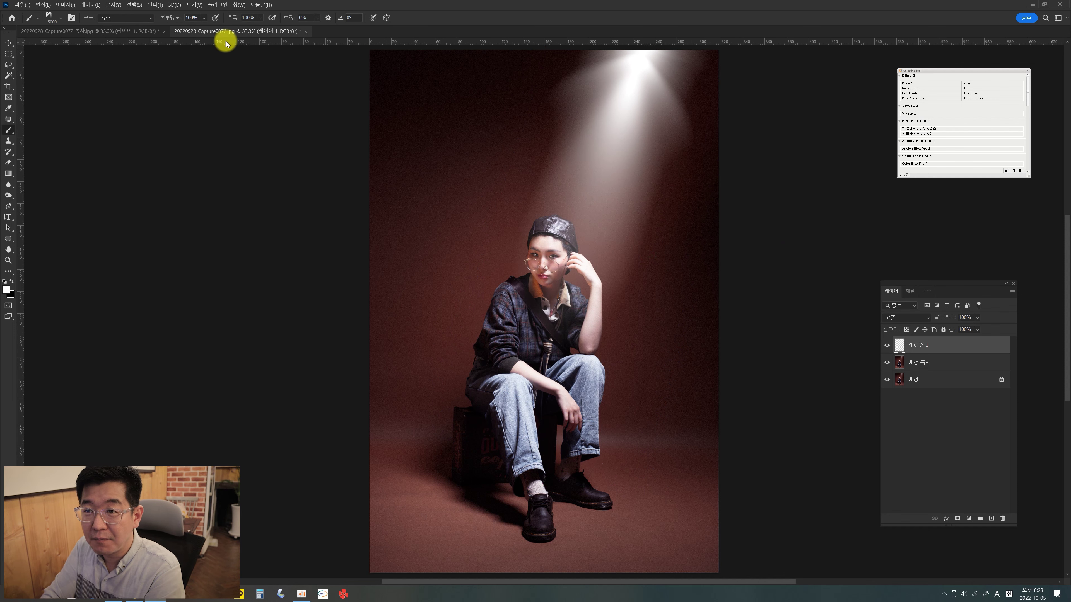
- Gaussian-blur the spotlight beam, deselect, and lower its layer opacity to 62%
{"action": "left_click", "coordinate": [155, 4]}
{"action": "mouse_move", "coordinate": [180, 157]}
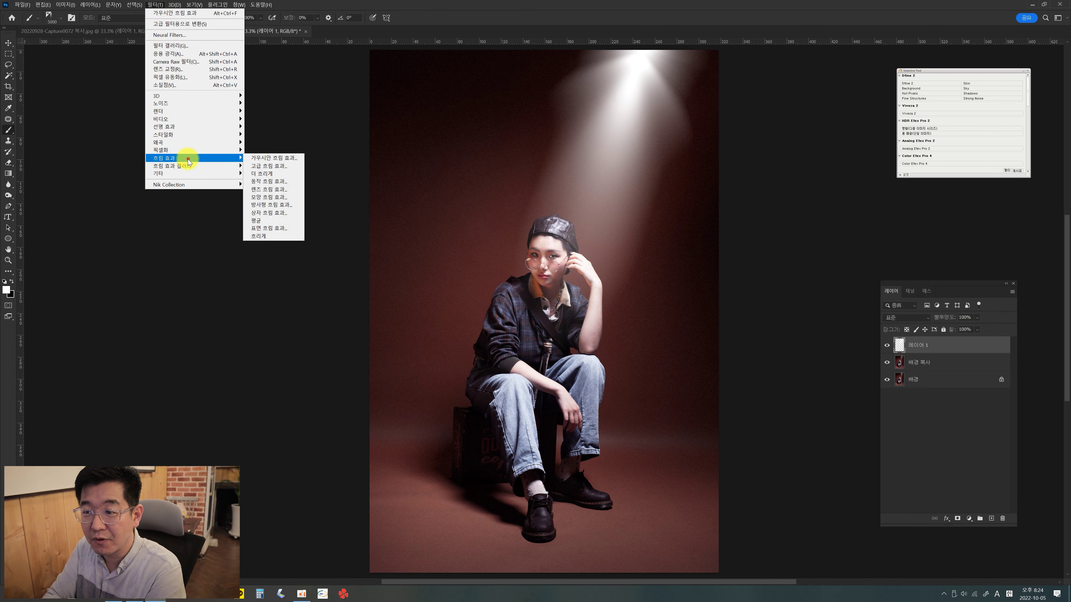
{"action": "left_click", "coordinate": [280, 159]}
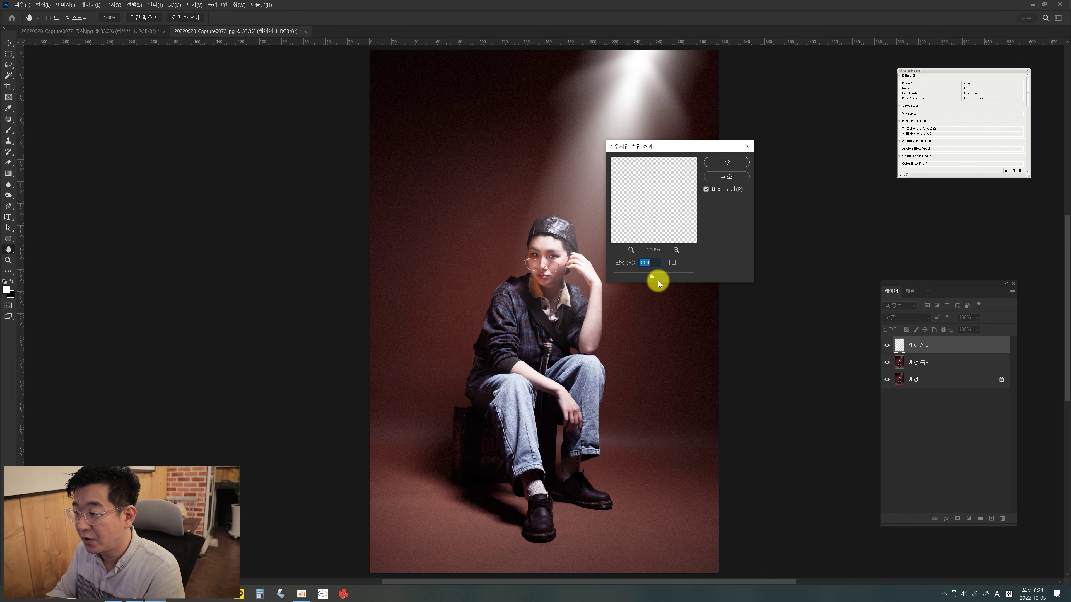
{"action": "left_click", "coordinate": [726, 163]}
{"action": "key", "text": "ctrl+d"}
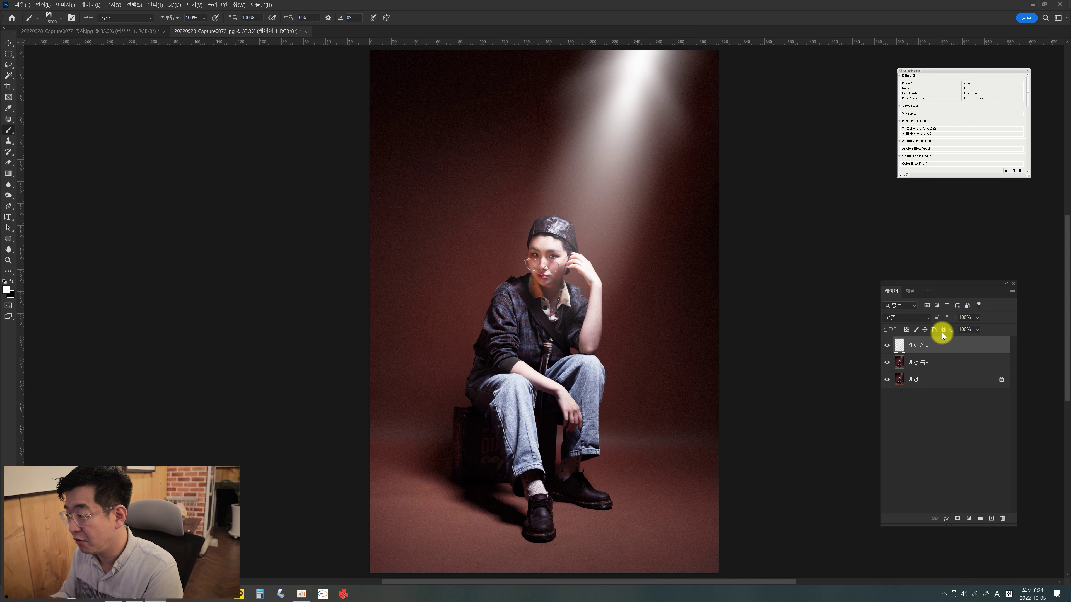
{"action": "left_click_drag", "start_coordinate": [944, 319], "coordinate": [931, 322]}
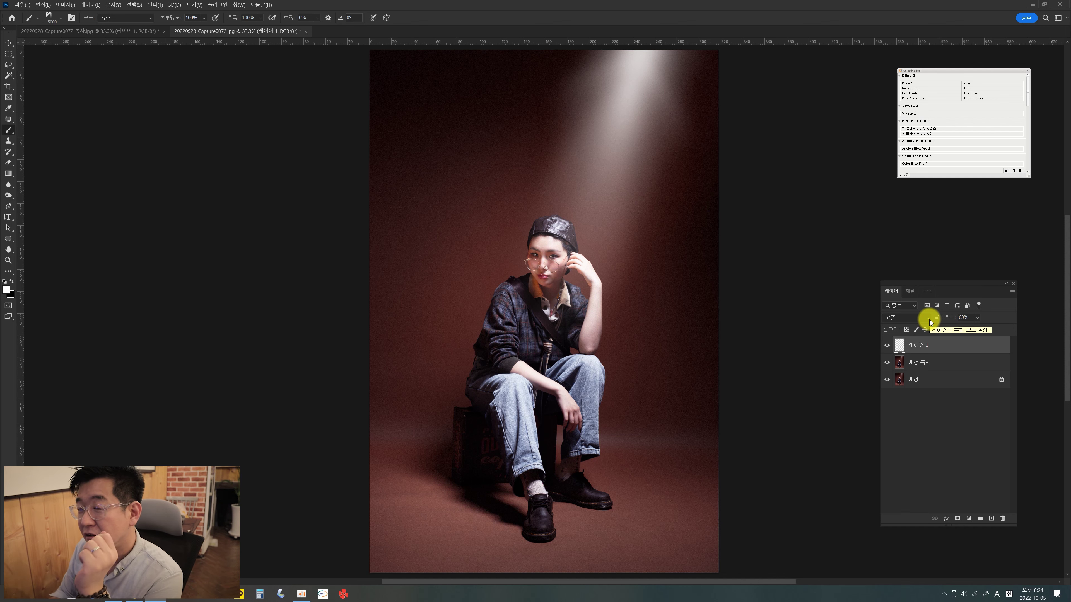
- Collapse the IES brush folder in the presets list and bring up the Open dialog
{"action": "left_click", "coordinate": [60, 19]}
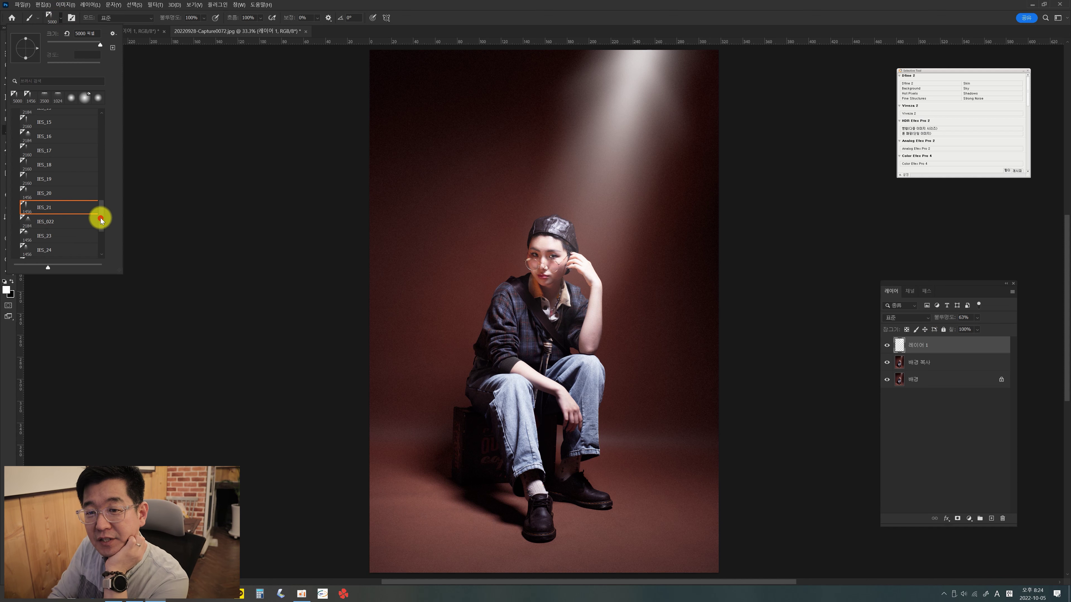
{"action": "scroll", "coordinate": [100, 192], "scroll_direction": "up", "scroll_amount": 6}
{"action": "scroll", "coordinate": [98, 169], "scroll_direction": "up", "scroll_amount": 1}
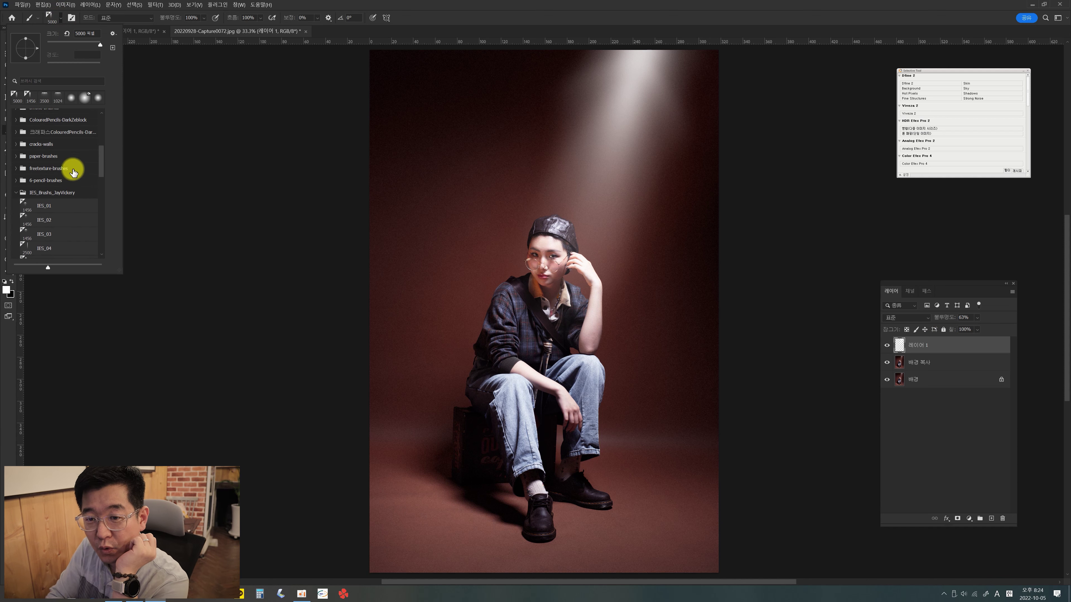
{"action": "left_click", "coordinate": [16, 192]}
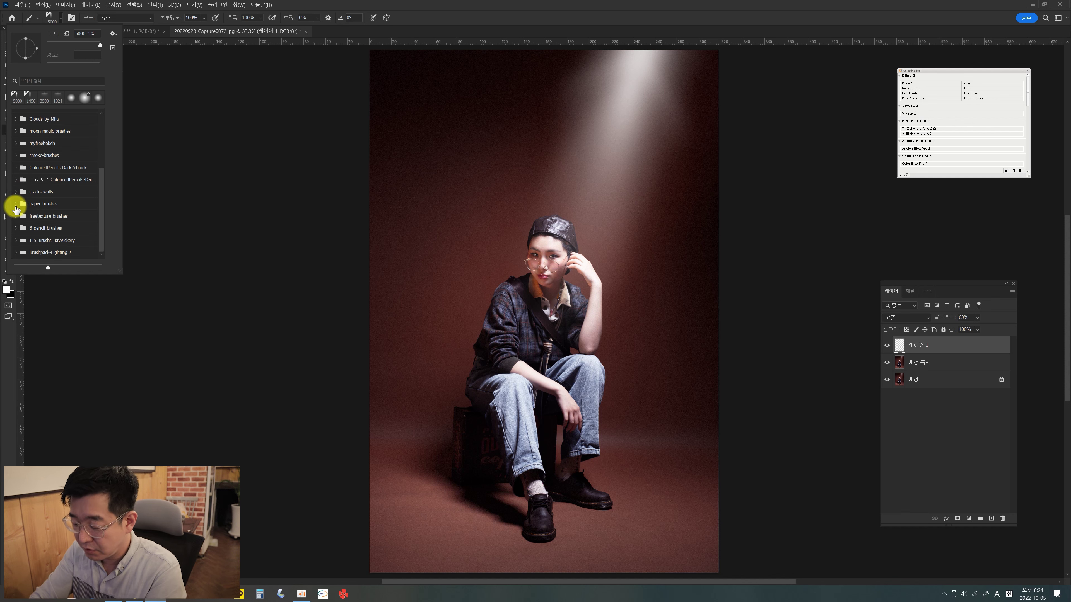
{"action": "key", "text": "ctrl+o"}
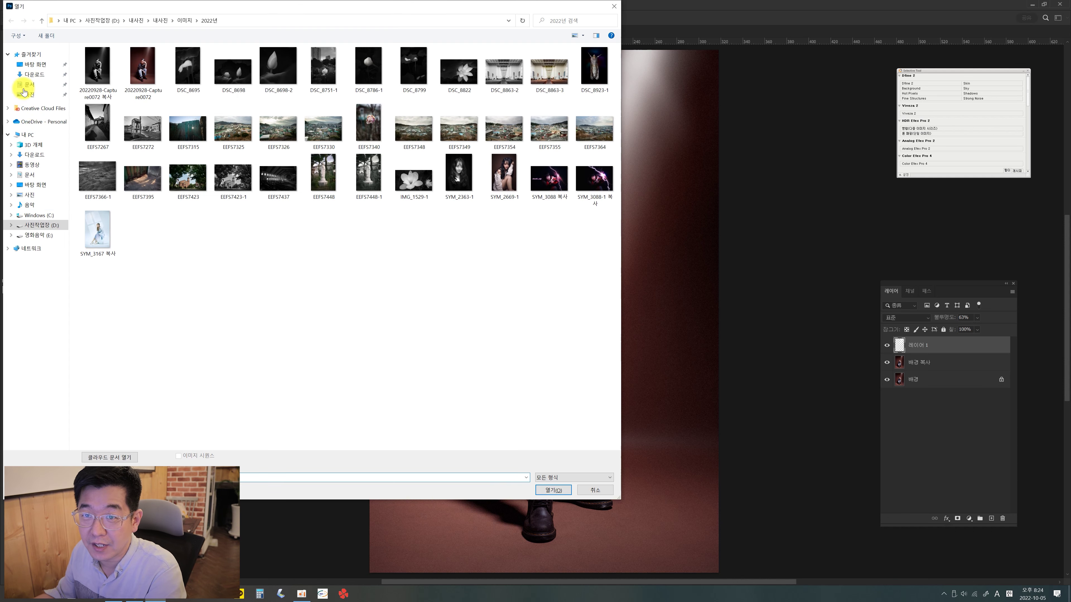
- Open 20221003-Capture0207.jpg from the Desktop's 인스타용 folder
{"action": "left_click", "coordinate": [34, 64]}
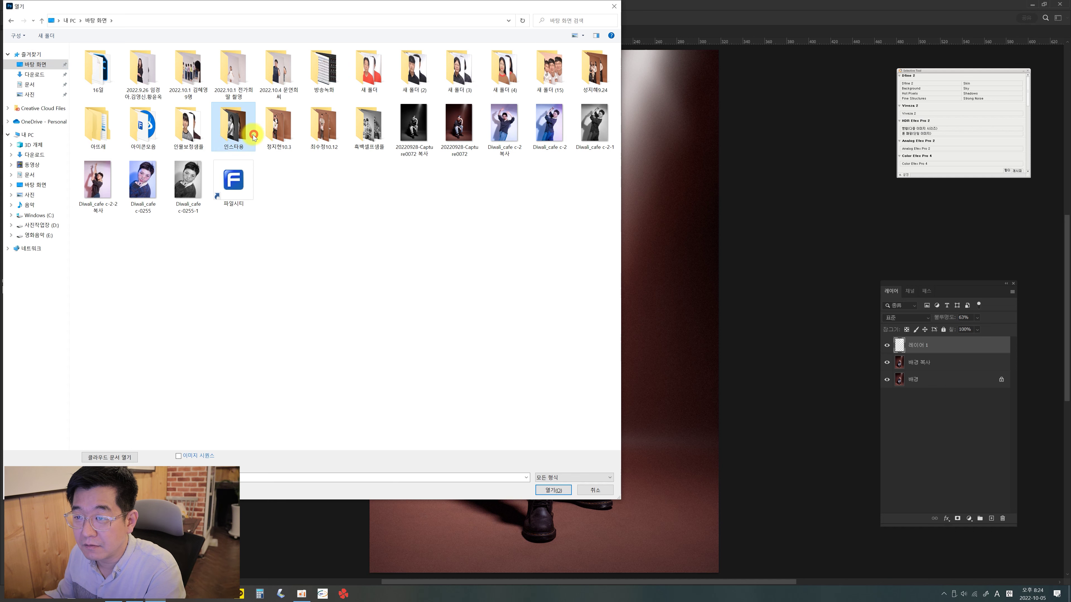
{"action": "double_click", "coordinate": [234, 127]}
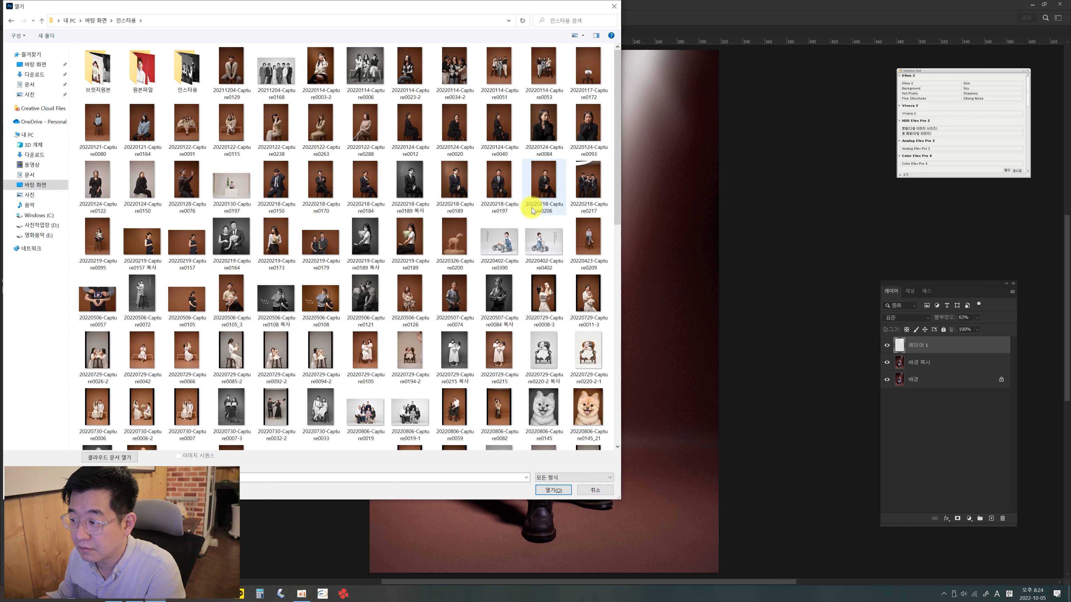
{"action": "scroll", "coordinate": [503, 209], "scroll_direction": "down", "scroll_amount": 10}
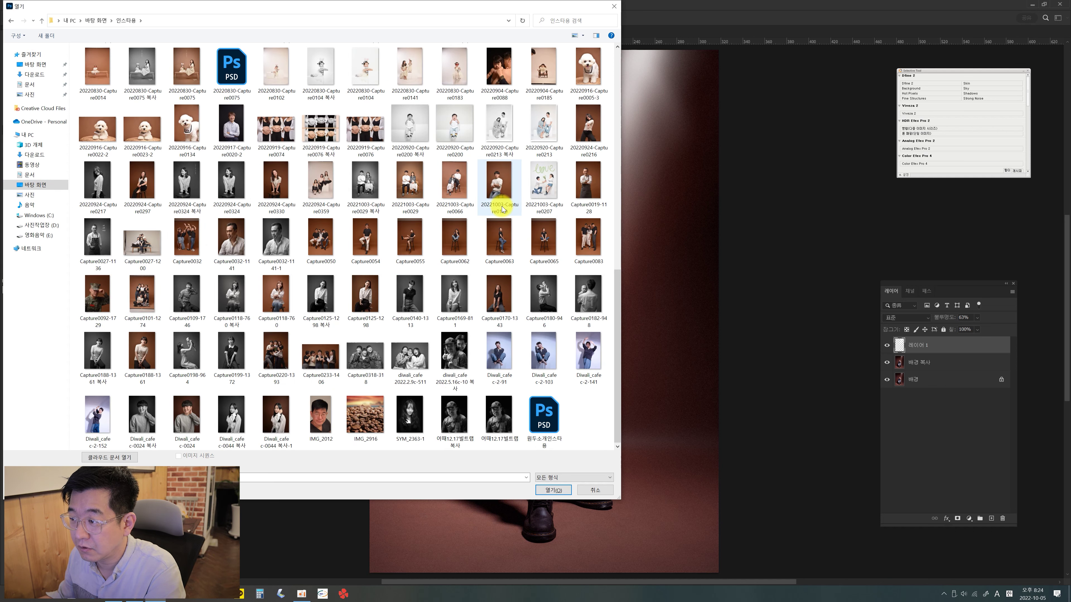
{"action": "left_click", "coordinate": [544, 186]}
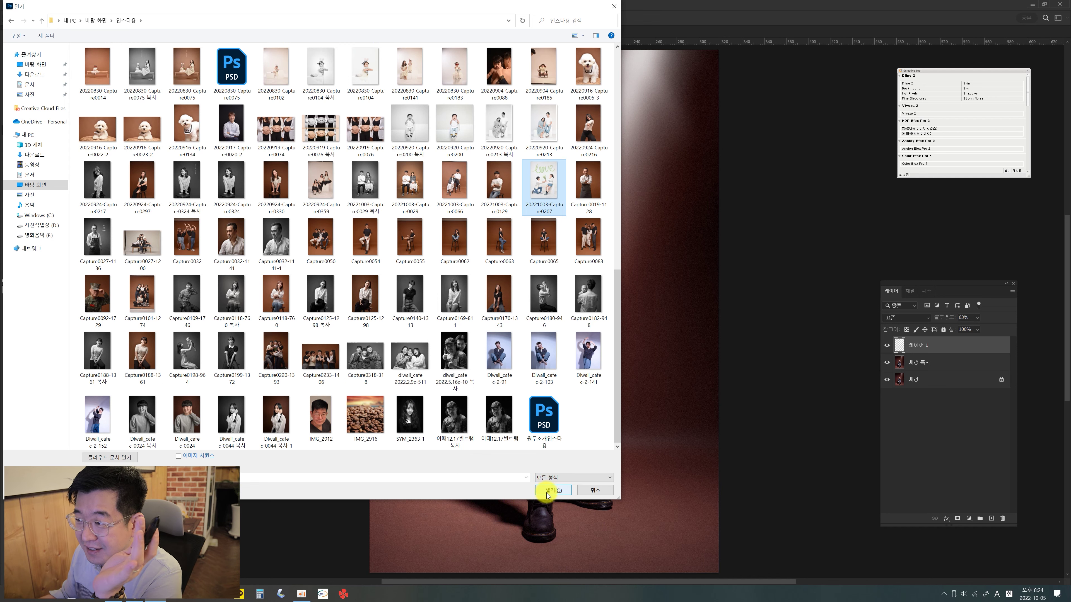
{"action": "left_click", "coordinate": [546, 491]}
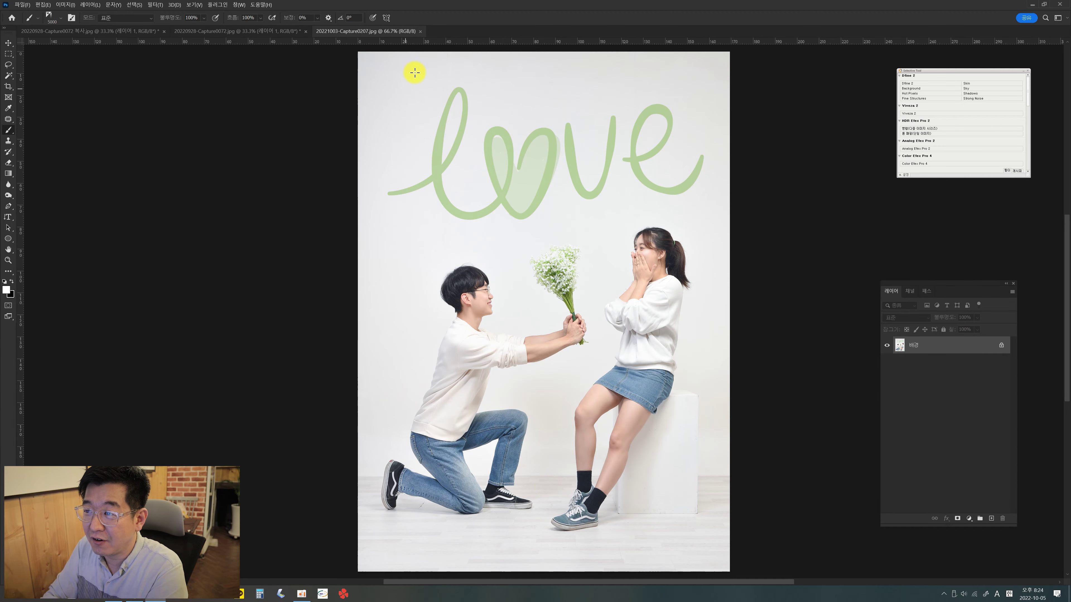
- Back on the brown portrait, try the heart-with-arrow brush from 14 Valentines Brushes, then undo it
{"action": "left_click", "coordinate": [293, 33]}
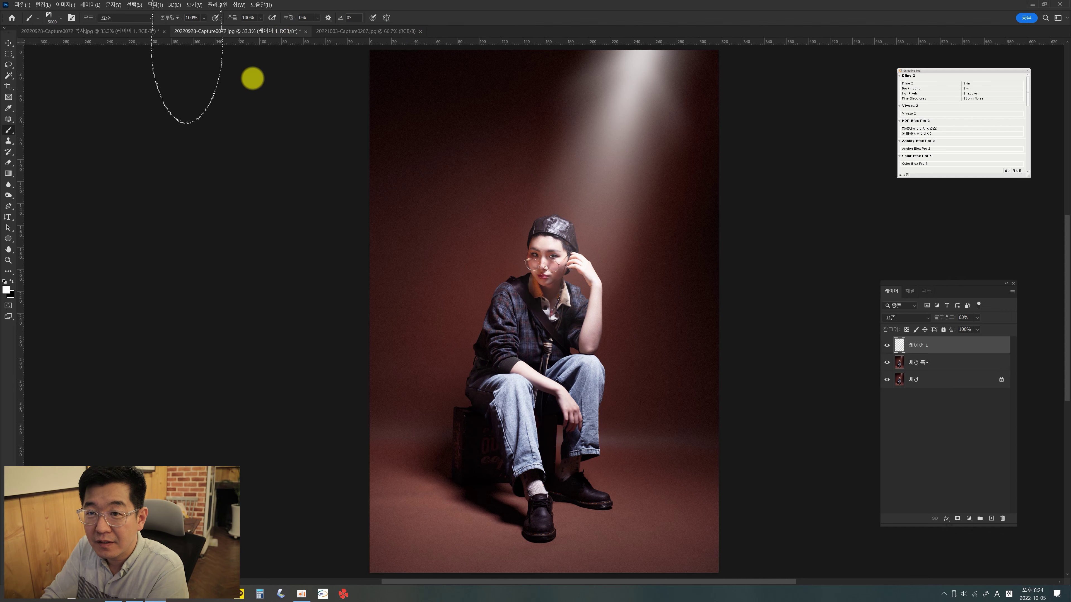
{"action": "left_click", "coordinate": [59, 21]}
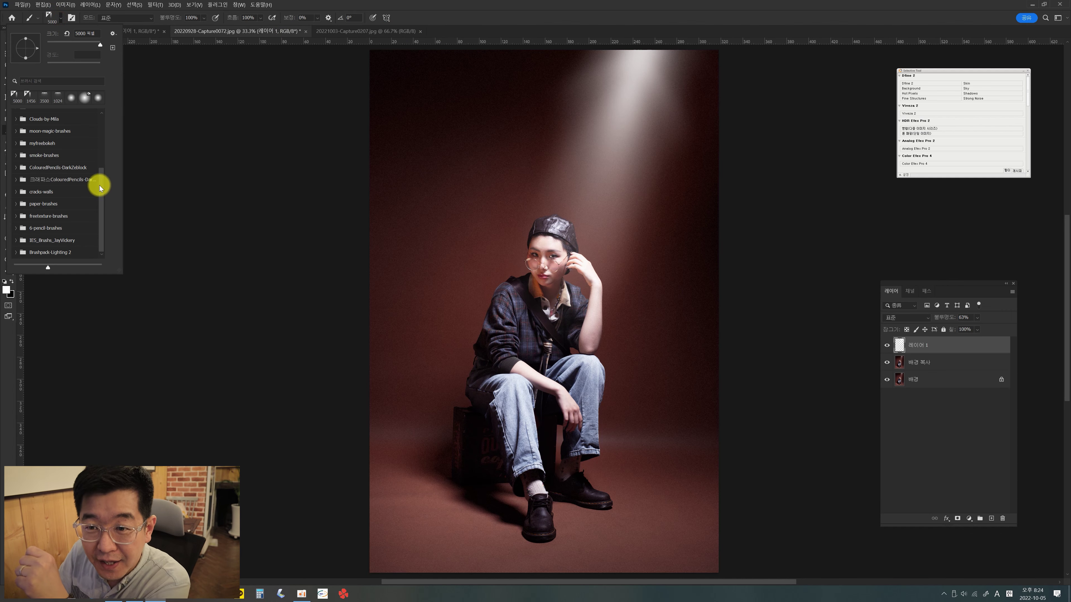
{"action": "left_click_drag", "start_coordinate": [101, 182], "coordinate": [104, 124]}
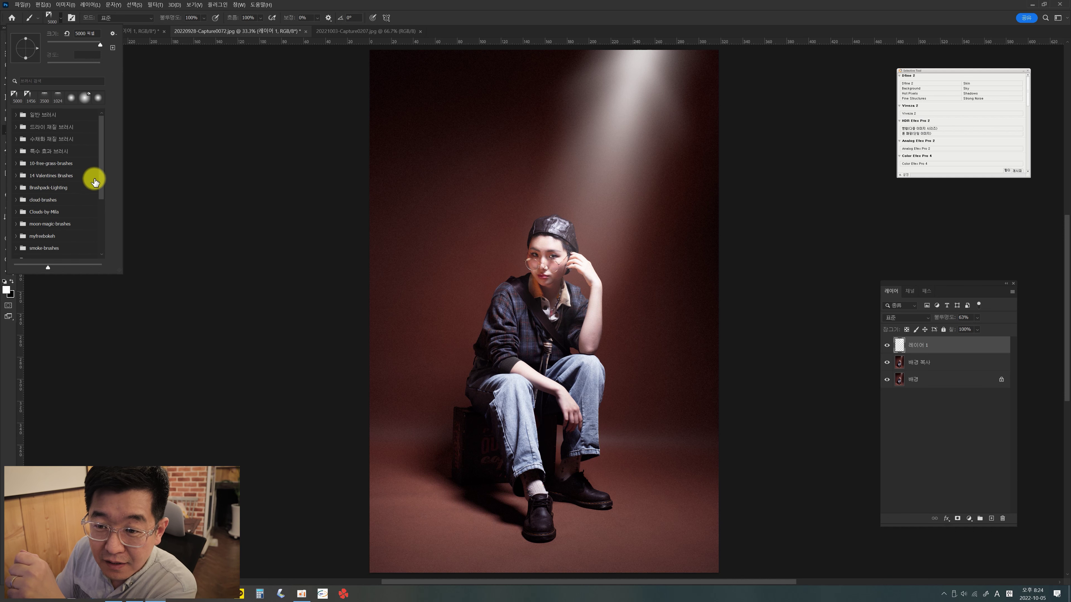
{"action": "mouse_move", "coordinate": [101, 181]}
{"action": "left_mouse_down"}
{"action": "mouse_move", "coordinate": [98, 238]}
{"action": "mouse_move", "coordinate": [104, 172]}
{"action": "left_mouse_up"}
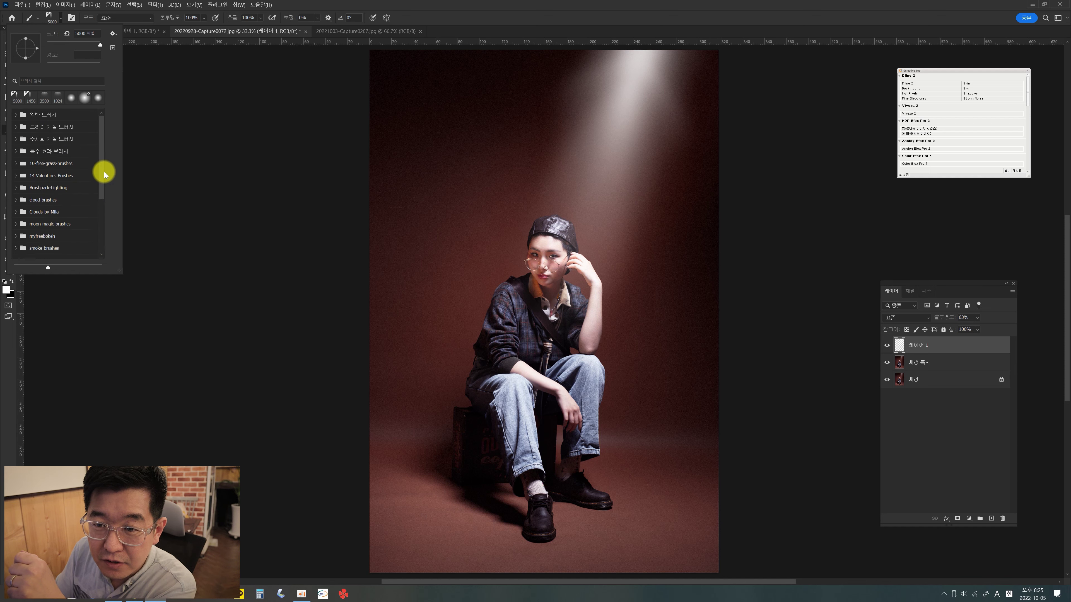
{"action": "left_click", "coordinate": [14, 176]}
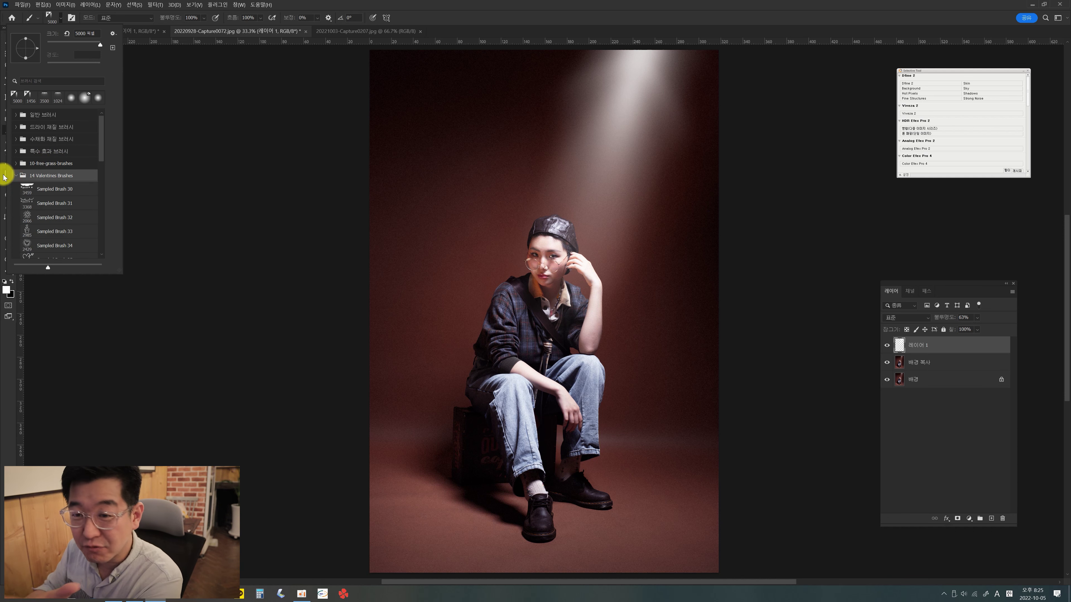
{"action": "left_click_drag", "start_coordinate": [102, 140], "coordinate": [100, 165]}
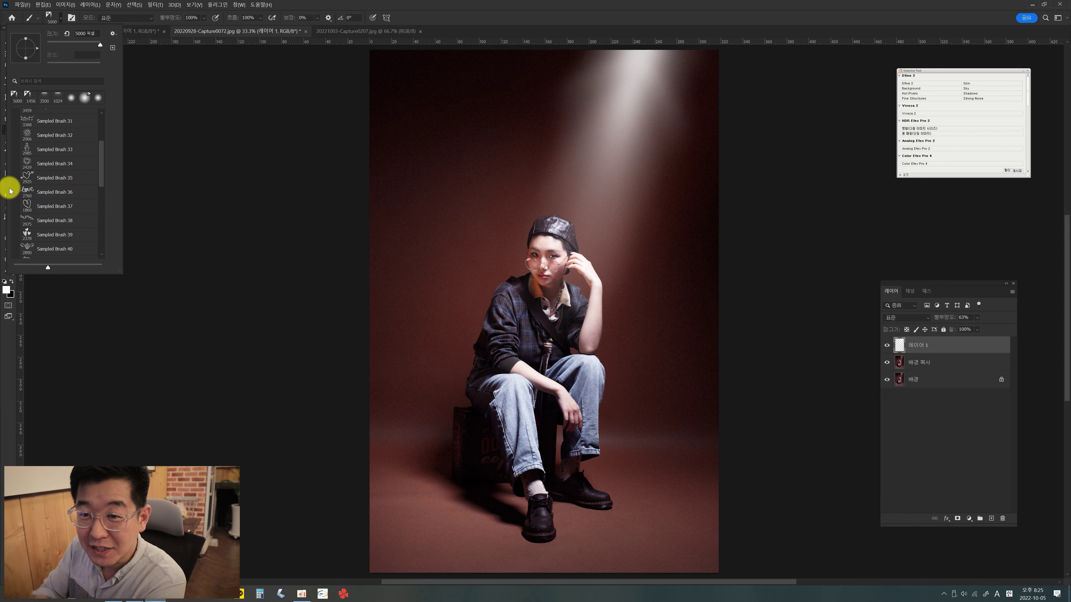
{"action": "left_click", "coordinate": [27, 178]}
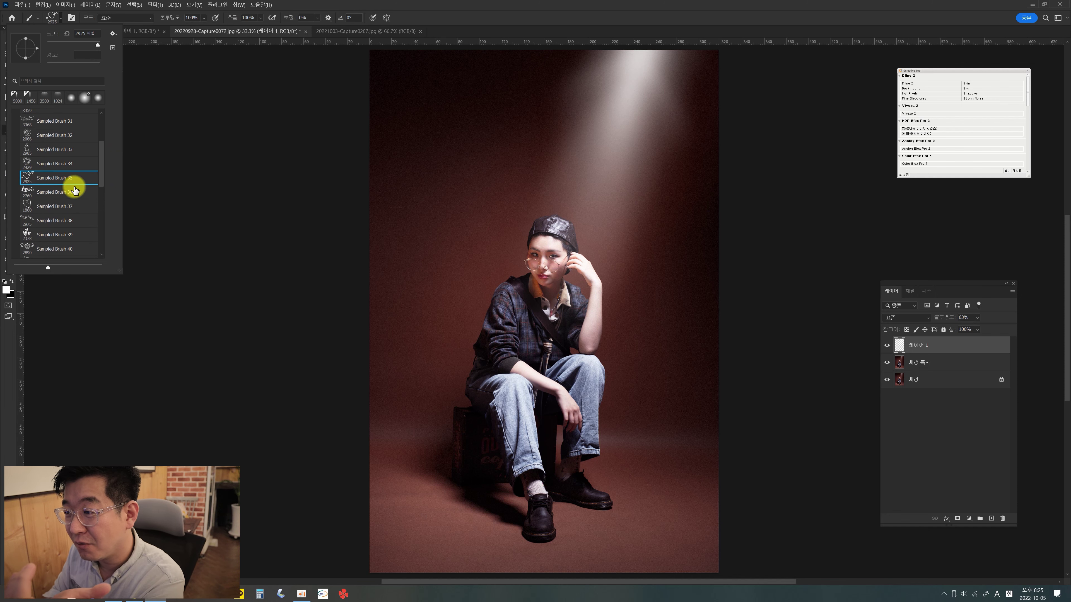
{"action": "left_click", "coordinate": [548, 192]}
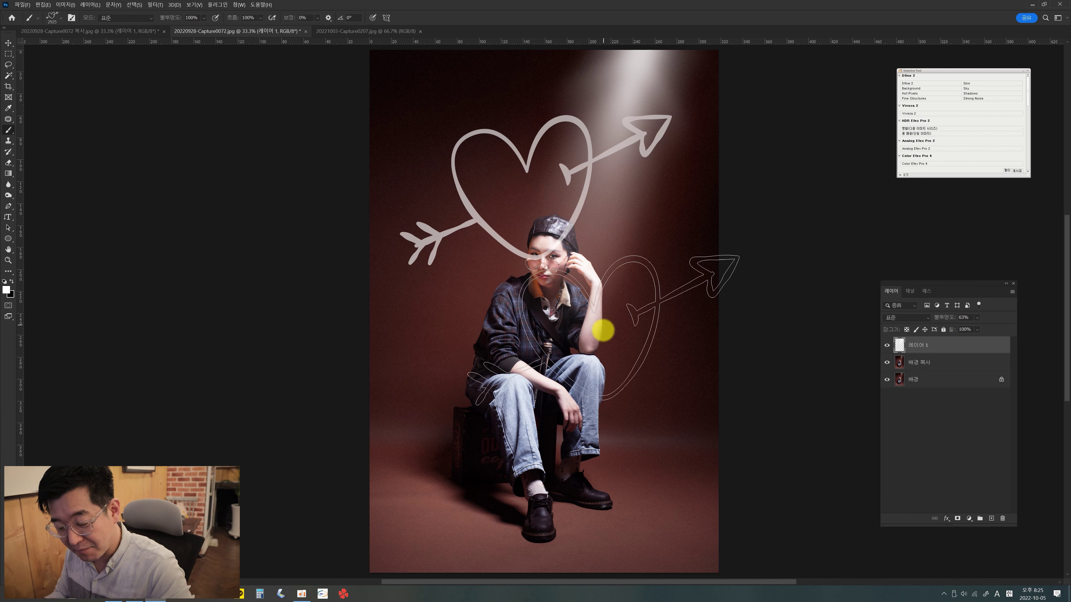
{"action": "key", "text": "ctrl+z"}
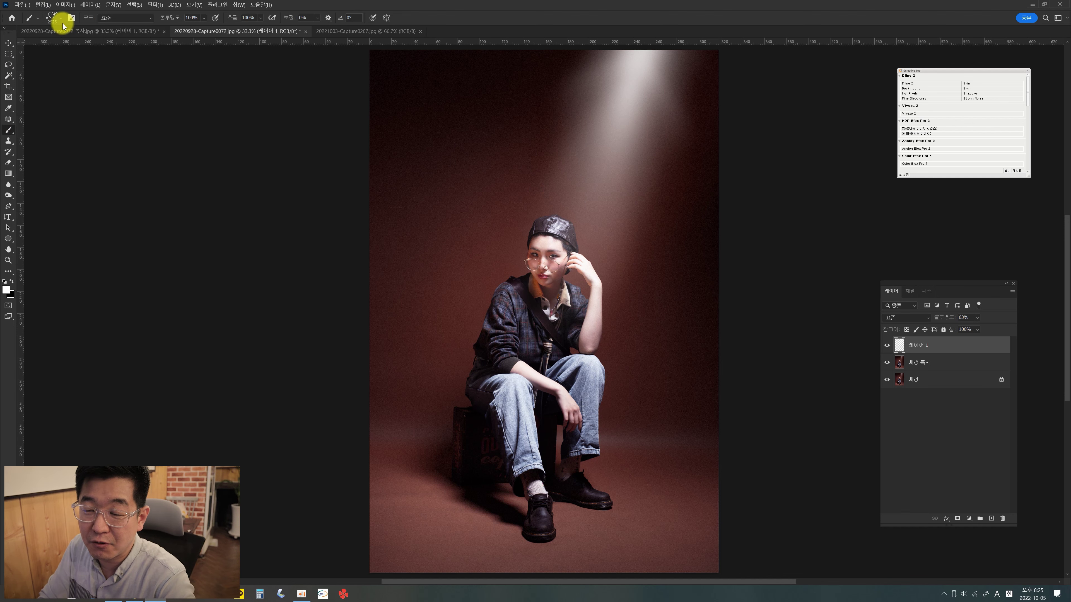
- Load the love lettering brush on a new 레이어 2, test a white stamp, and undo it
{"action": "left_click", "coordinate": [61, 18]}
{"action": "left_click", "coordinate": [45, 195]}
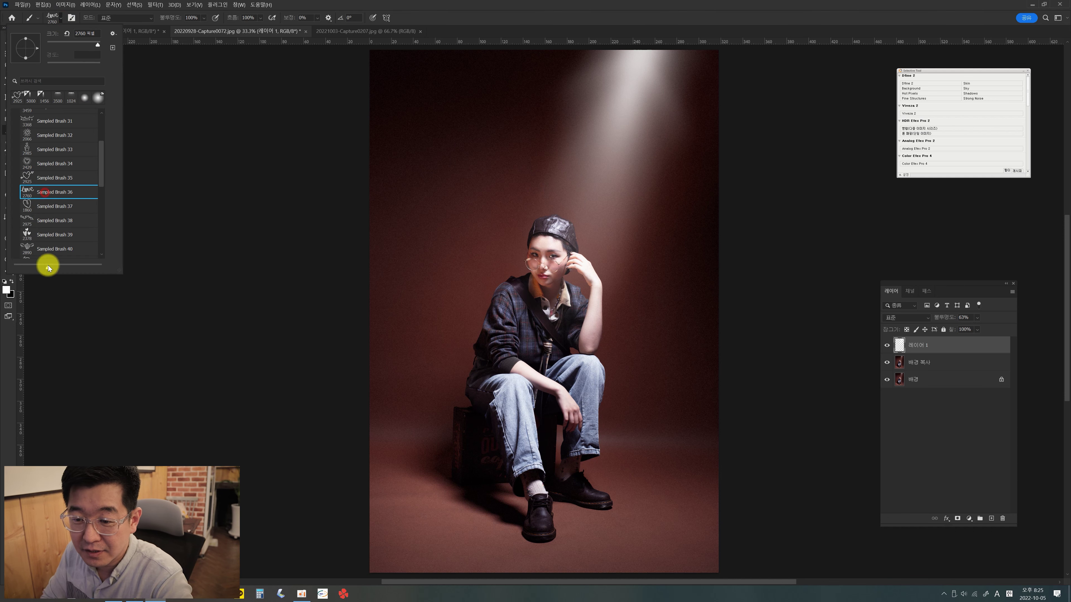
{"action": "key", "text": "Escape"}
{"action": "key", "text": "ctrl+shift+alt+n"}
{"action": "left_click", "coordinate": [529, 147]}
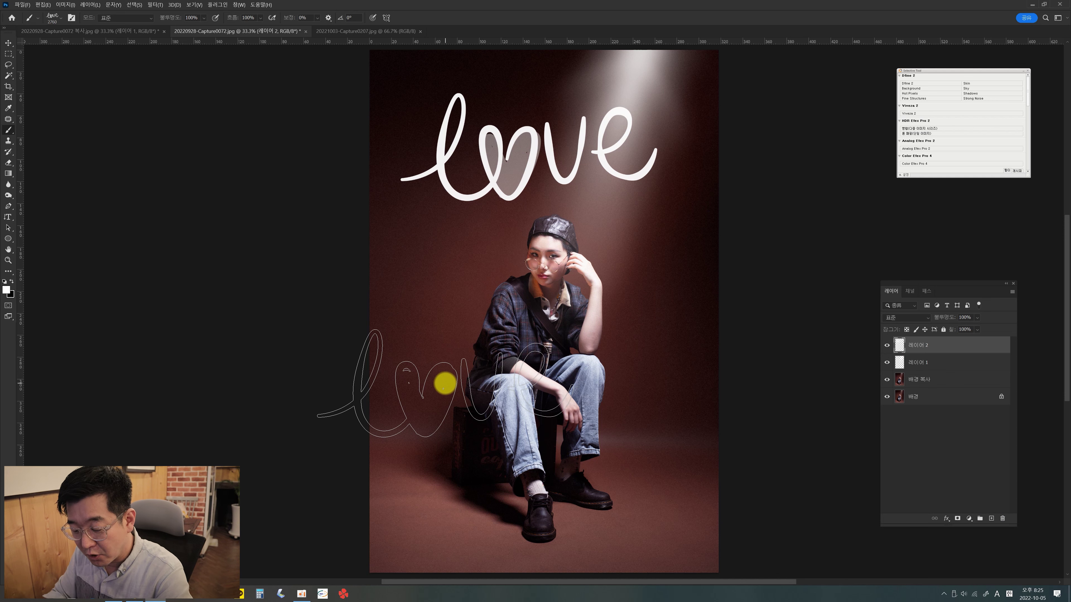
{"action": "key", "text": "ctrl+z"}
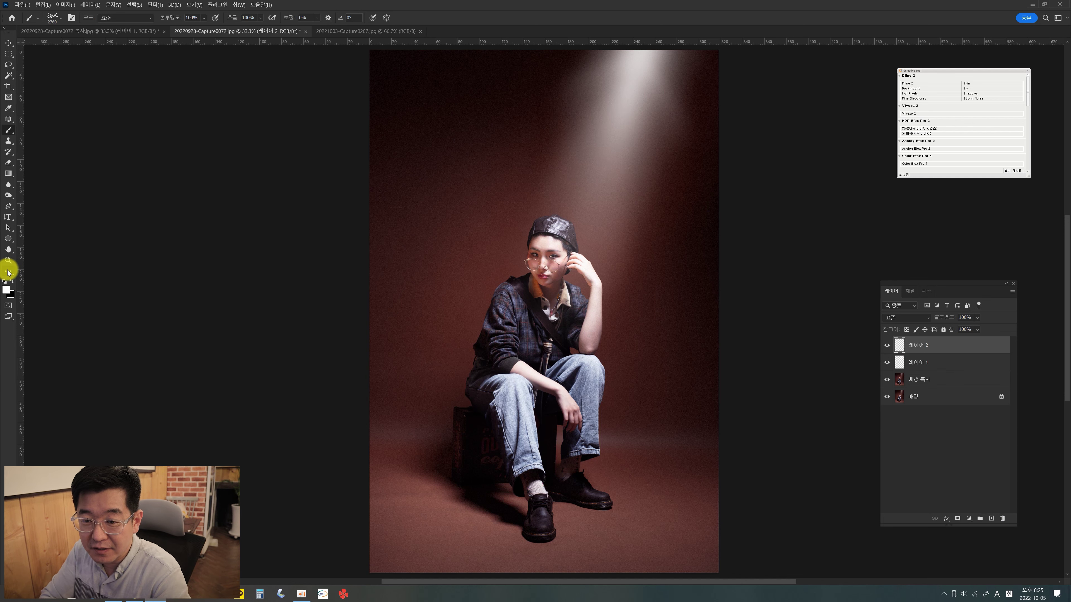
- Try a saturated red love stamp near the top with lowered opacity, then undo it
{"action": "left_click", "coordinate": [7, 291]}
{"action": "left_click", "coordinate": [625, 324]}
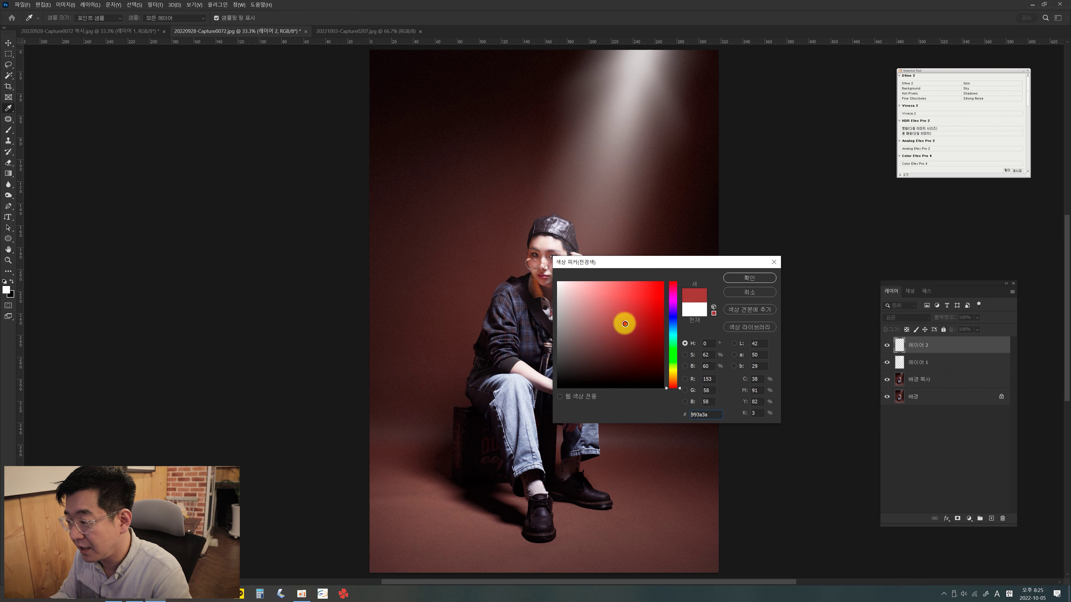
{"action": "left_click", "coordinate": [640, 328]}
{"action": "left_click", "coordinate": [747, 278]}
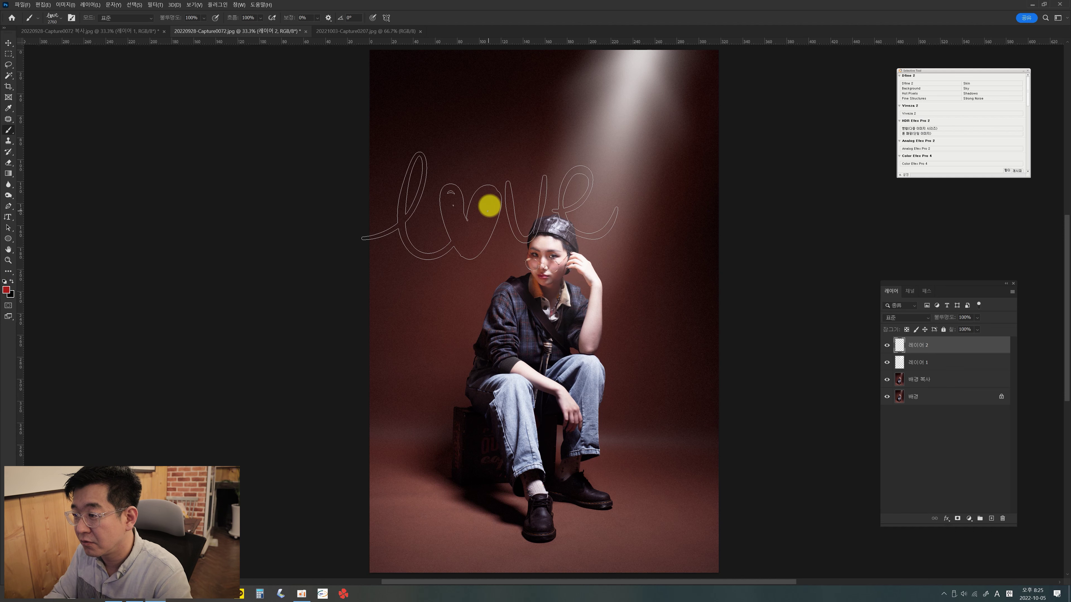
{"action": "left_click", "coordinate": [549, 128]}
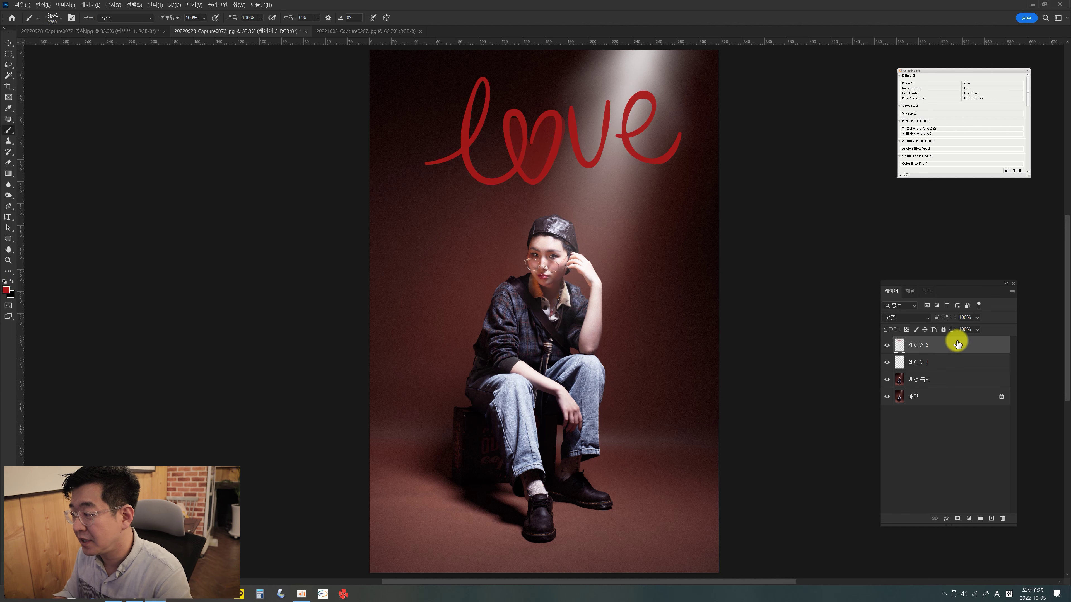
{"action": "left_click_drag", "start_coordinate": [936, 322], "coordinate": [927, 321]}
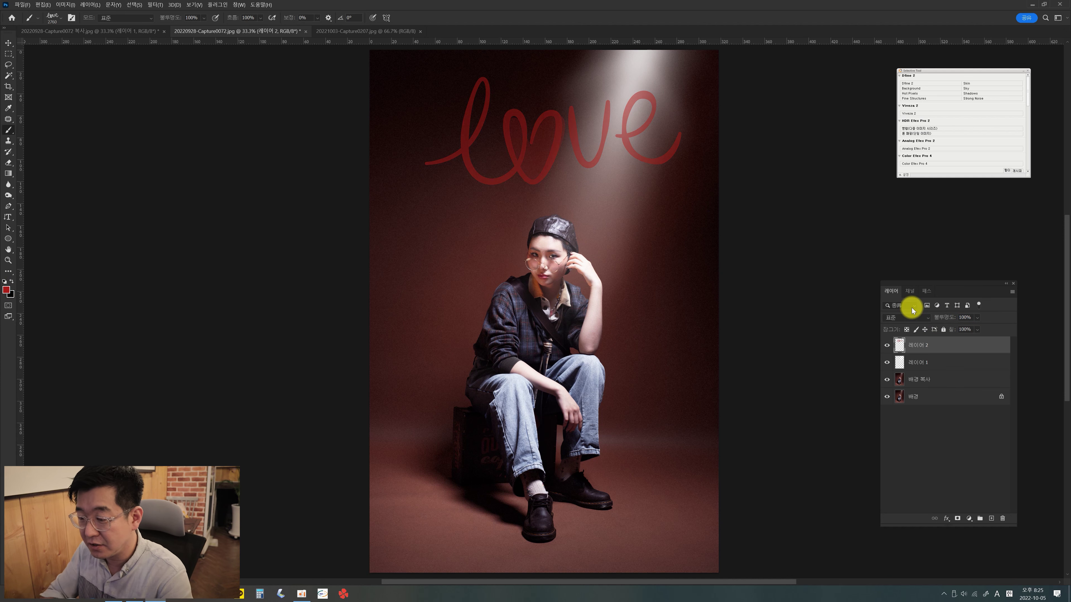
{"action": "key", "text": "ctrl+z"}
{"action": "key", "text": "ctrl+z"}
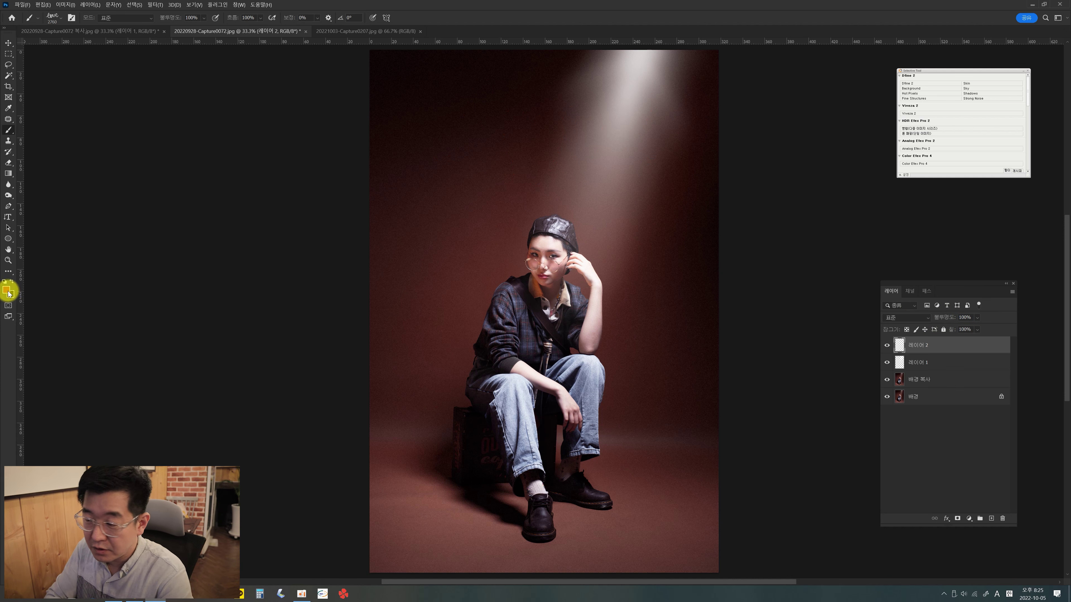
- Set the foreground colour to dark red #510606 and stamp the love brush near the top
{"action": "left_click", "coordinate": [6, 291]}
{"action": "left_click", "coordinate": [656, 355]}
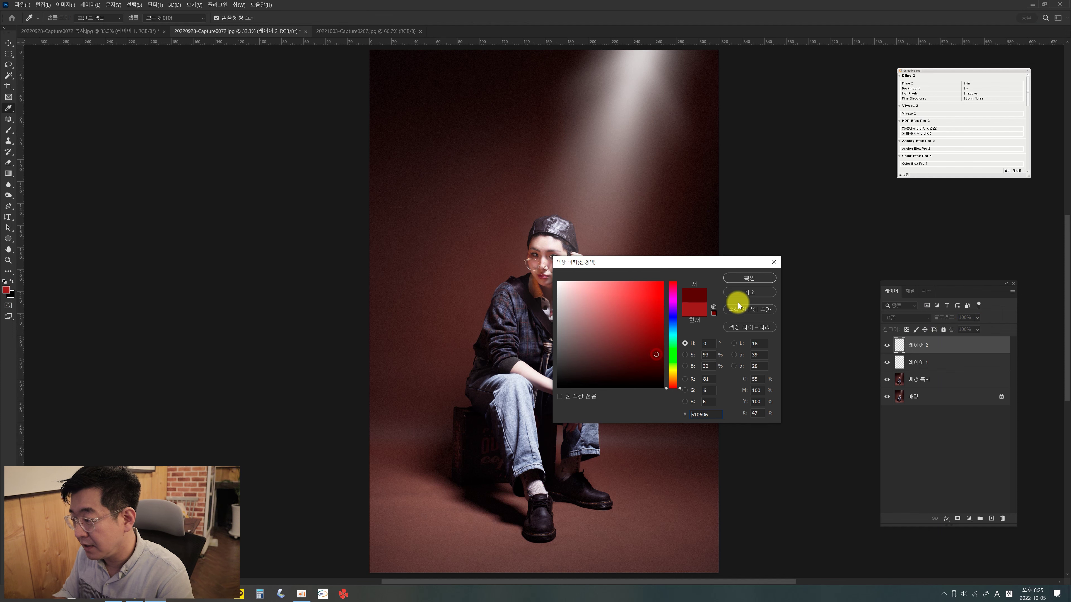
{"action": "left_click", "coordinate": [744, 278]}
{"action": "left_click", "coordinate": [6, 290]}
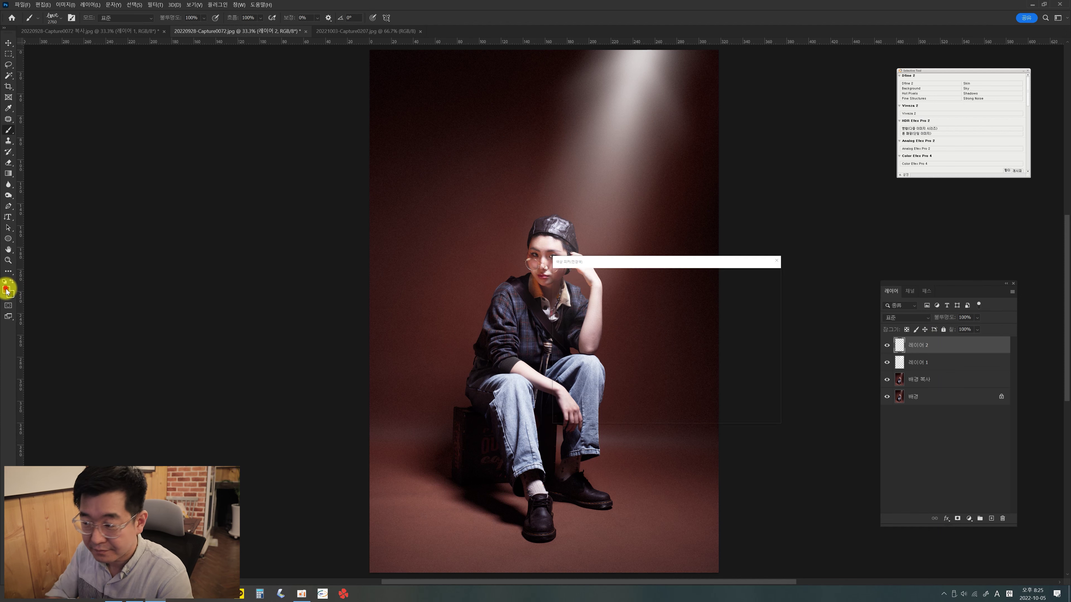
{"action": "type", "text": "452d2d"}
{"action": "left_click", "coordinate": [749, 279]}
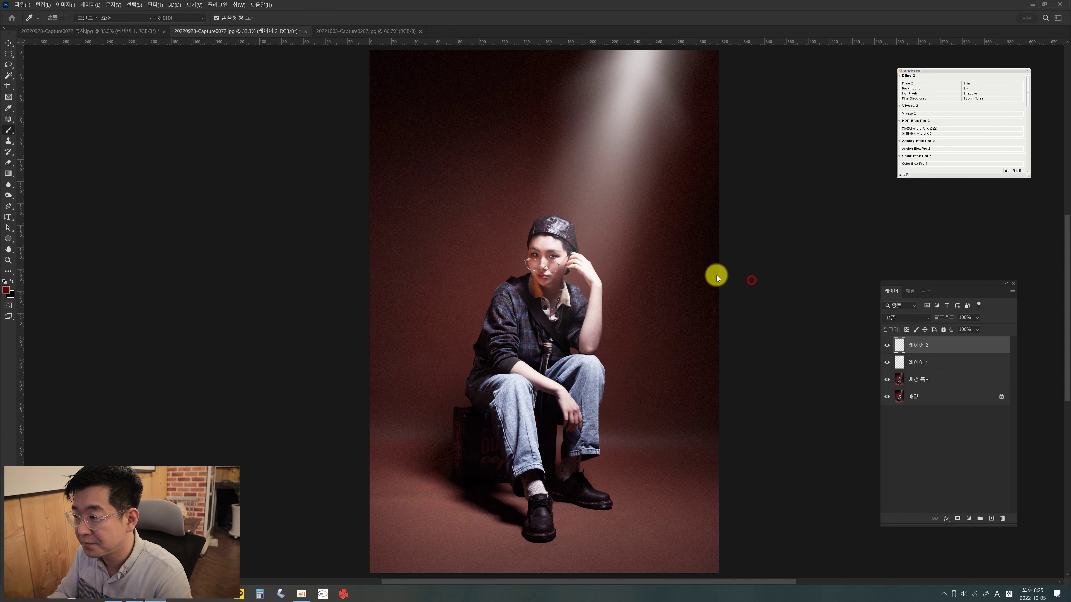
{"action": "left_click", "coordinate": [546, 138]}
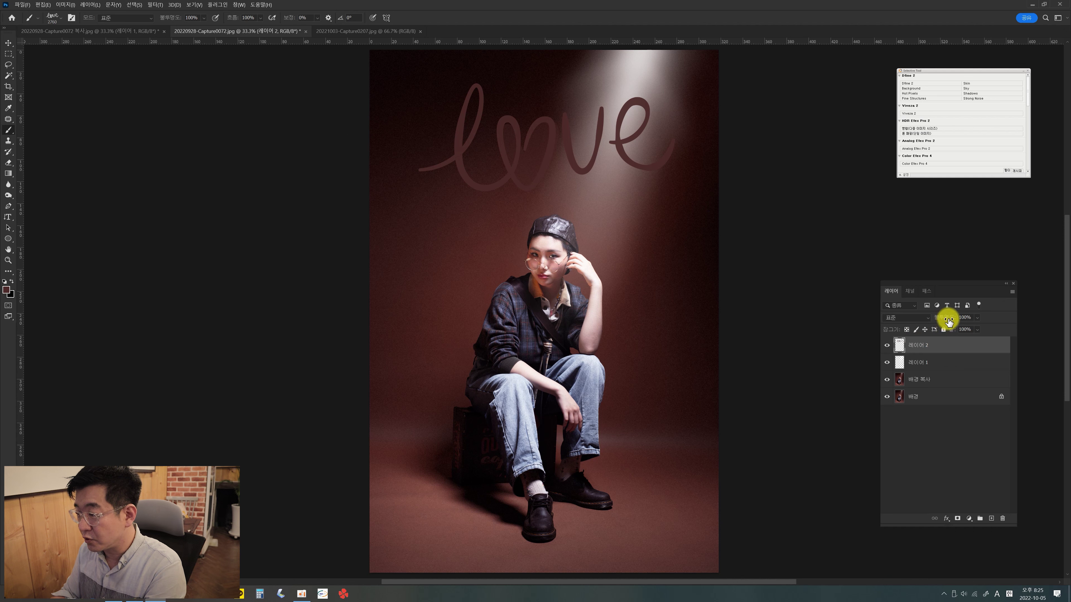
- Dim the love layer to about 73% opacity and apply a small-radius Gaussian Blur
{"action": "left_click_drag", "start_coordinate": [948, 321], "coordinate": [938, 323]}
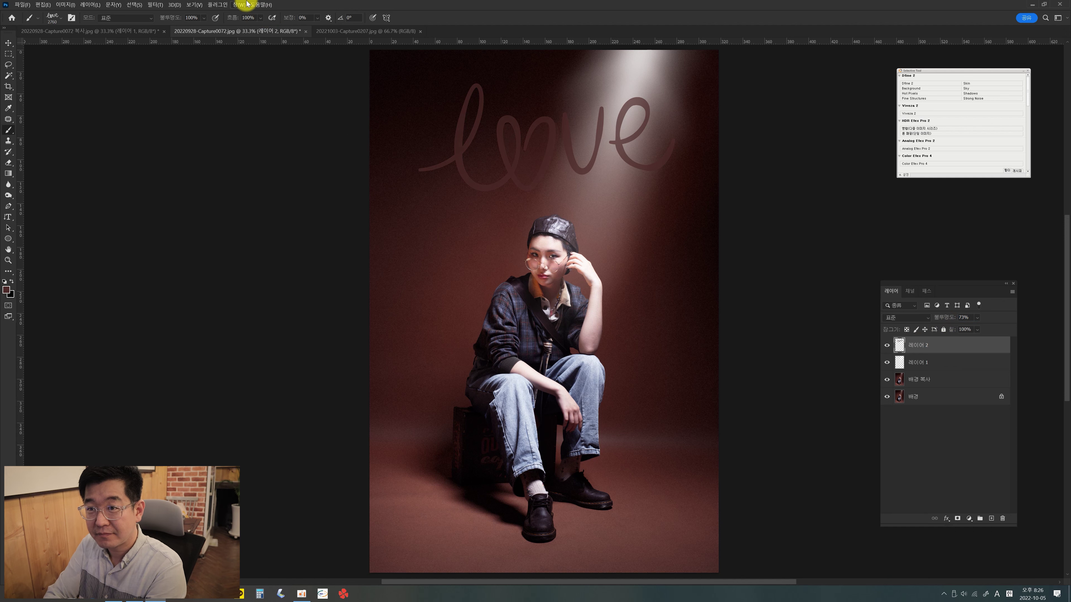
{"action": "left_click", "coordinate": [156, 8]}
{"action": "mouse_move", "coordinate": [167, 157]}
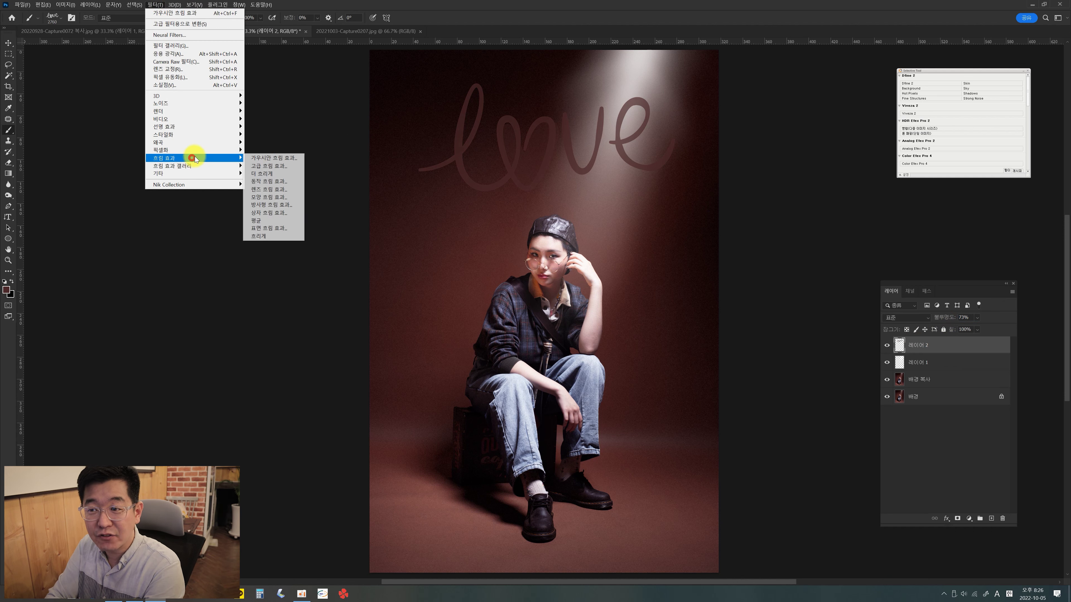
{"action": "left_click", "coordinate": [264, 159]}
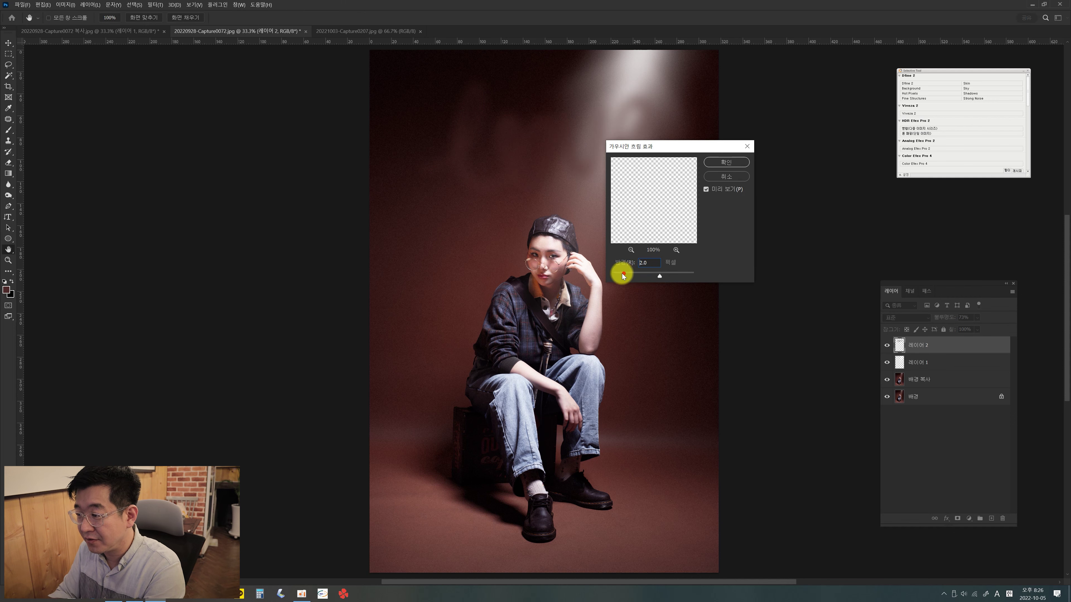
{"action": "left_click_drag", "start_coordinate": [623, 276], "coordinate": [626, 277]}
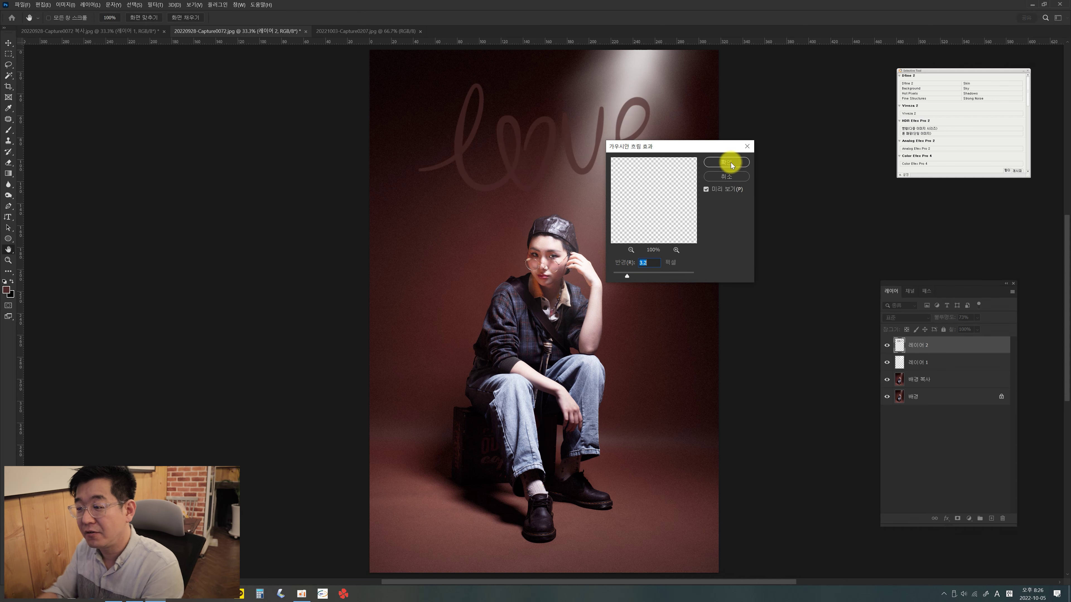
{"action": "left_click", "coordinate": [730, 164]}
{"action": "key", "text": "b"}
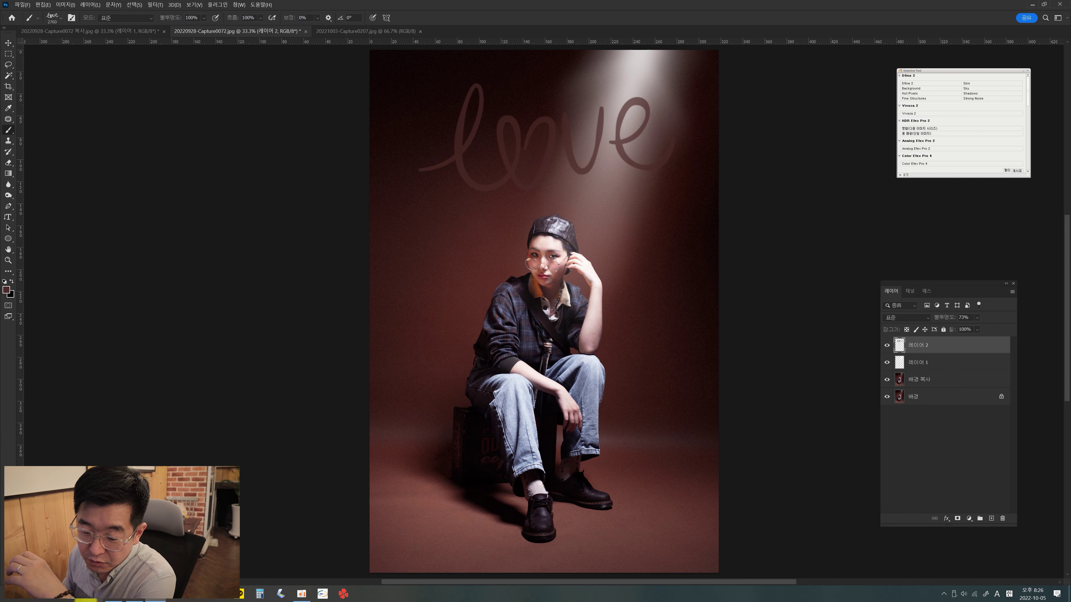
- Load more brushes on Chrome's Free Photoshop Brushes page, then bring up File Explorer on 6-pencil-brushes
{"action": "left_click", "coordinate": [134, 596]}
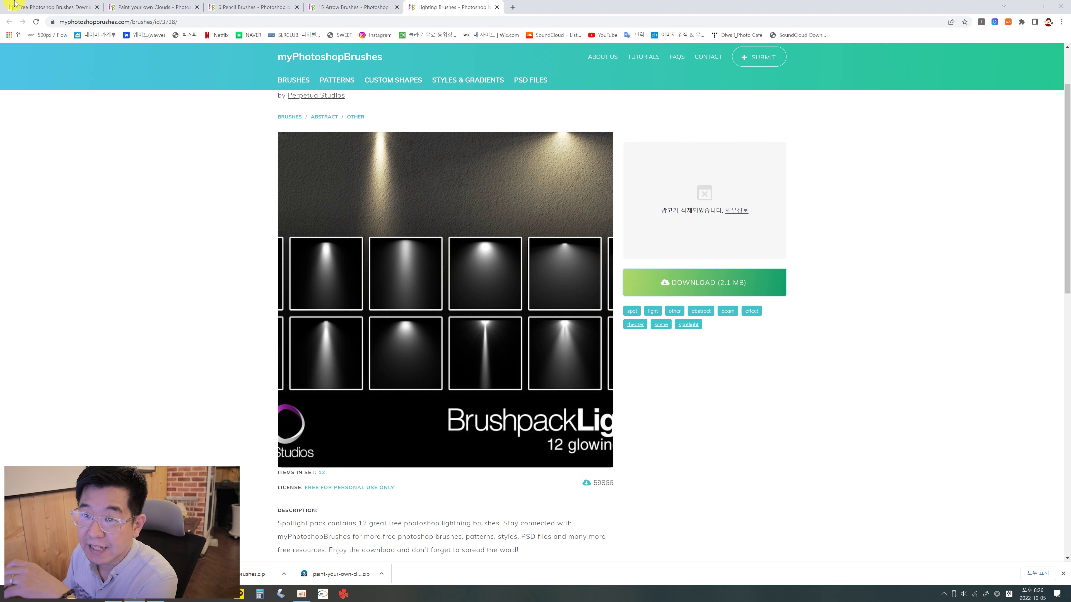
{"action": "left_click", "coordinate": [46, 7]}
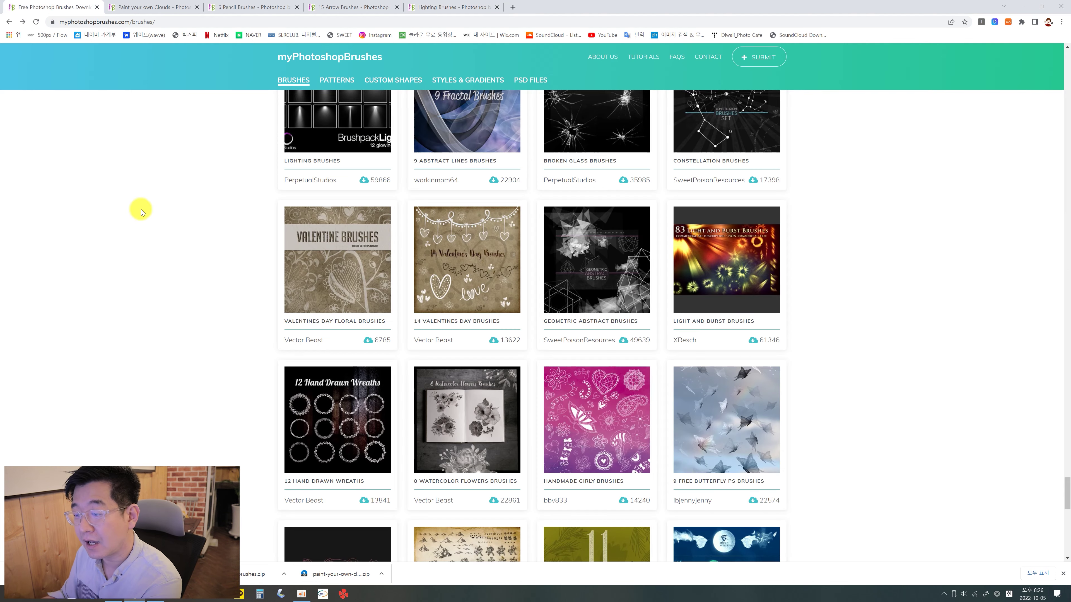
{"action": "scroll", "coordinate": [597, 382], "scroll_direction": "down", "scroll_amount": 3}
{"action": "scroll", "coordinate": [599, 382], "scroll_direction": "down", "scroll_amount": 4}
{"action": "scroll", "coordinate": [598, 382], "scroll_direction": "down", "scroll_amount": 3}
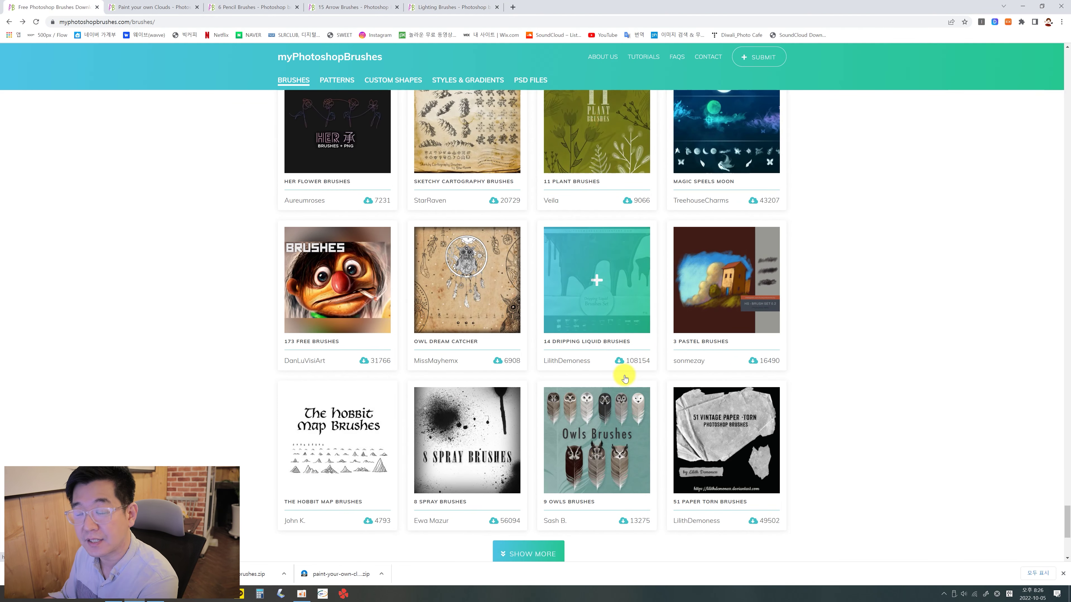
{"action": "scroll", "coordinate": [625, 377], "scroll_direction": "down", "scroll_amount": 3}
{"action": "left_click", "coordinate": [539, 427]}
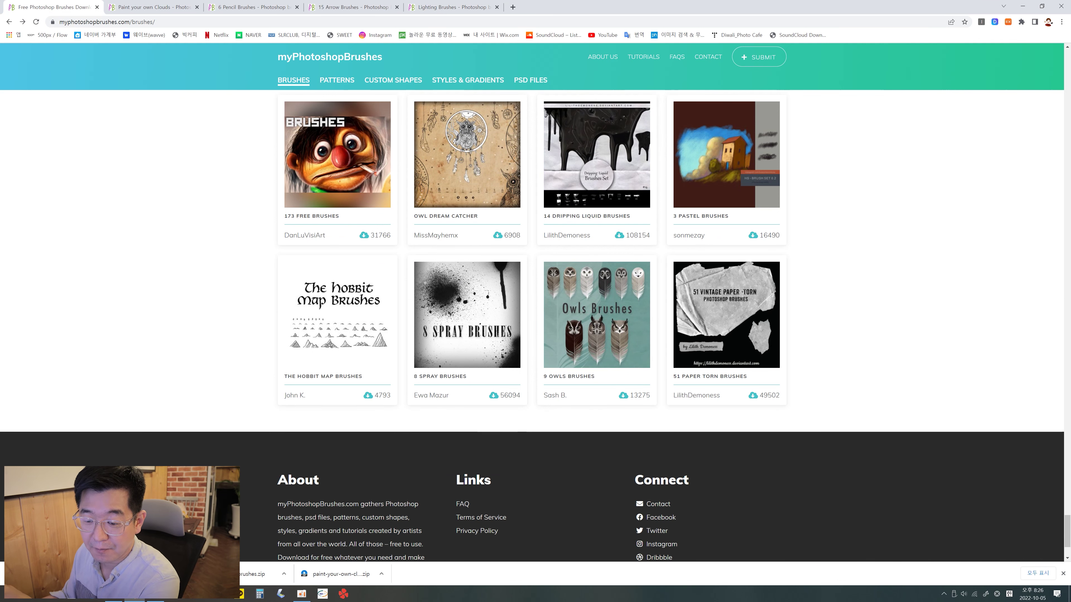
{"action": "left_click", "coordinate": [118, 595]}
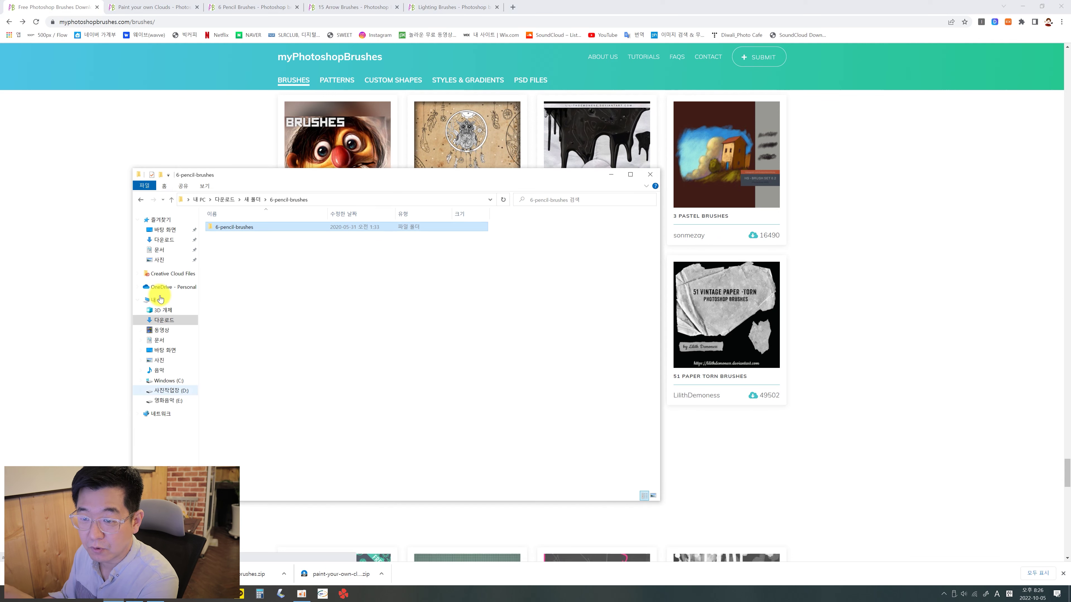
- Browse the .abr brush files in D:\앨범편집\브러쉬, then return to the myPhotoshopBrushes page
{"action": "left_click", "coordinate": [166, 351]}
{"action": "left_click", "coordinate": [171, 391]}
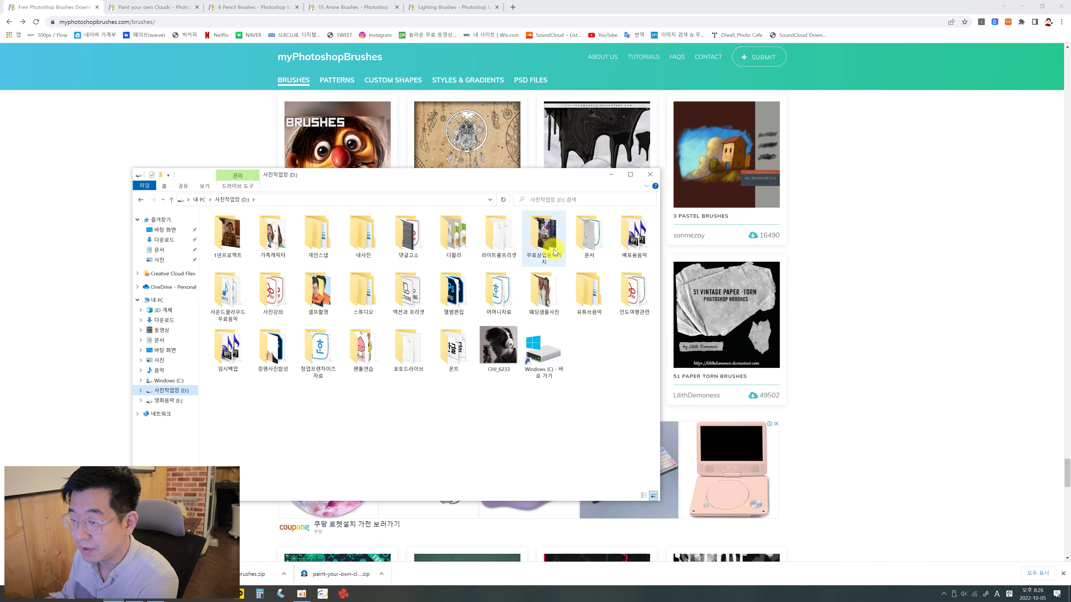
{"action": "double_click", "coordinate": [453, 297]}
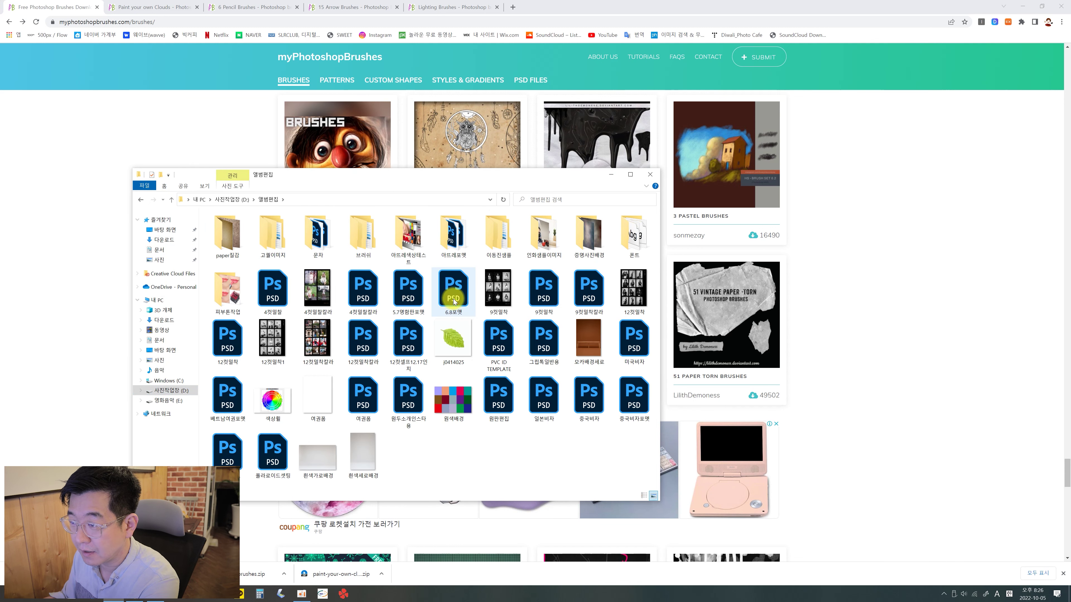
{"action": "double_click", "coordinate": [373, 242]}
{"action": "scroll", "coordinate": [278, 245], "scroll_direction": "down", "scroll_amount": 2}
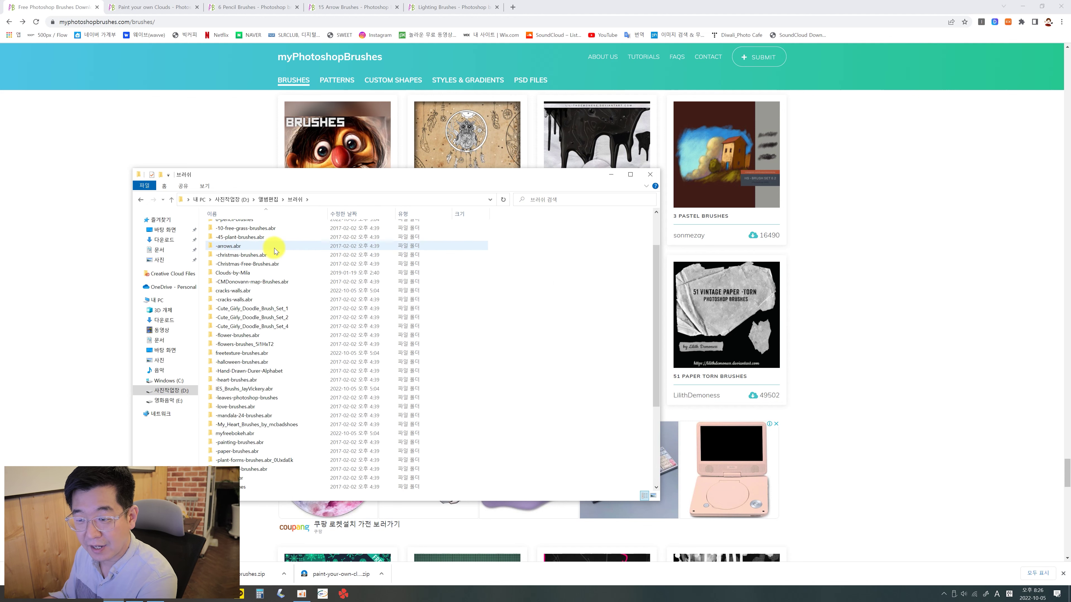
{"action": "scroll", "coordinate": [279, 241], "scroll_direction": "down", "scroll_amount": 3}
{"action": "scroll", "coordinate": [283, 261], "scroll_direction": "down", "scroll_amount": 2}
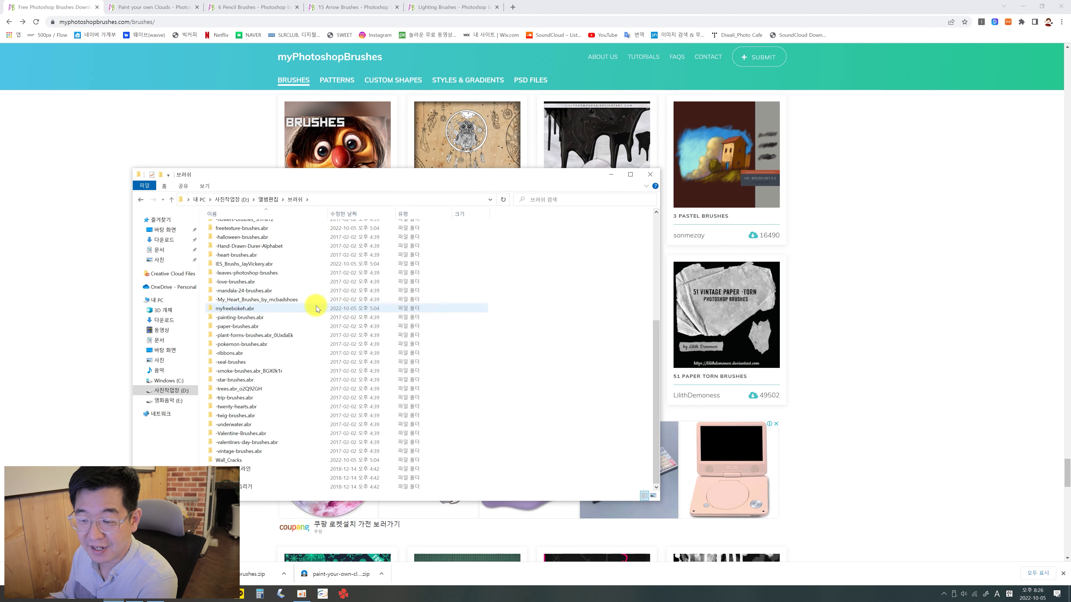
{"action": "left_click", "coordinate": [952, 192]}
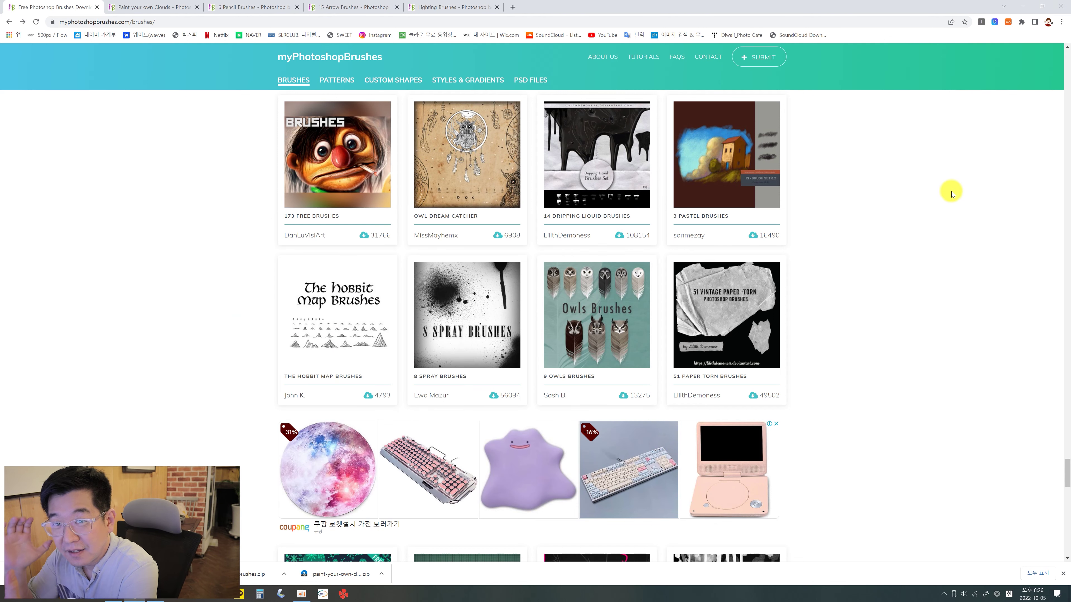